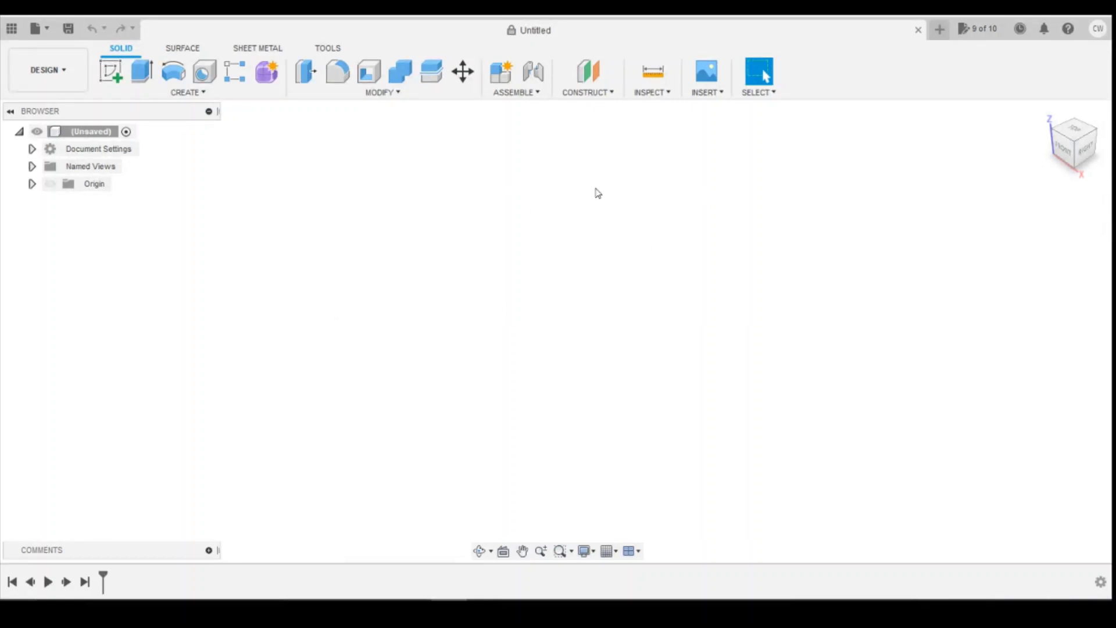
Insert the NSE Plan image from DTS62 > Pauls plans as a canvas on the XZ plane.
left_click(708, 94)
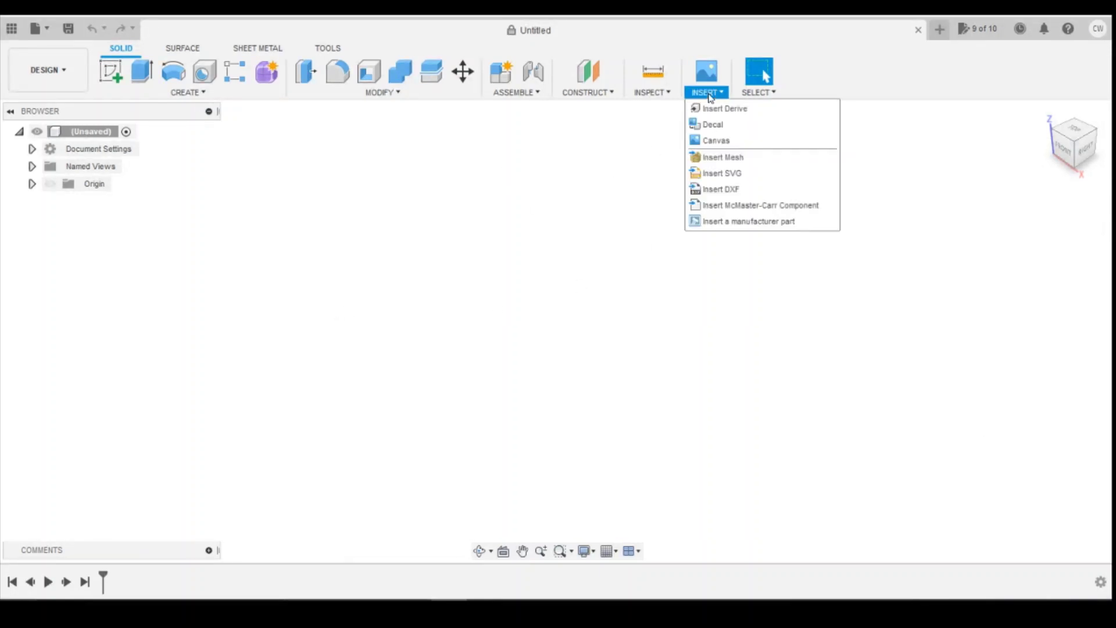
left_click(709, 140)
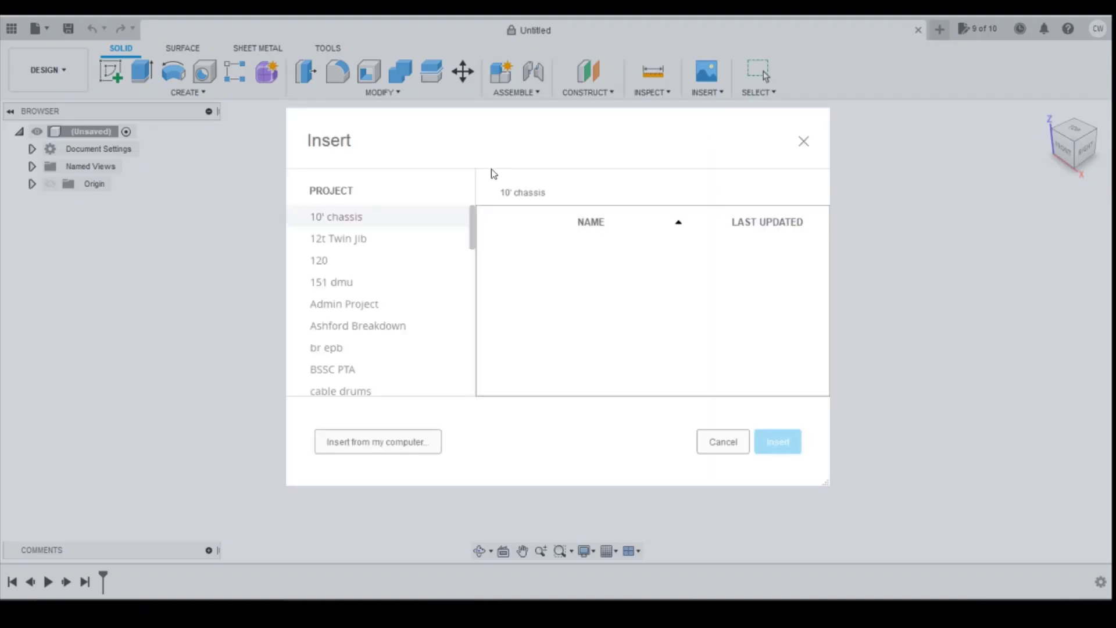
left_click(393, 441)
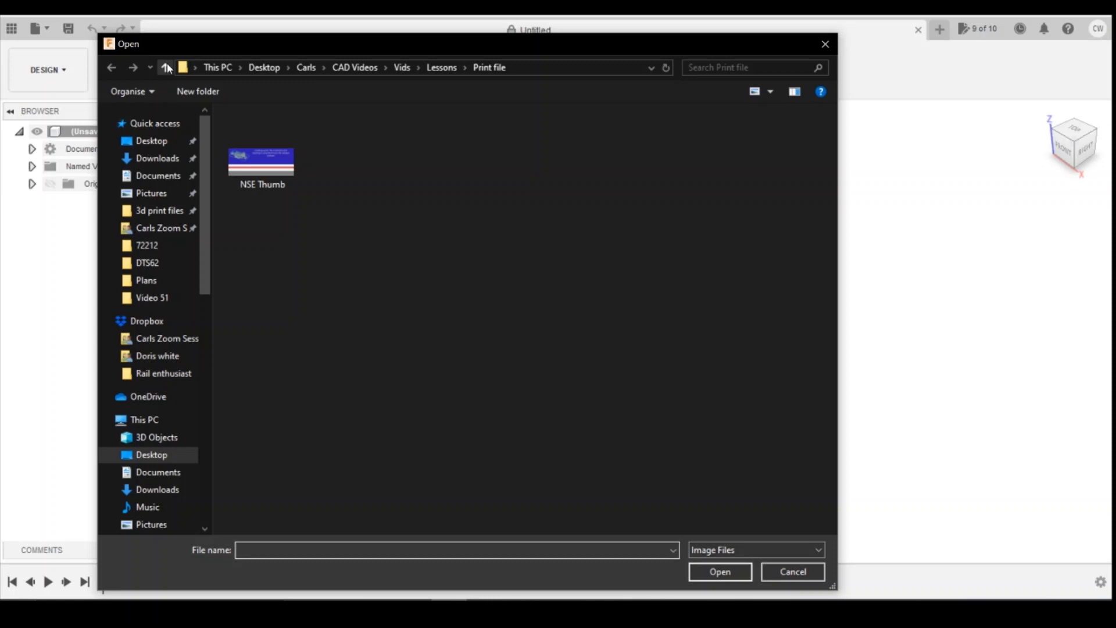
left_click(167, 67)
left_click(147, 263)
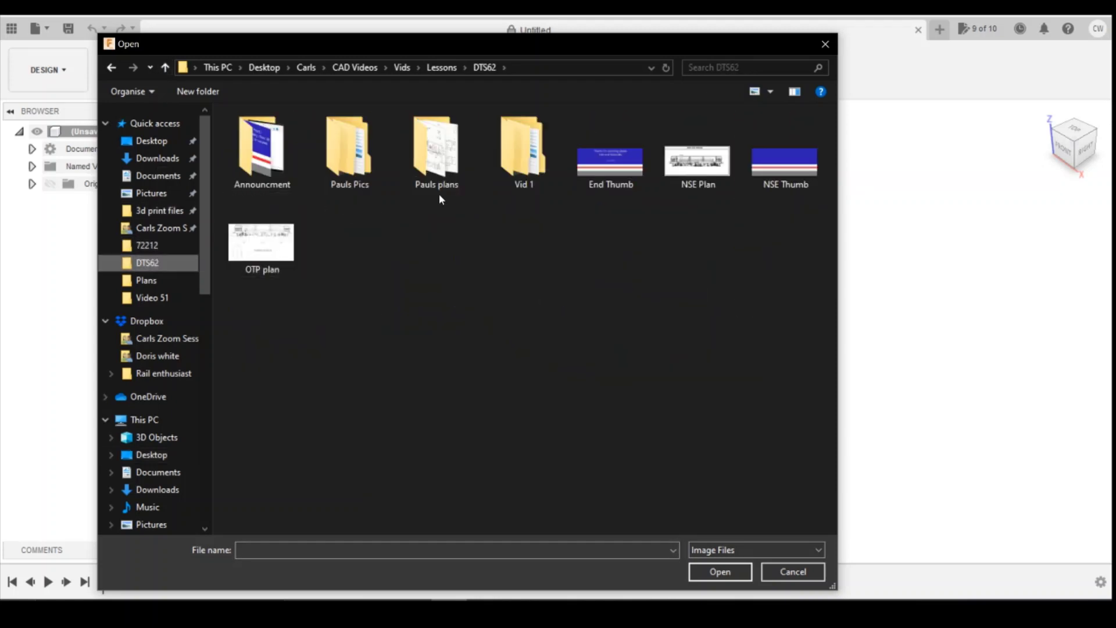
left_click(436, 152)
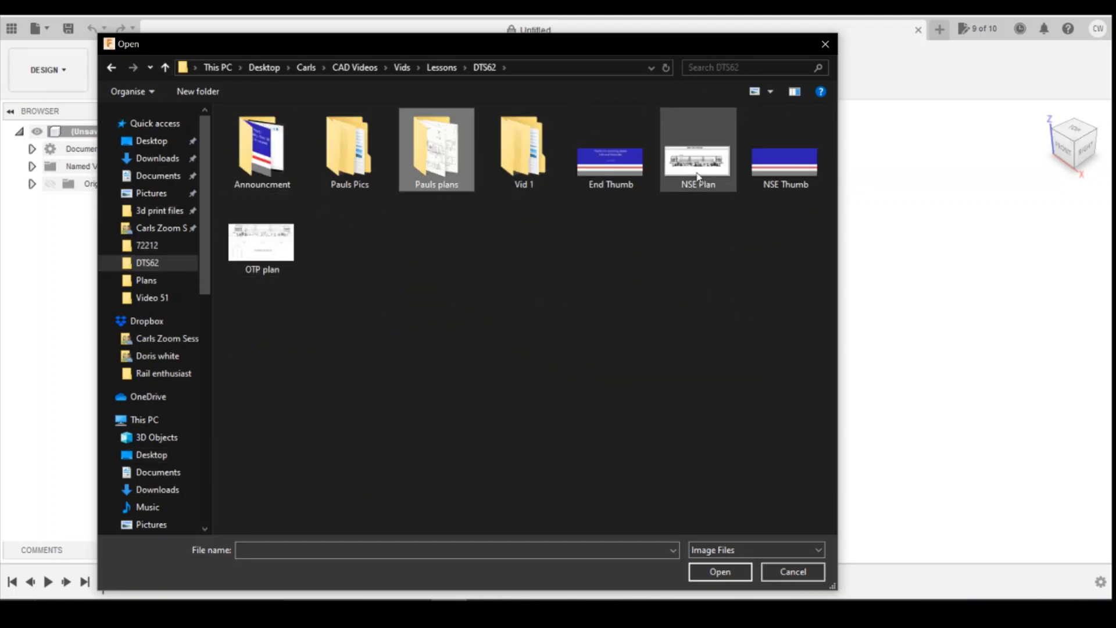
left_click(707, 171)
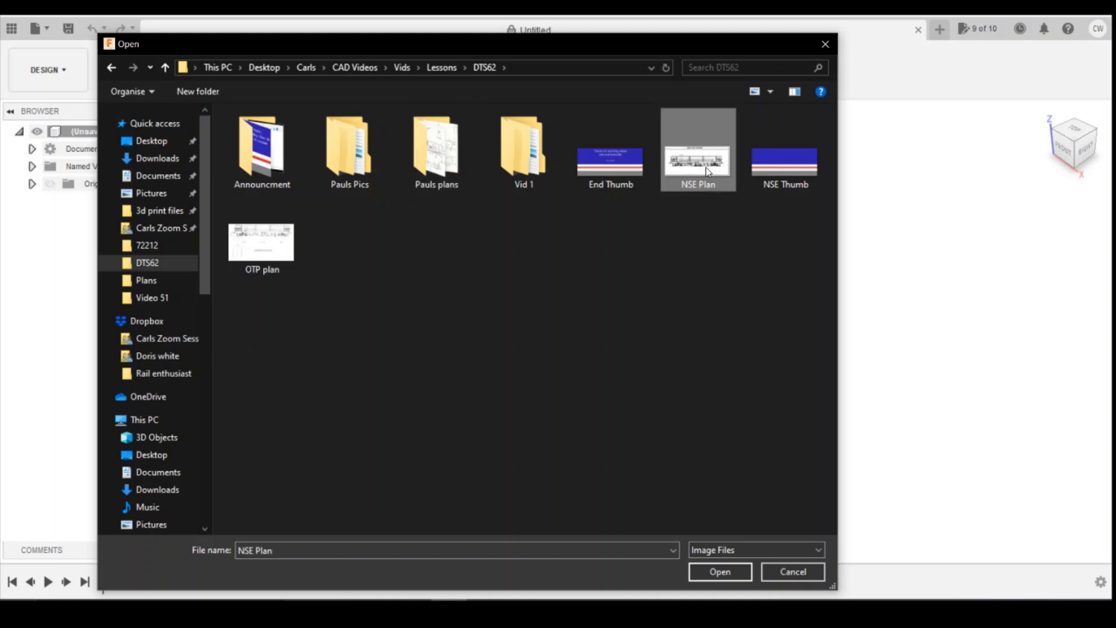
double_click(707, 171)
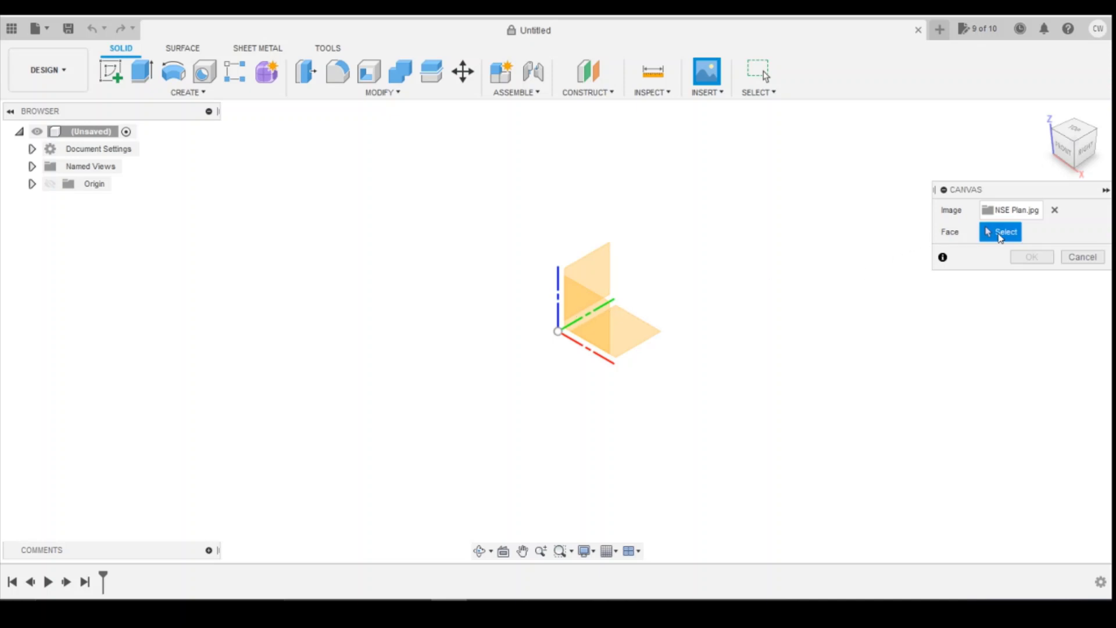
left_click(599, 346)
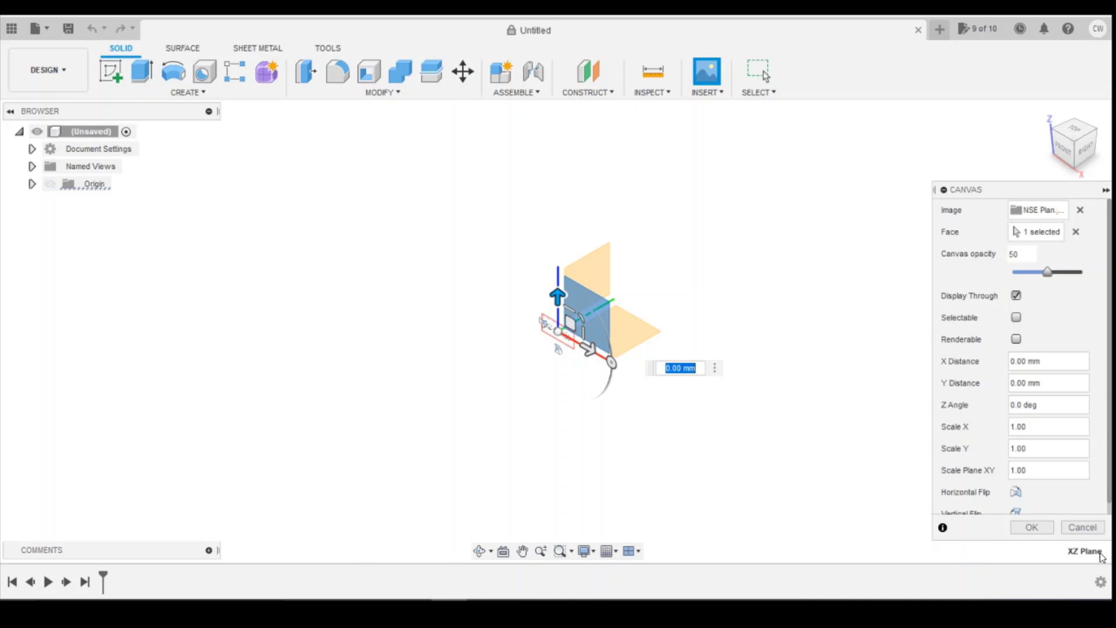
left_click(1032, 527)
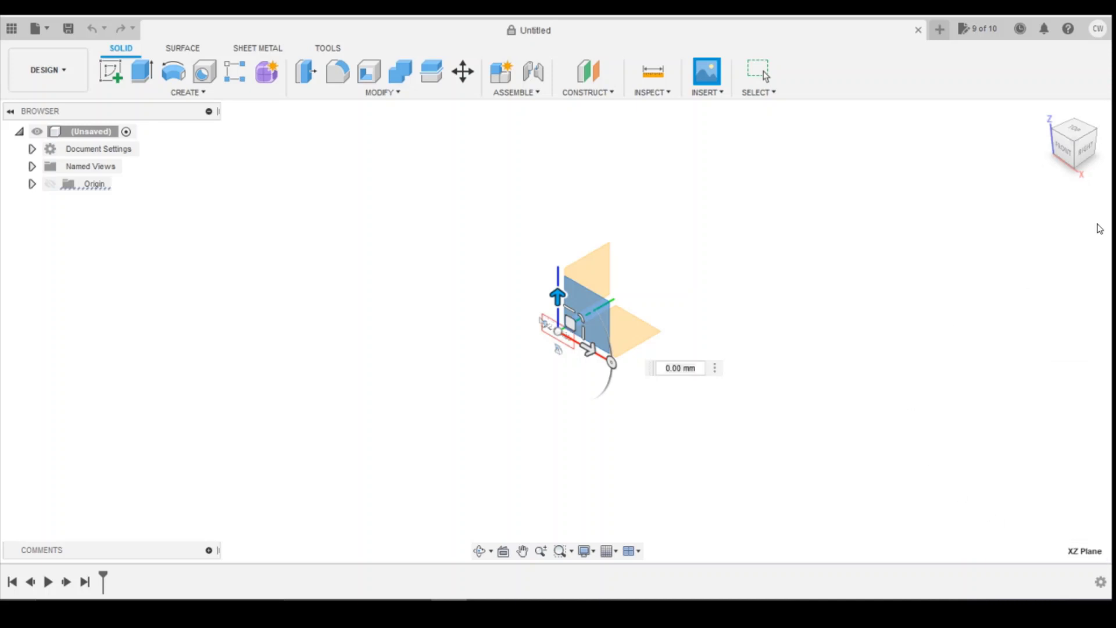
Turn the ViewCube from the Front view round to the Back view of the drawing.
left_click(1065, 151)
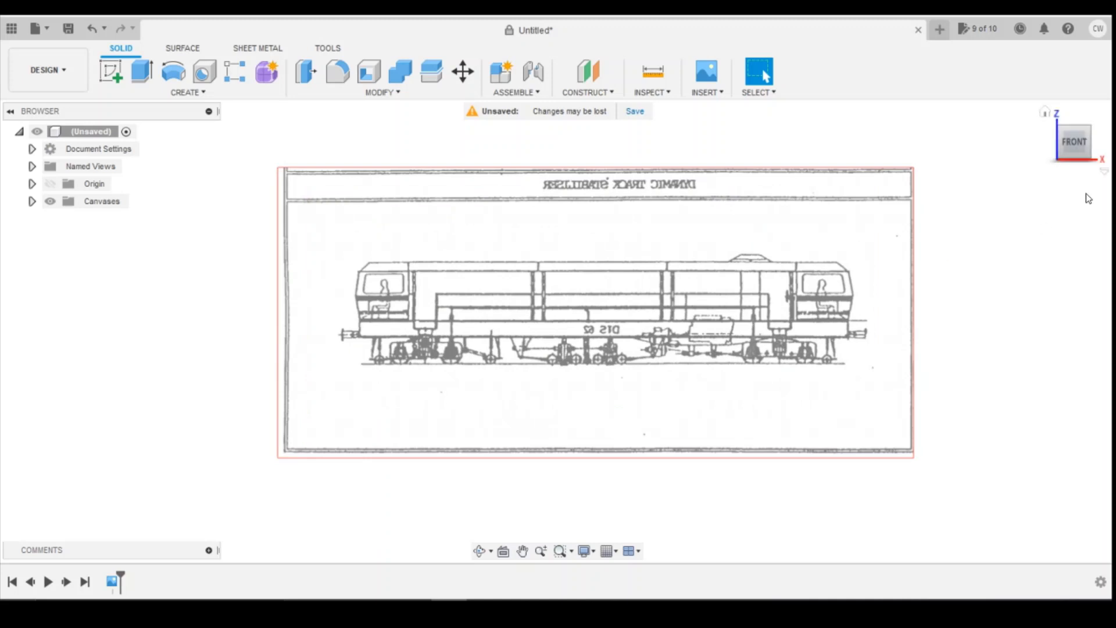
left_click(1100, 148)
left_click(1100, 147)
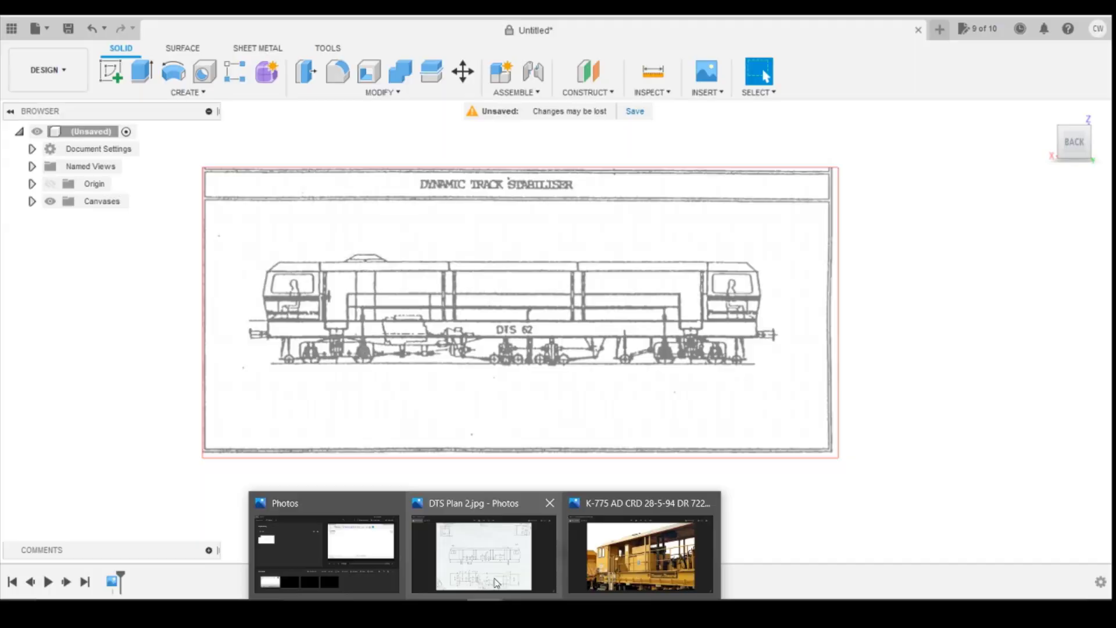
left_click(492, 558)
scroll(410, 381, "down", 1)
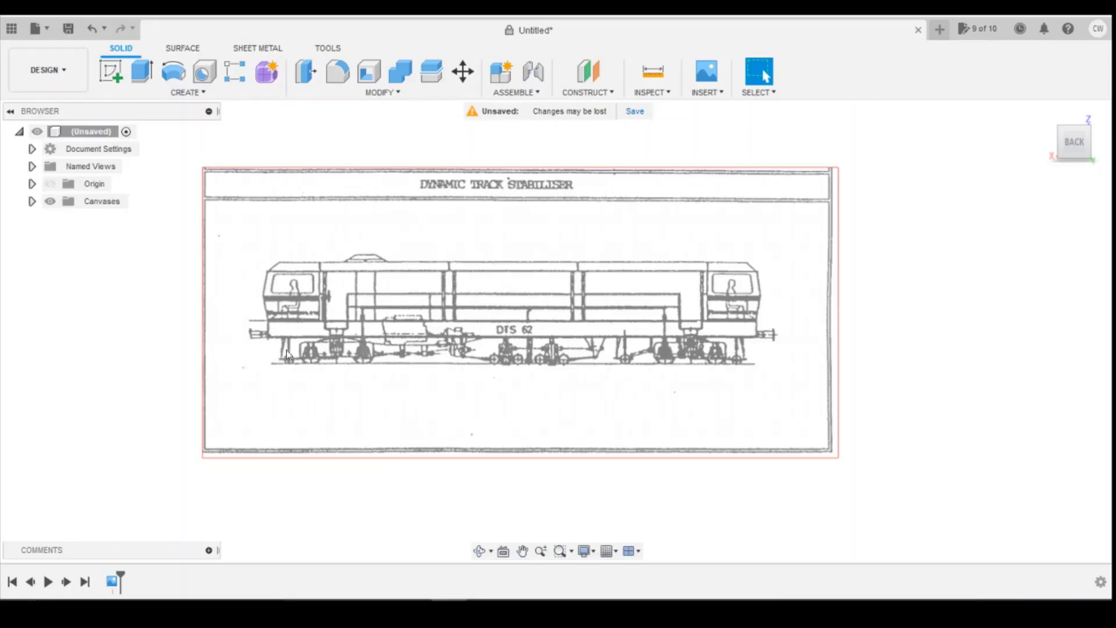
Calibrate NSE Plan from the Canvases list, marking cab roof to lower edge, then cancel.
left_click(32, 201)
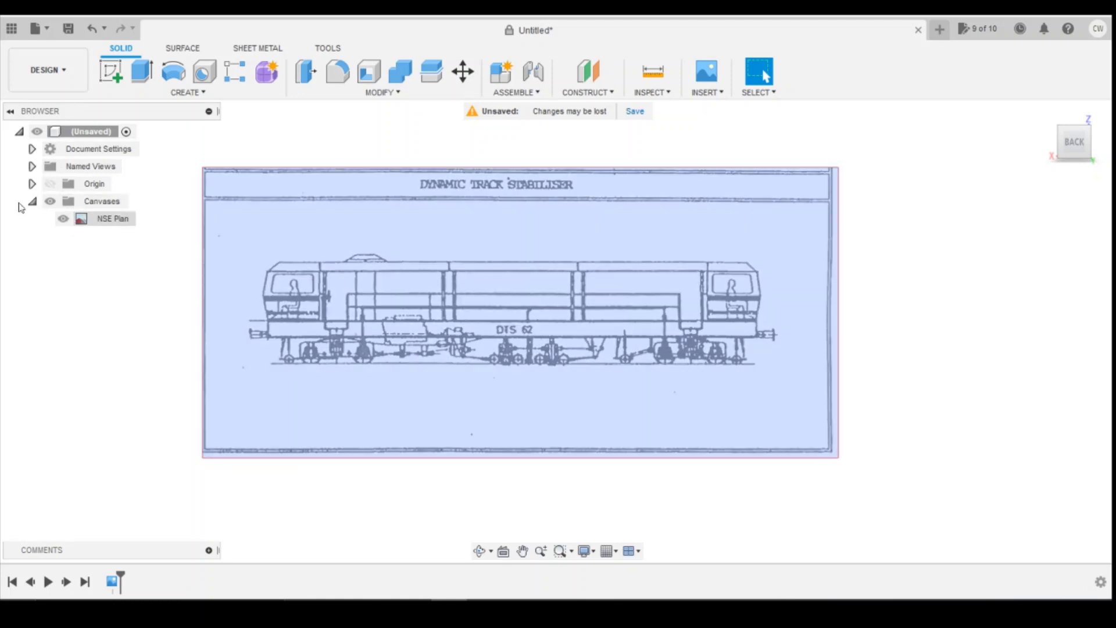
left_click(111, 220)
left_click(95, 267)
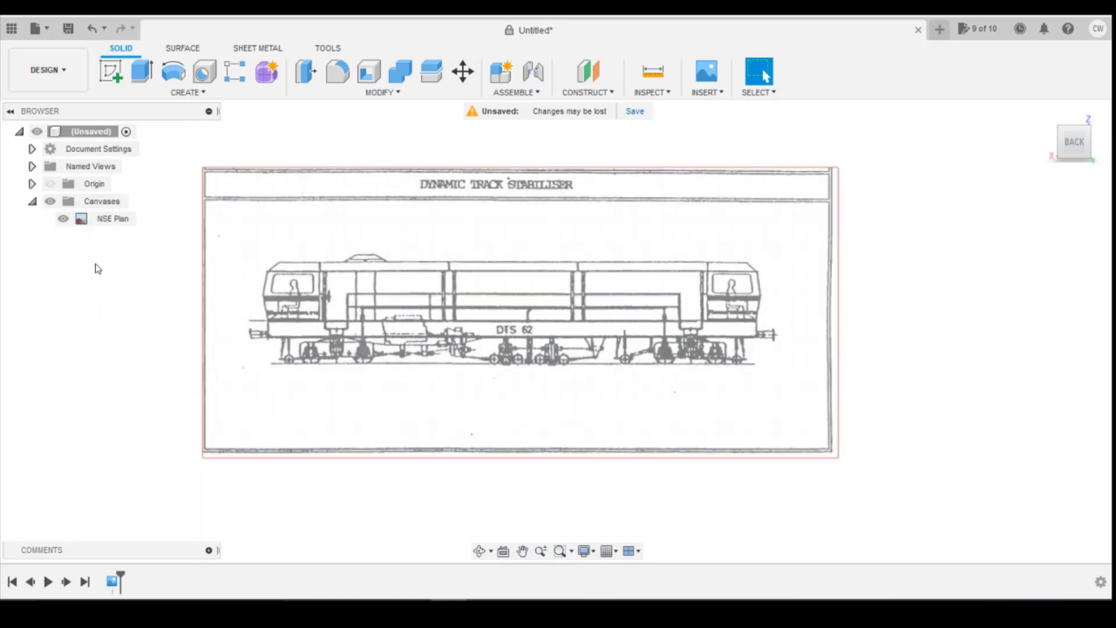
right_click(107, 220)
left_click(135, 267)
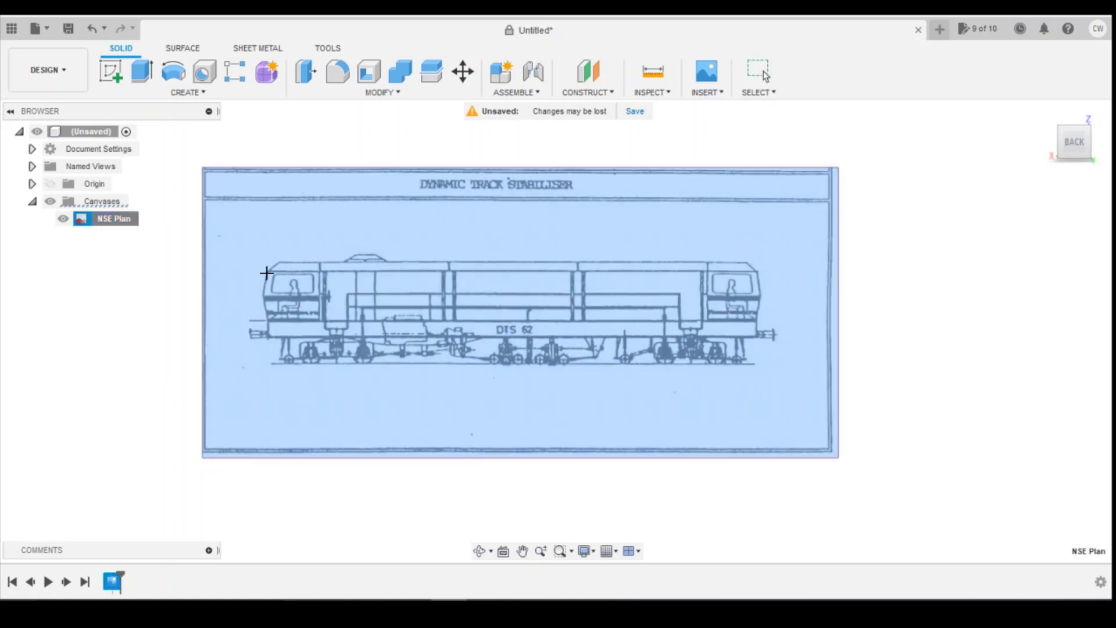
scroll(268, 271, "up", 3)
scroll(280, 265, "up", 2)
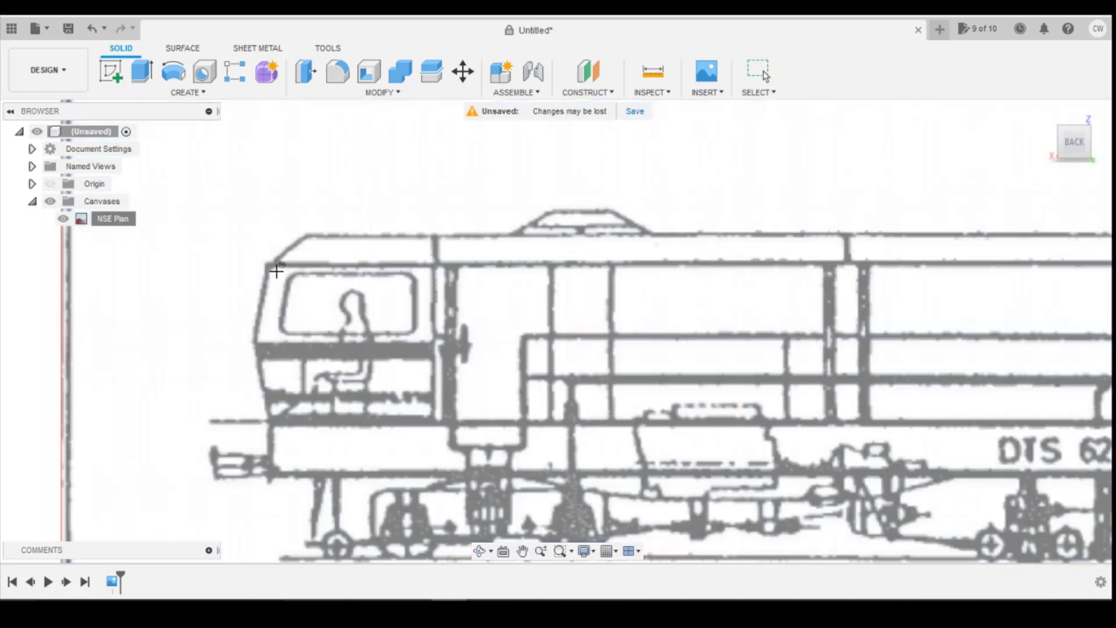
left_click(280, 264)
left_click(260, 420)
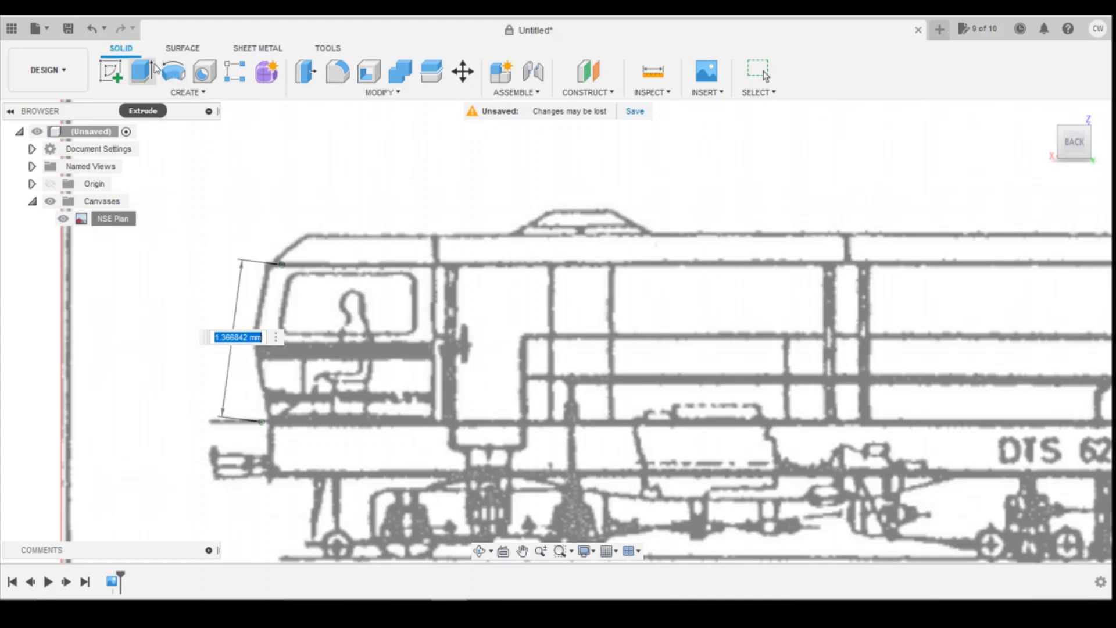
key("Escape")
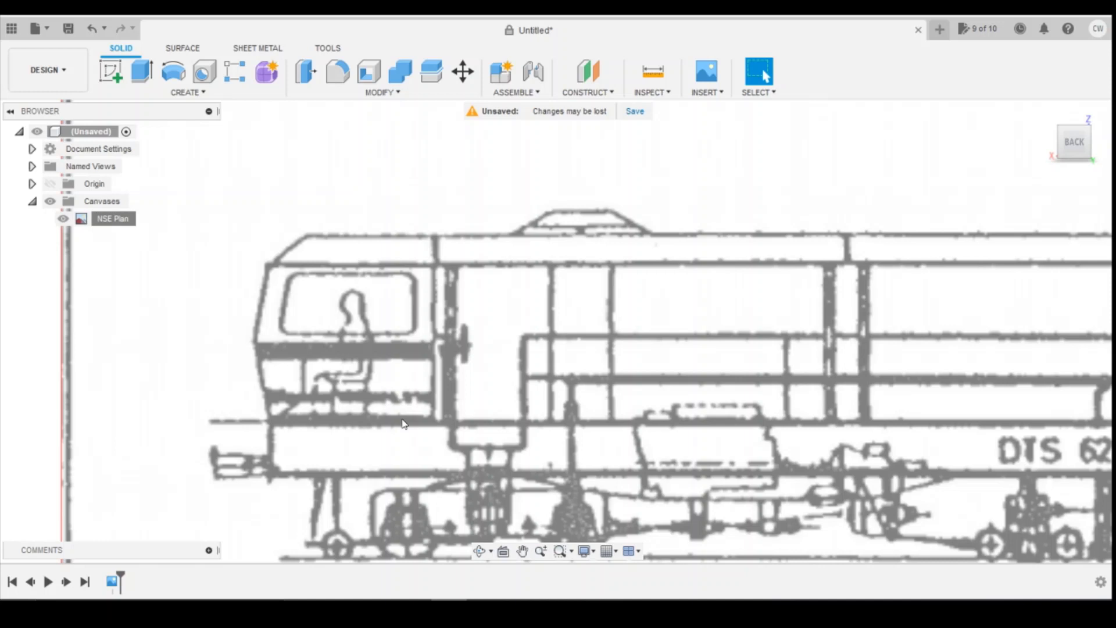
Retry the NSE Plan calibration between the roof line and lower body edge, then cancel.
right_click(124, 217)
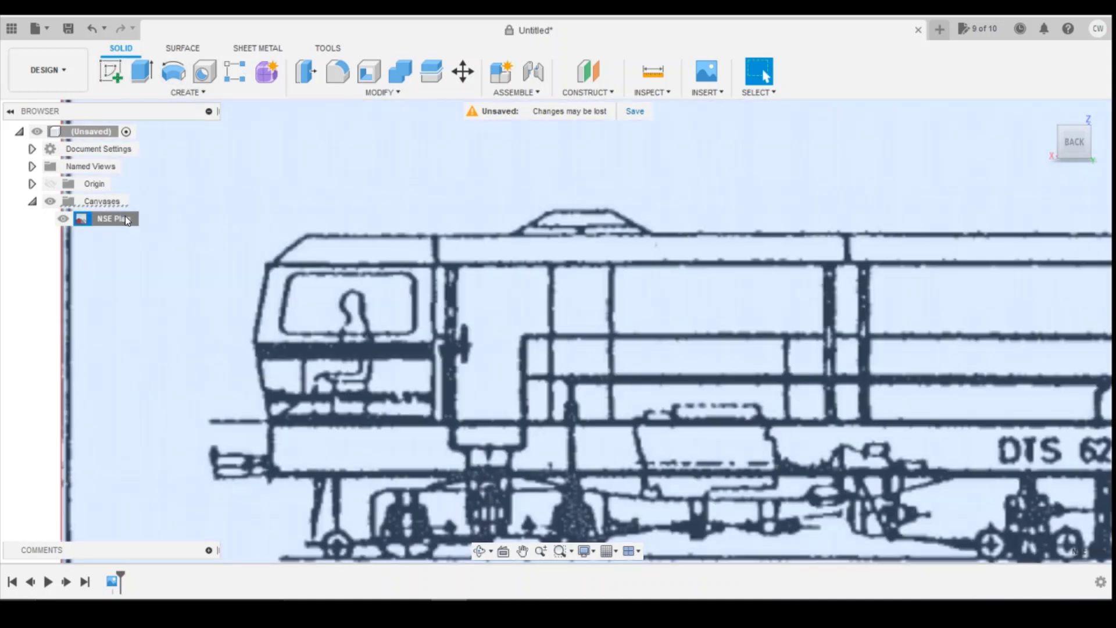
left_click(161, 265)
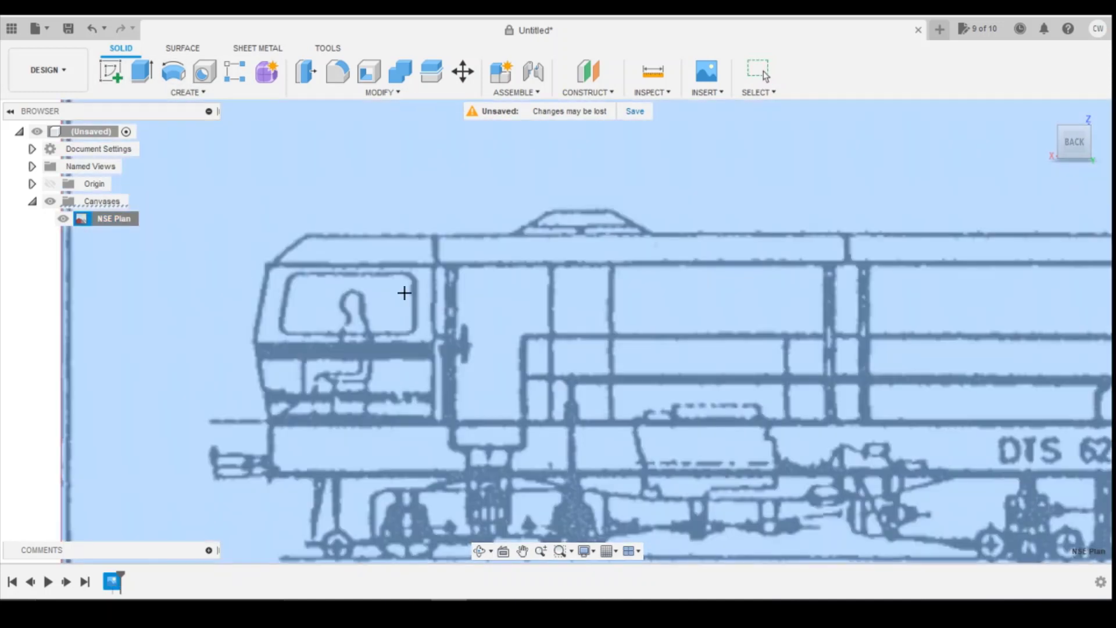
left_click(498, 263)
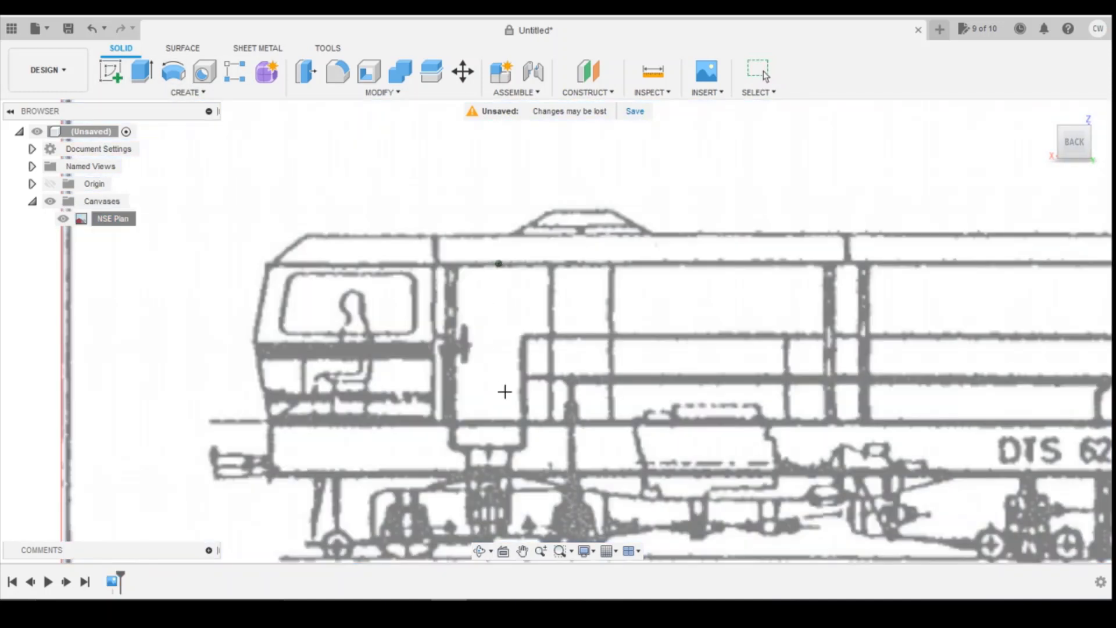
left_click(506, 425)
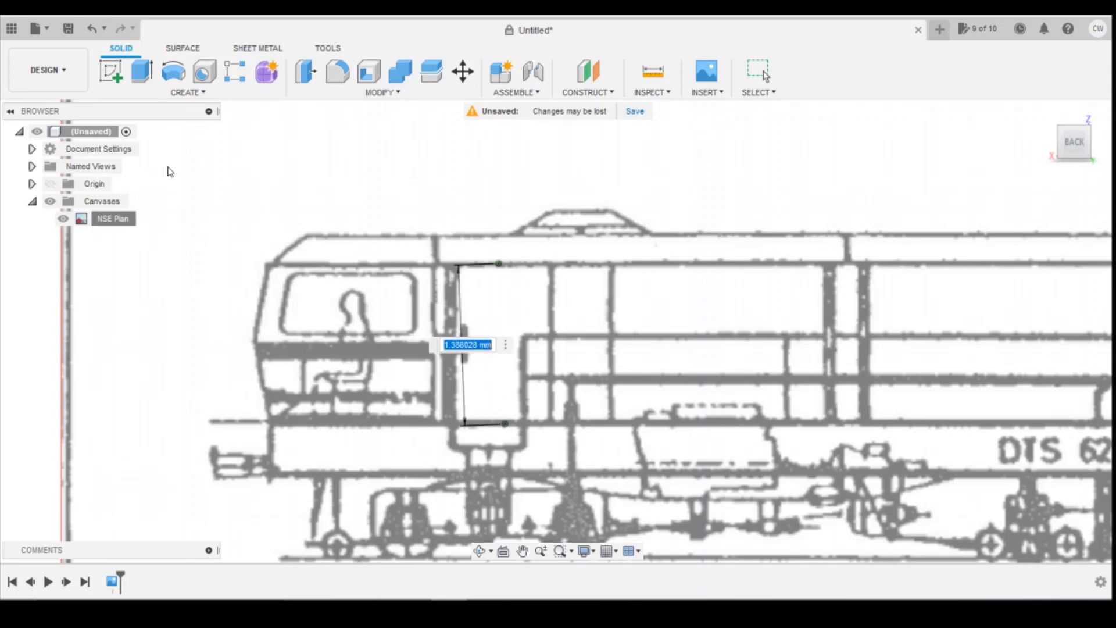
key("Escape")
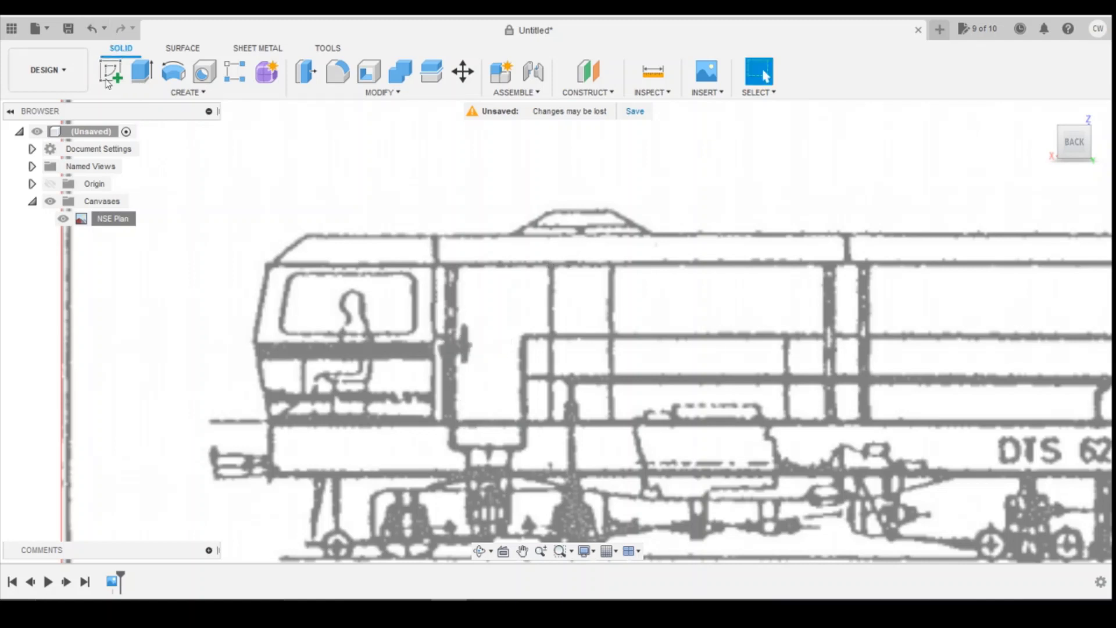
Calibrate NSE Plan once more, marking the span from lower body edge to roof line.
left_click(106, 222)
right_click(106, 226)
left_click(142, 268)
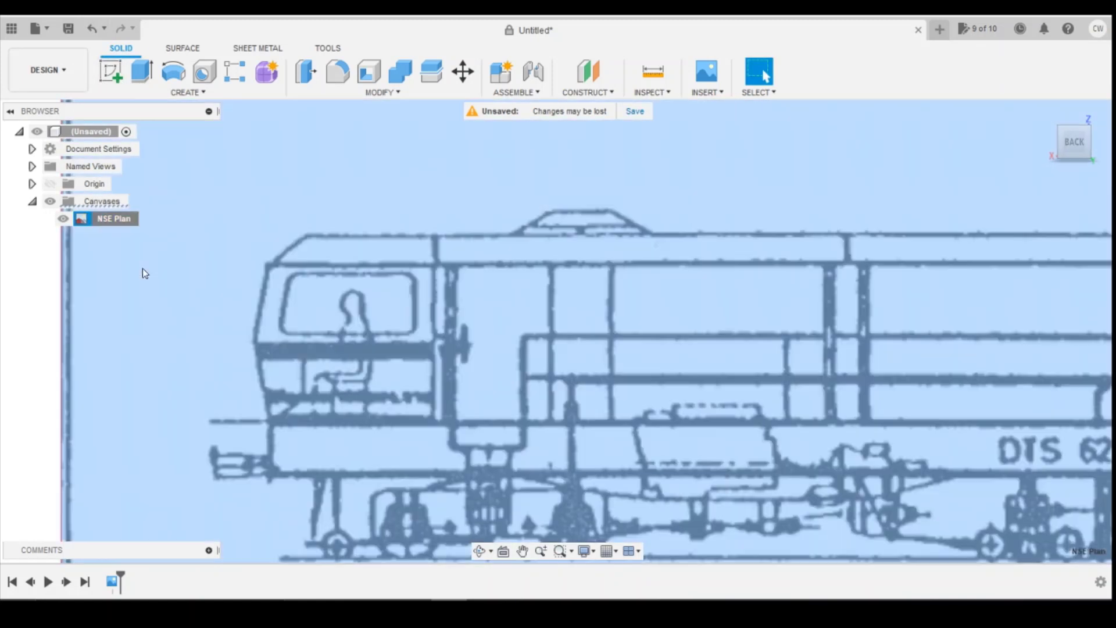
left_click(550, 422)
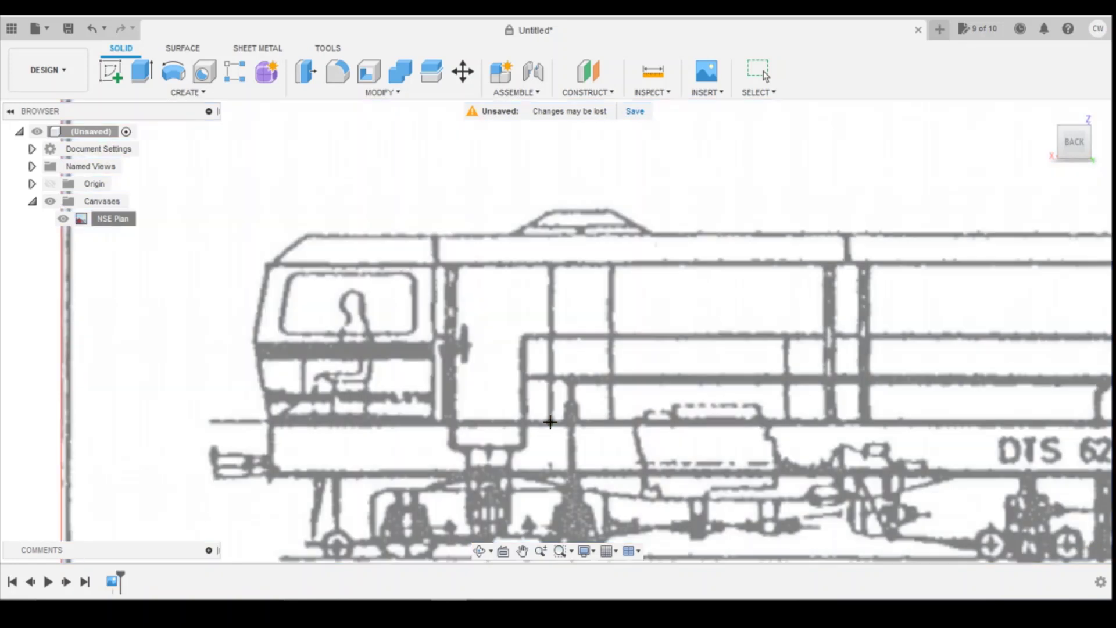
left_click(550, 265)
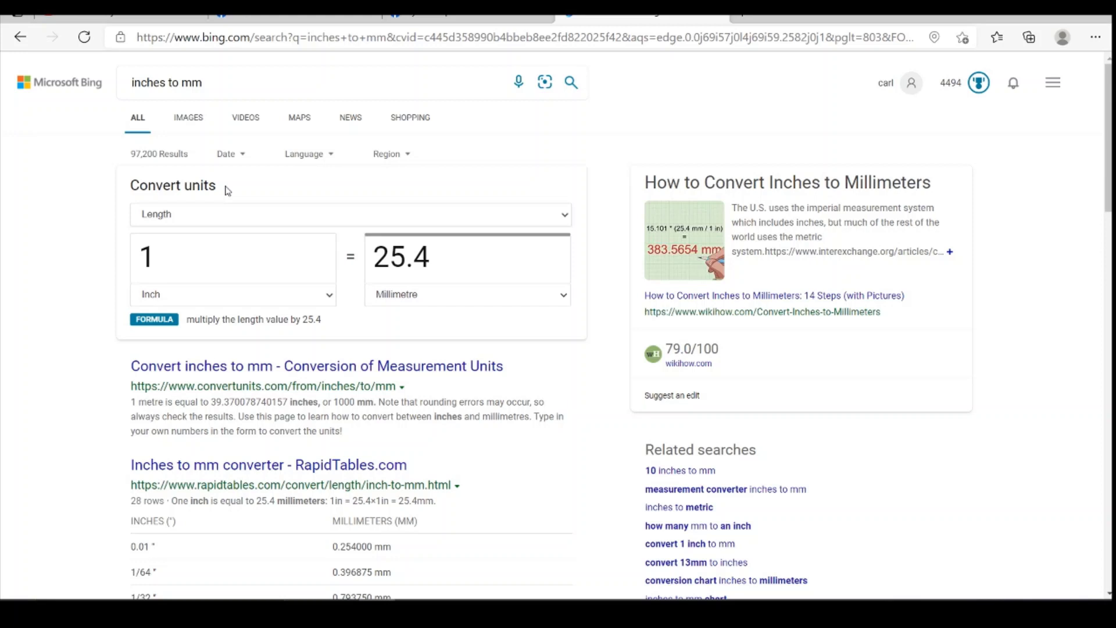
Select the inch amount in Bing's converter so it can be replaced with 70.
left_click(154, 261)
double_click(153, 261)
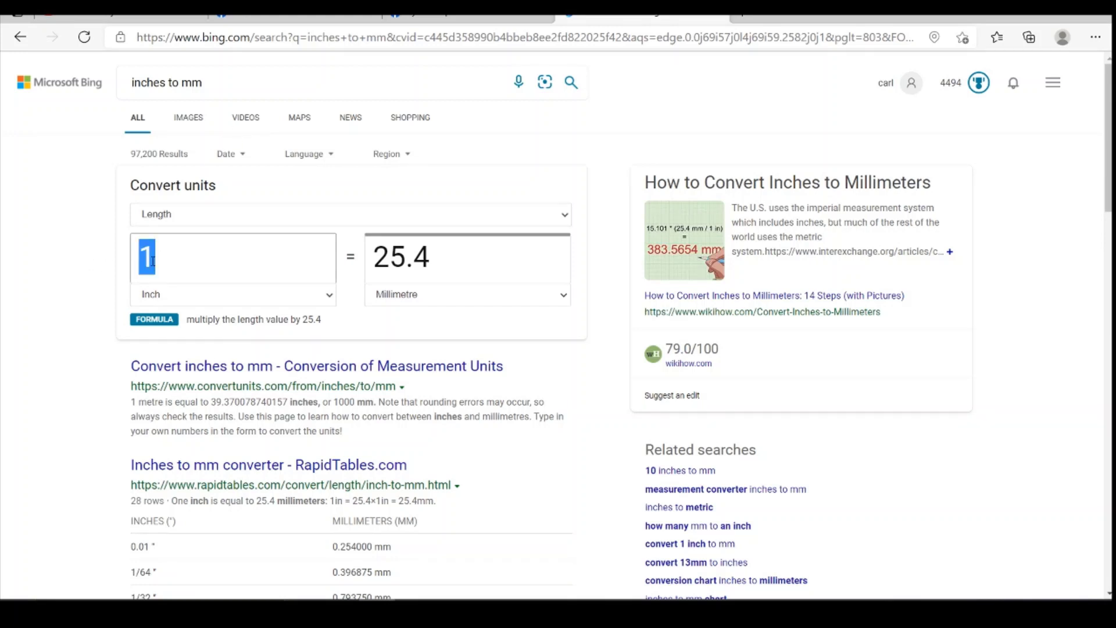
type("7")
type("0")
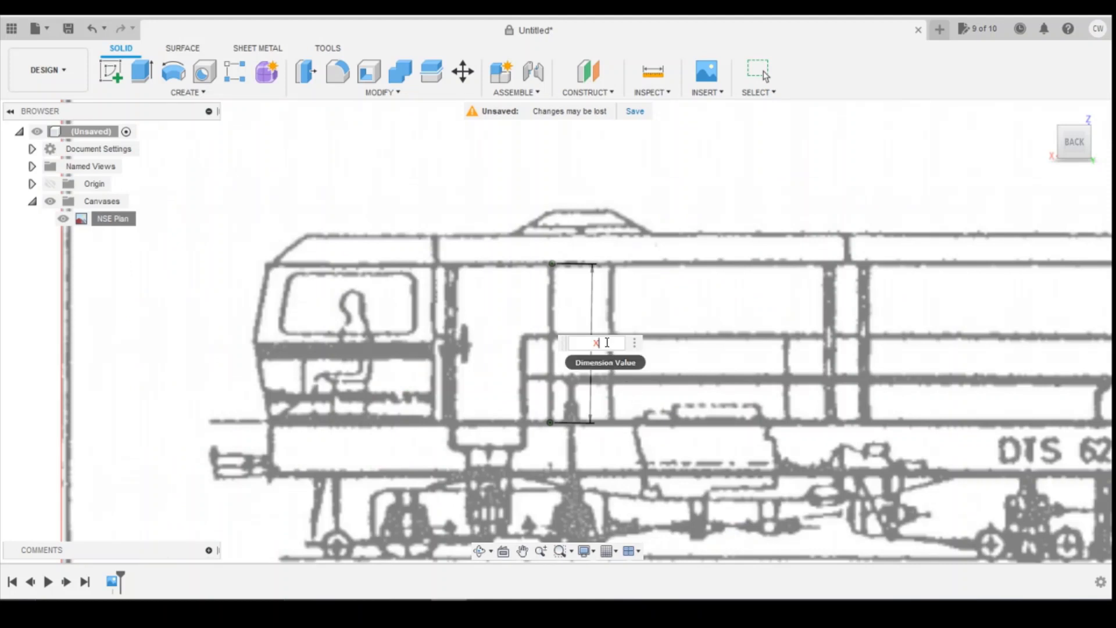
Enter 1778/148 as the calibration length for the marked body height.
left_click_drag(608, 342, 578, 342)
type("77")
type("8/")
type("145")
key("Return")
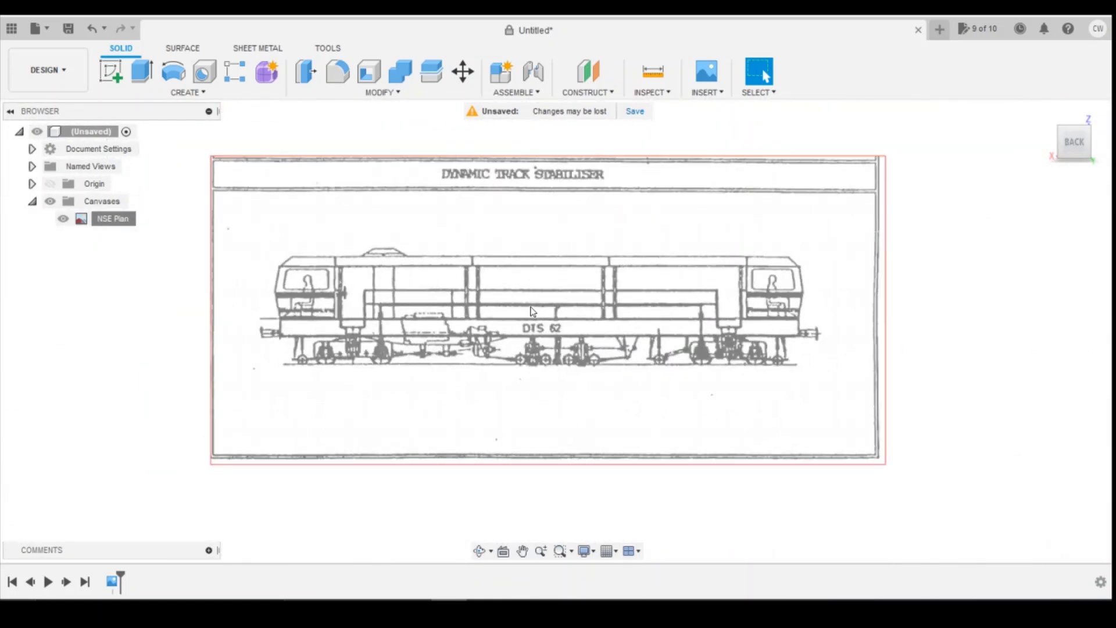
scroll(531, 311, "up", 1)
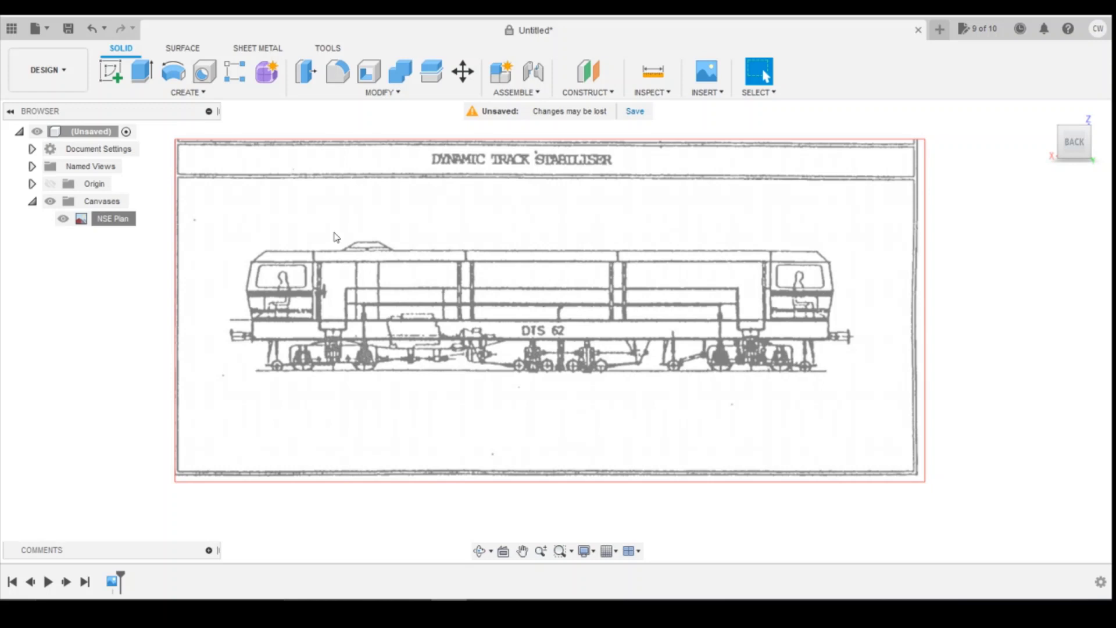
Start a sketch on the drawing's plane and draw a 2-point rectangle below the left cab.
left_click(110, 72)
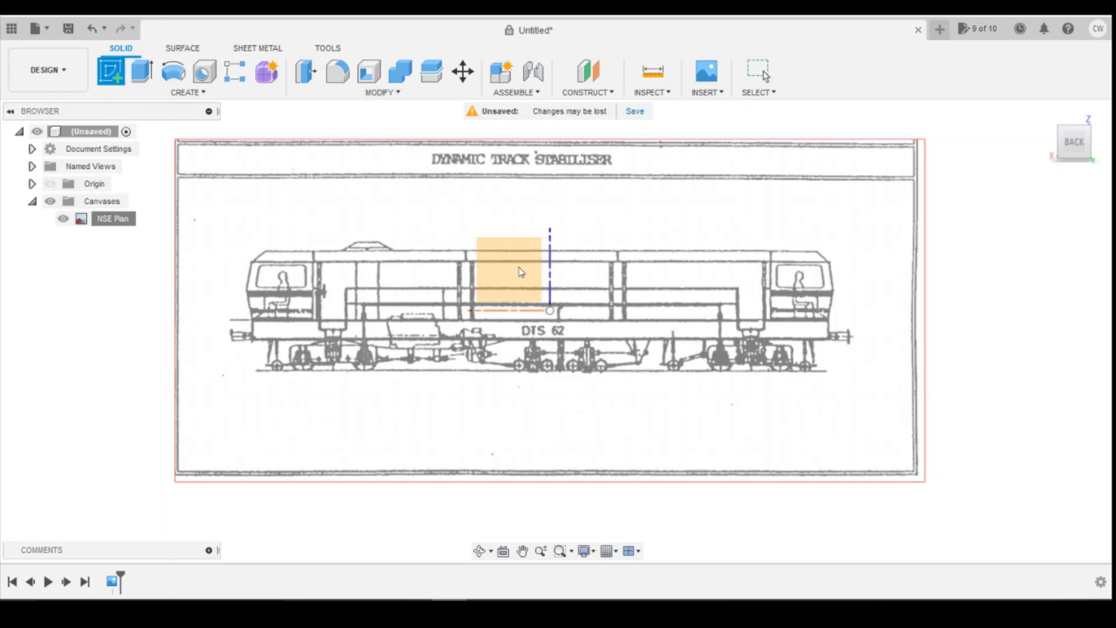
left_click(518, 273)
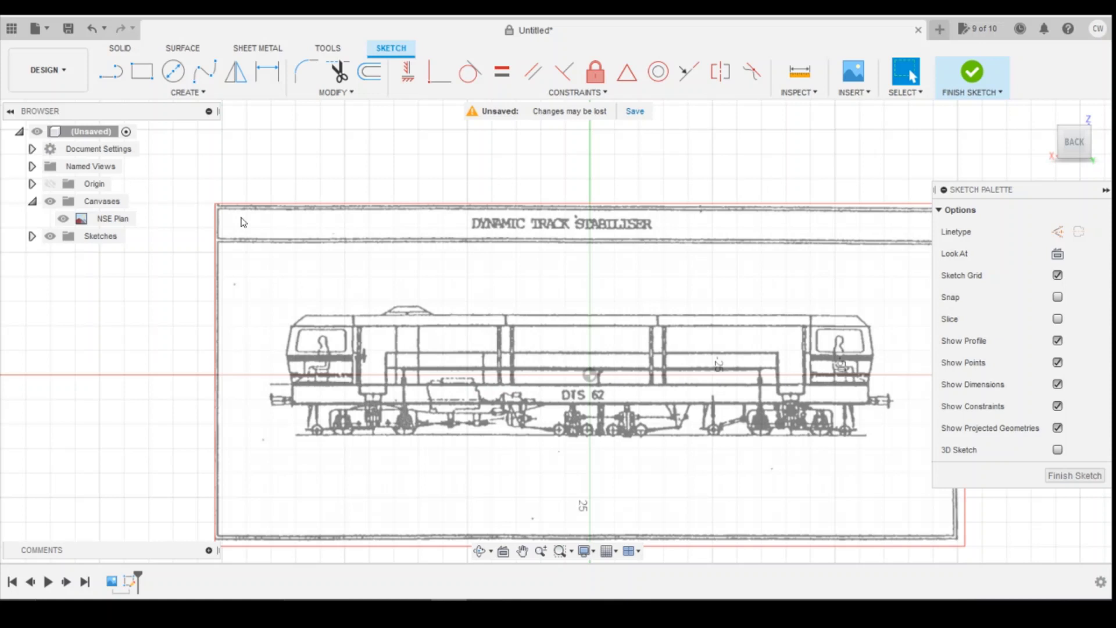
left_click(143, 72)
scroll(307, 396, "up", 2)
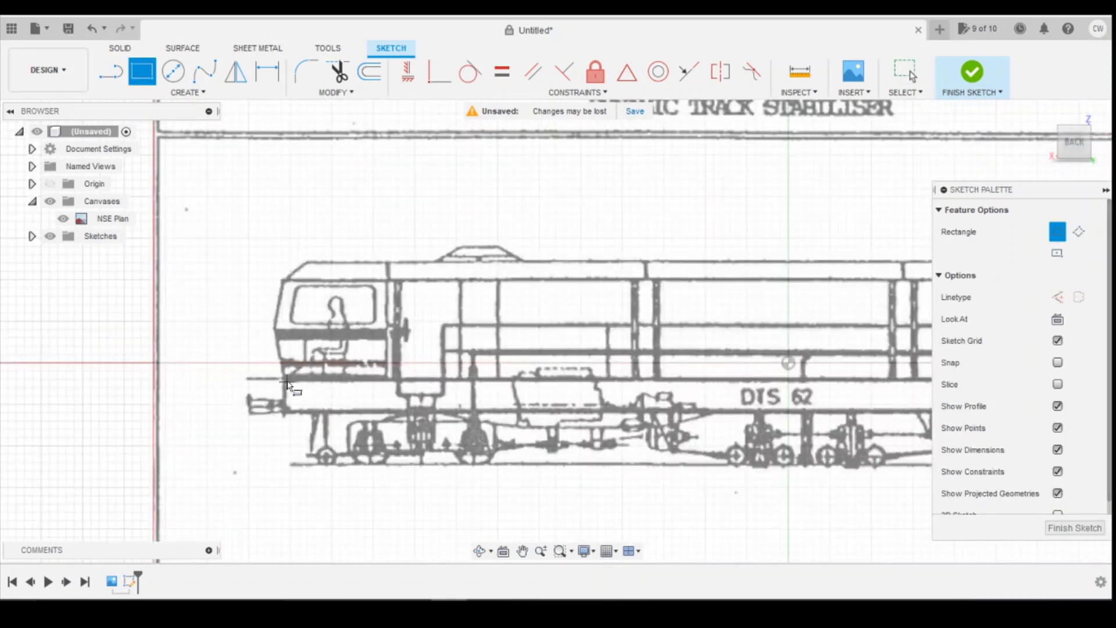
left_click(285, 380)
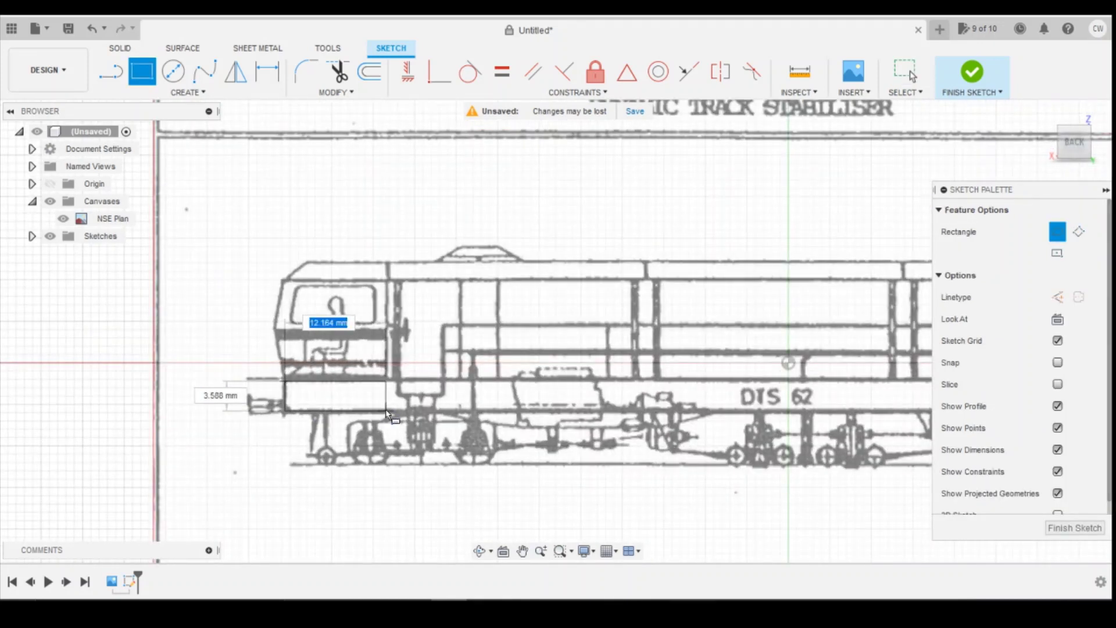
left_click(386, 410)
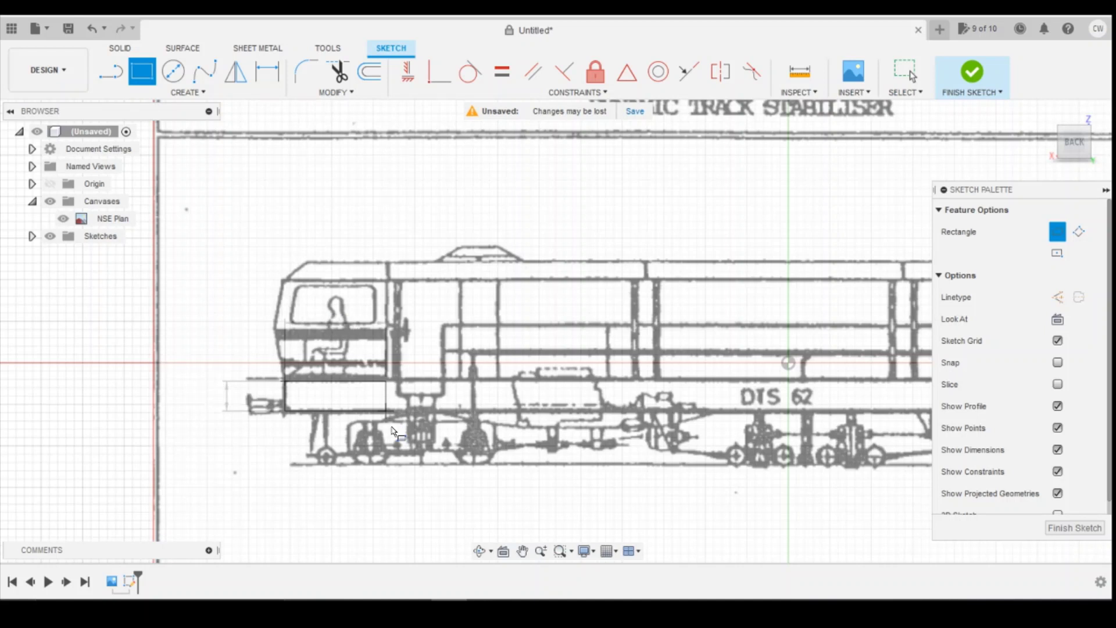
key("Escape")
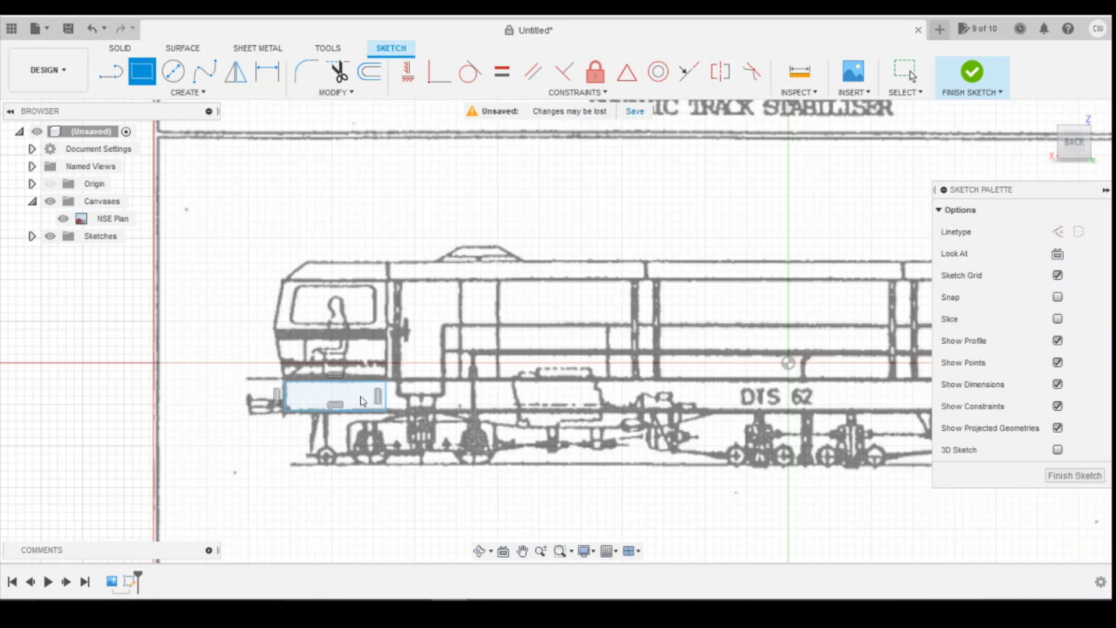
Select the new rectangle profile and choose Extrude from its right-click menu.
left_click(359, 399)
right_click(358, 398)
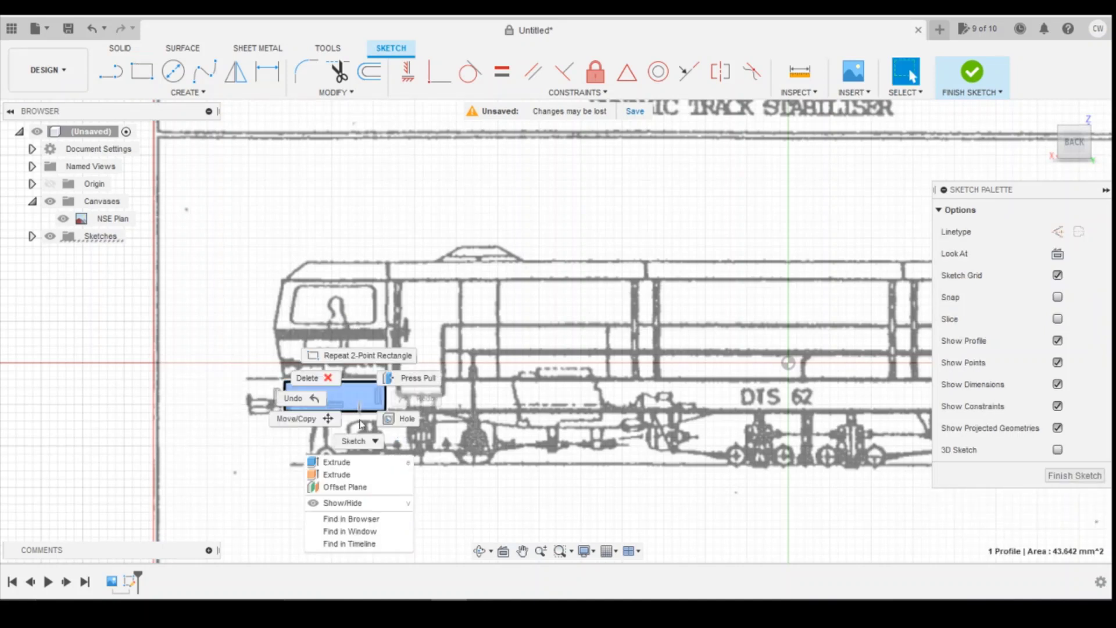
left_click(357, 463)
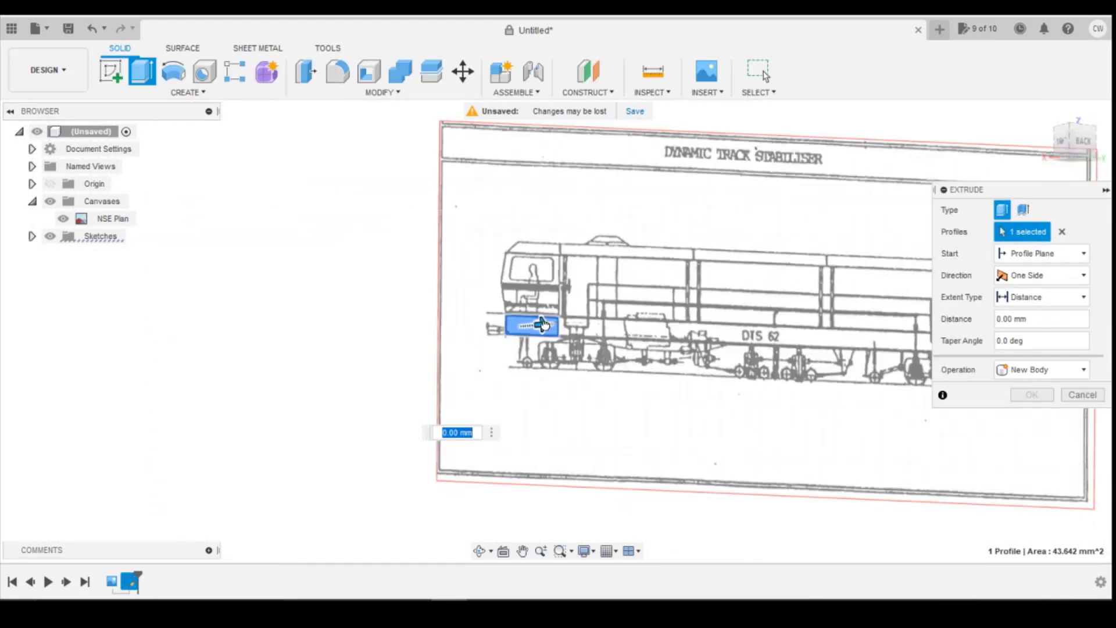
Drag the extrude arrow to preview the rectangle as a 15 mm new body.
left_click_drag(538, 325, 585, 322)
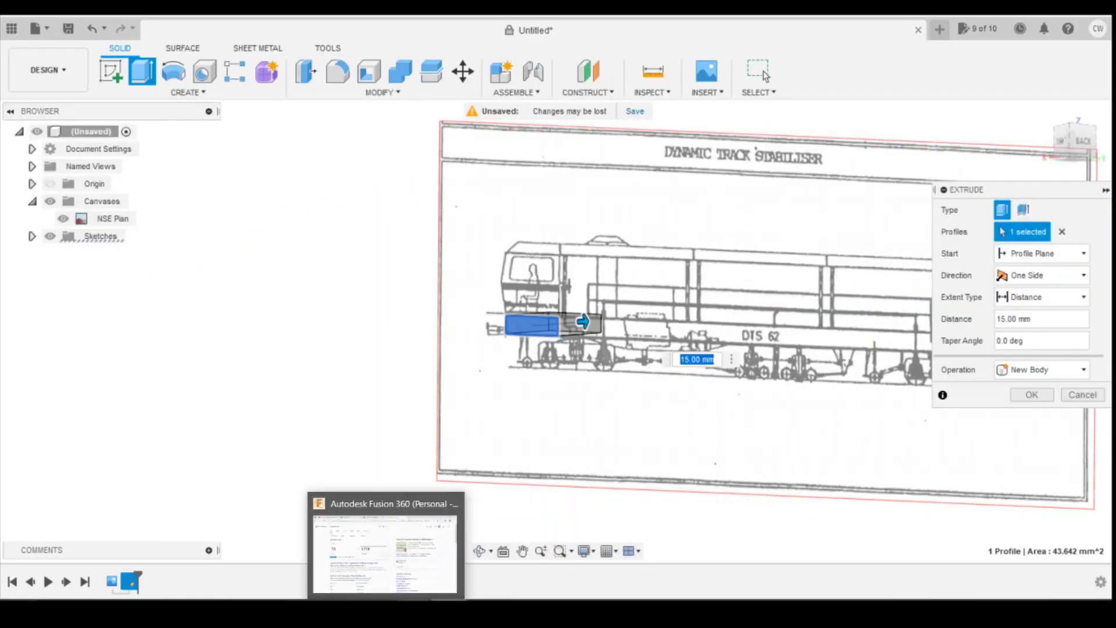
Switch to the DTS62 Explorer window and open Pauls plans > DTS measurements (1).
left_click(222, 558)
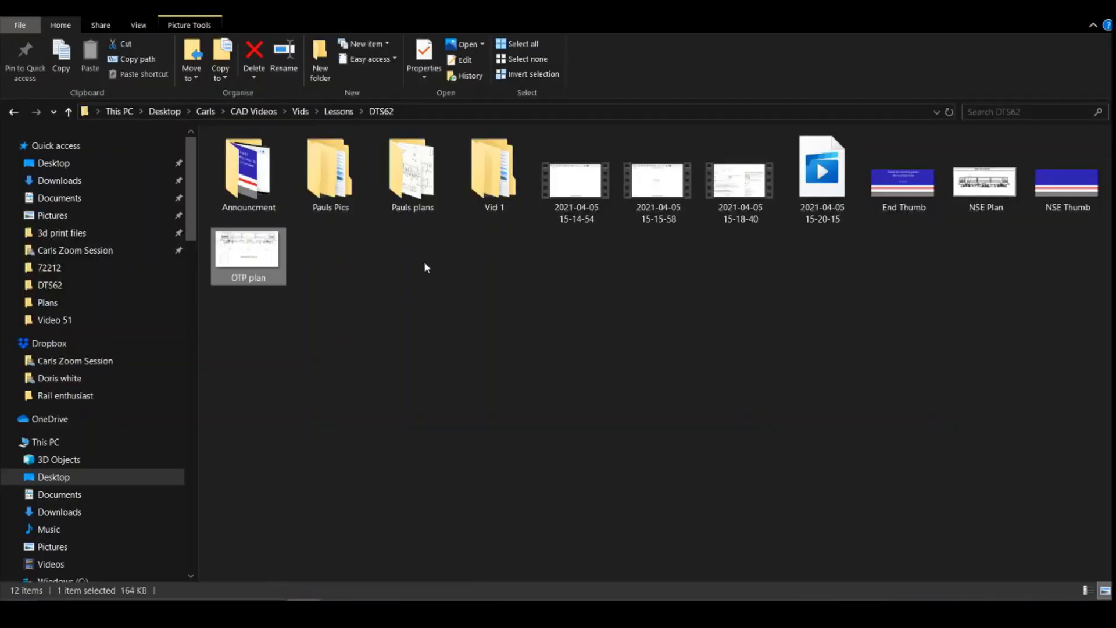
double_click(421, 174)
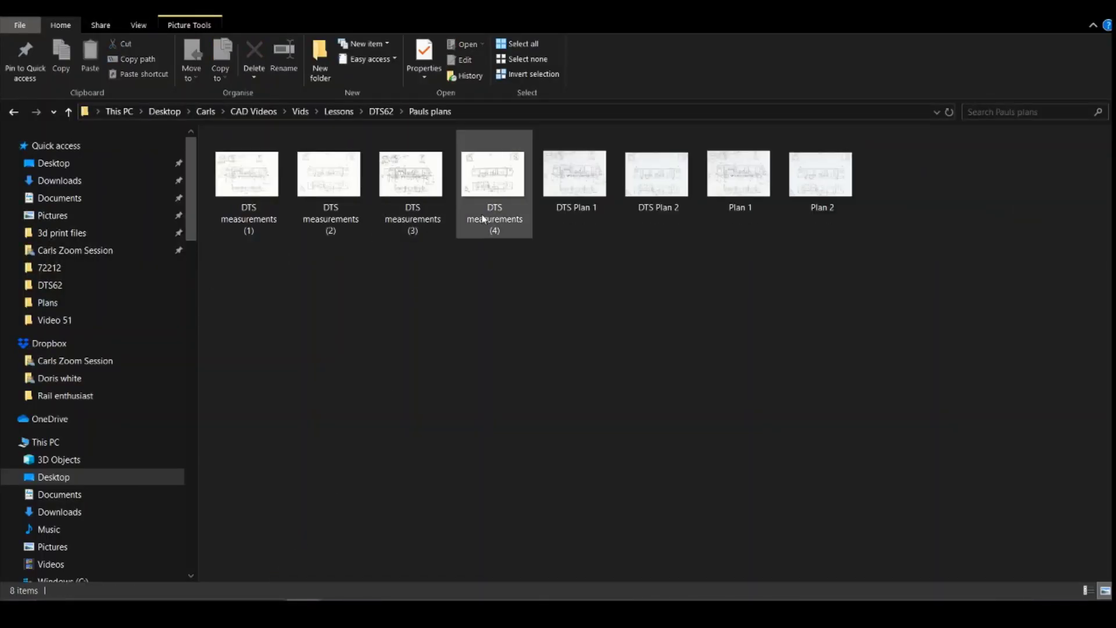
double_click(261, 193)
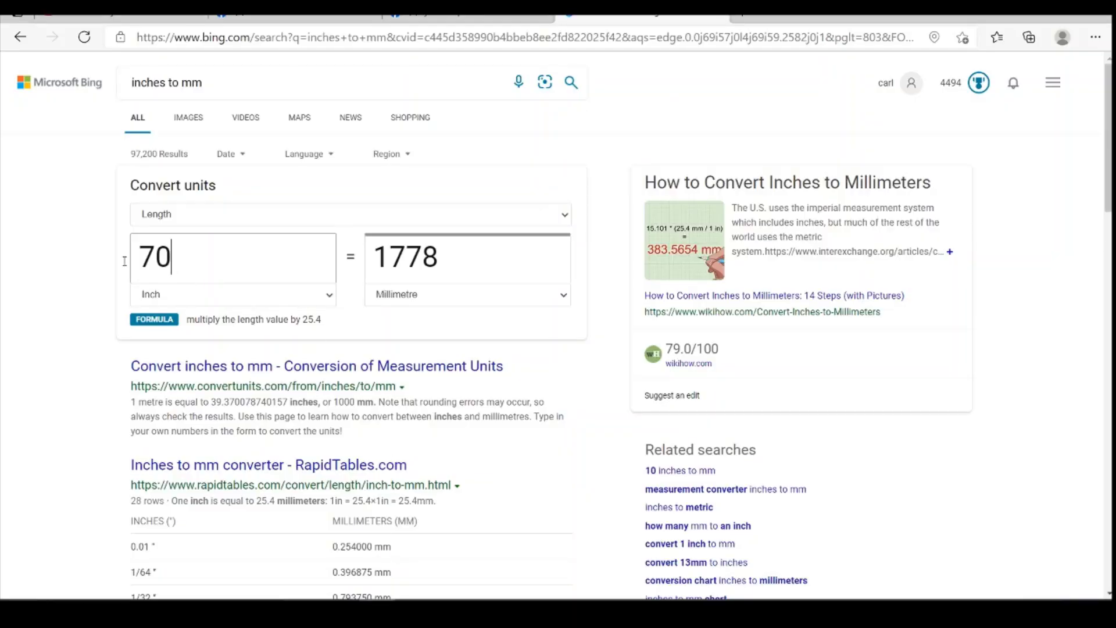
Select the inch value in Bing's converter so it can be replaced with 94.5.
left_click_drag(171, 264, 80, 264)
type("94.5")
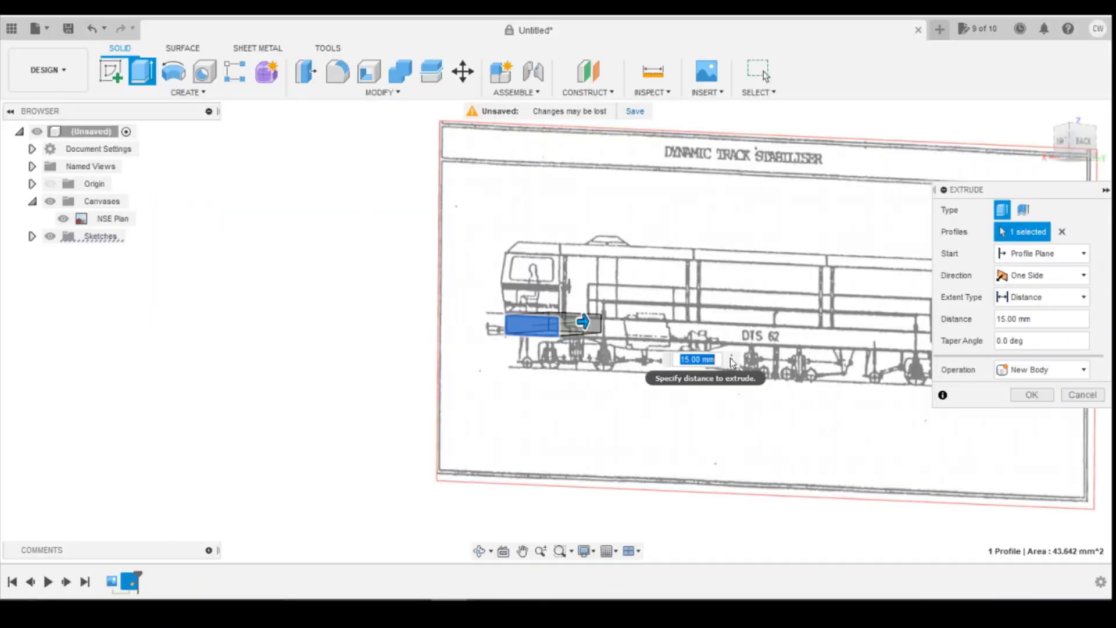
type("24")
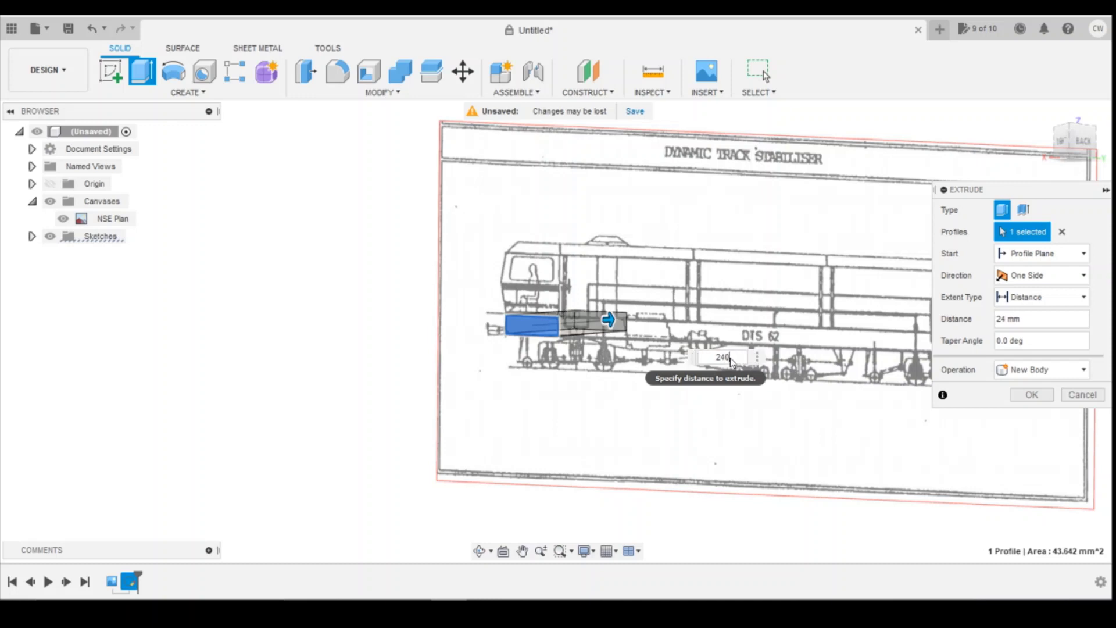
type("0")
Commit the 2400/148 mm extrude as a new body and orbit to an angled view.
key("Return")
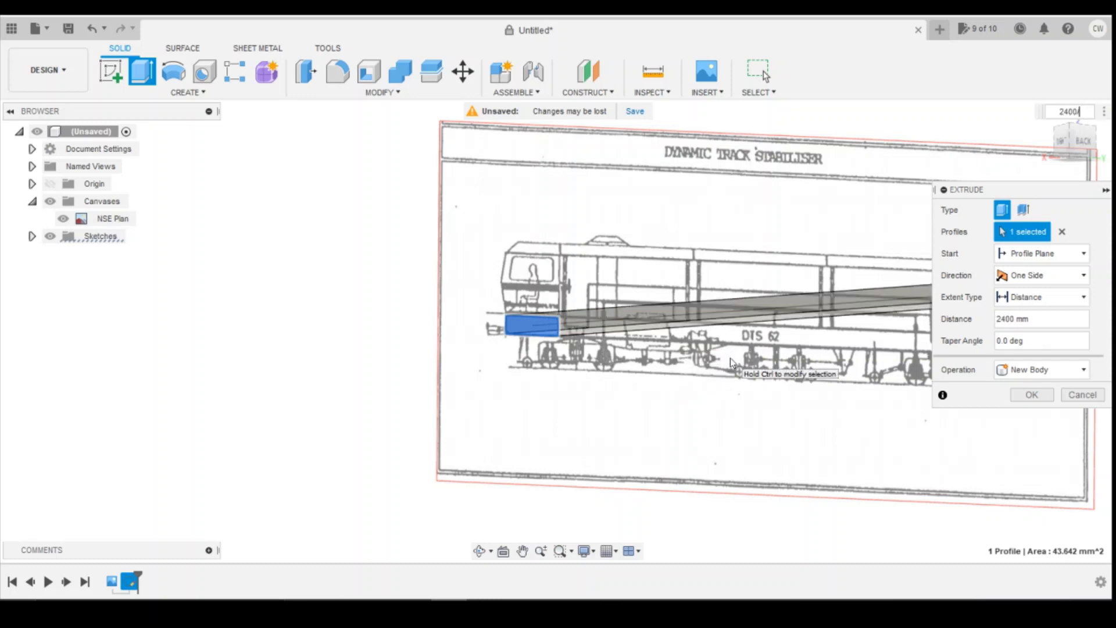
type("/148")
key("Return")
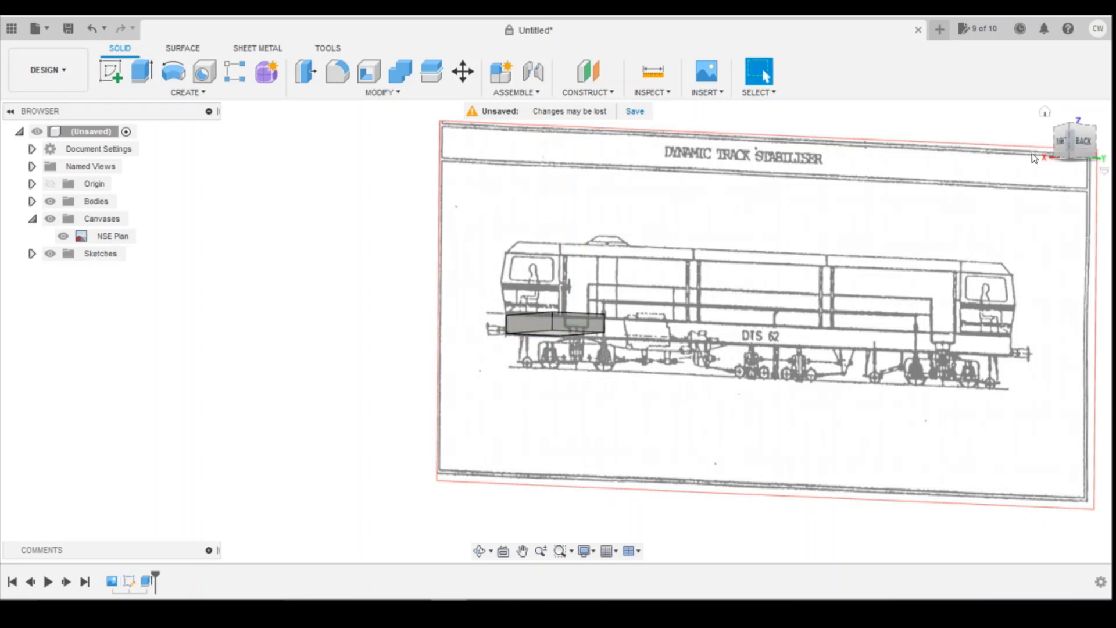
left_click(1064, 141)
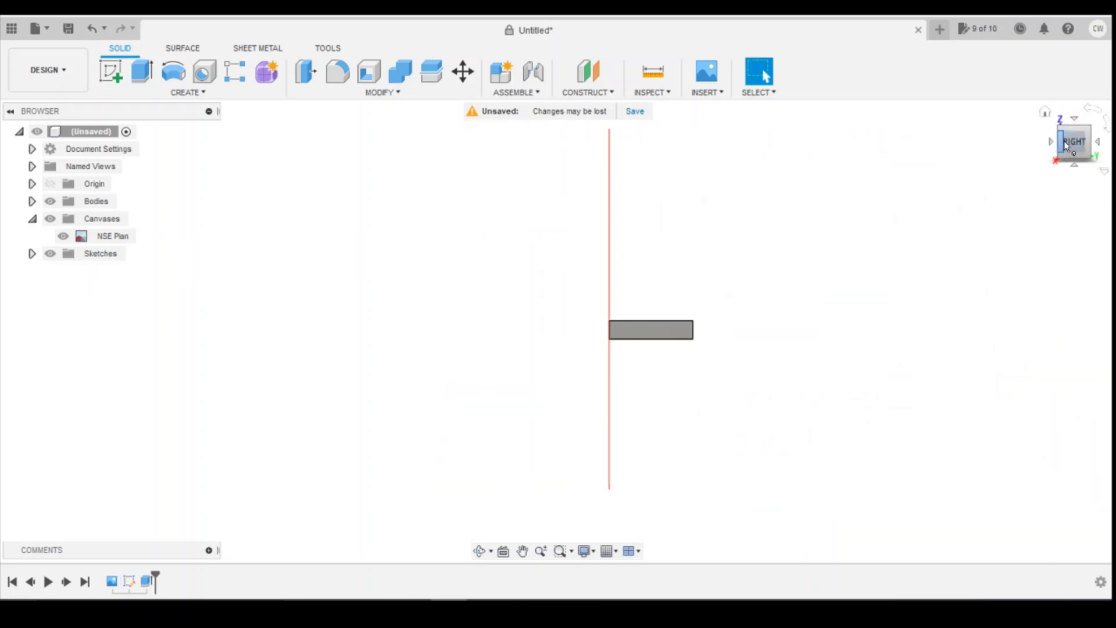
left_click(1062, 141)
left_click(1075, 141)
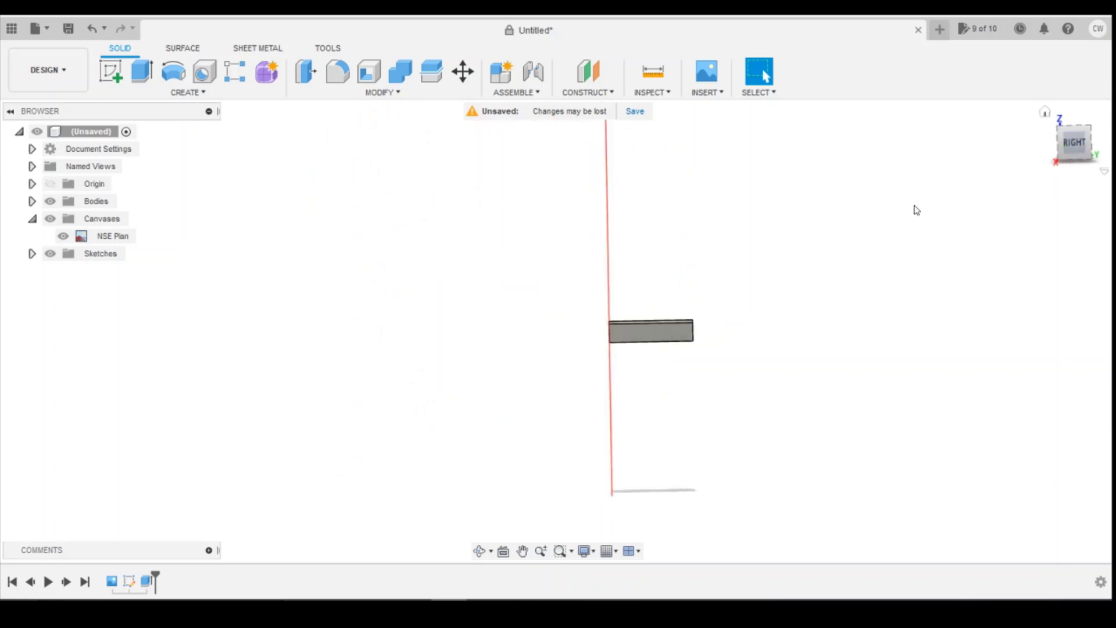
mouse_move(1079, 145)
left_mouse_down()
mouse_move(1039, 133)
mouse_move(953, 181)
left_mouse_up()
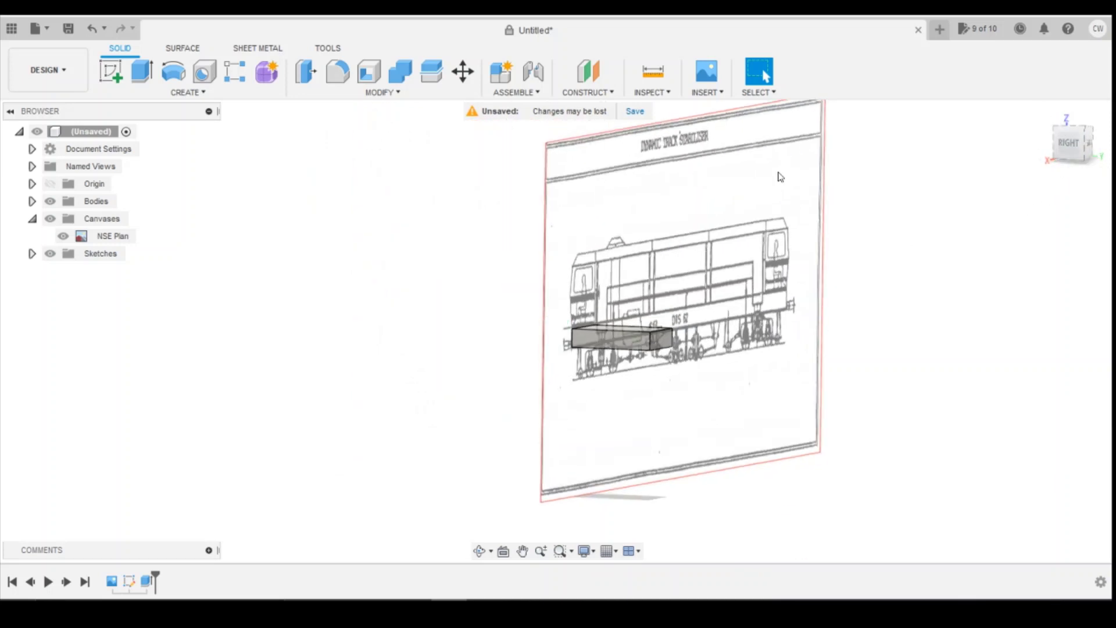
Insert the OTP plan image file as a new canvas.
left_click(706, 92)
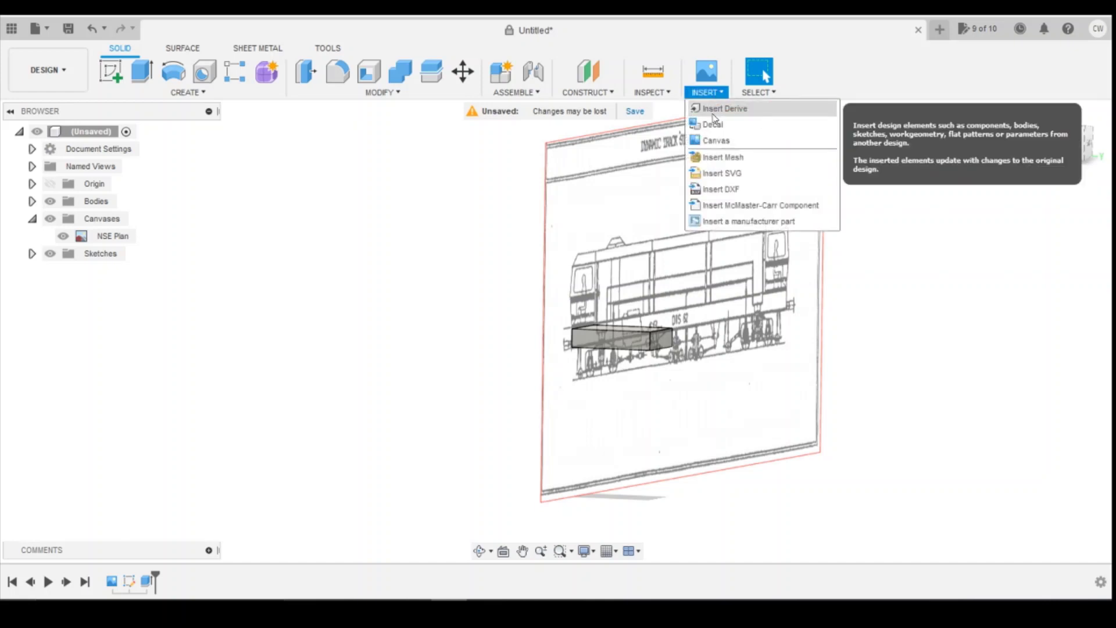
left_click(716, 139)
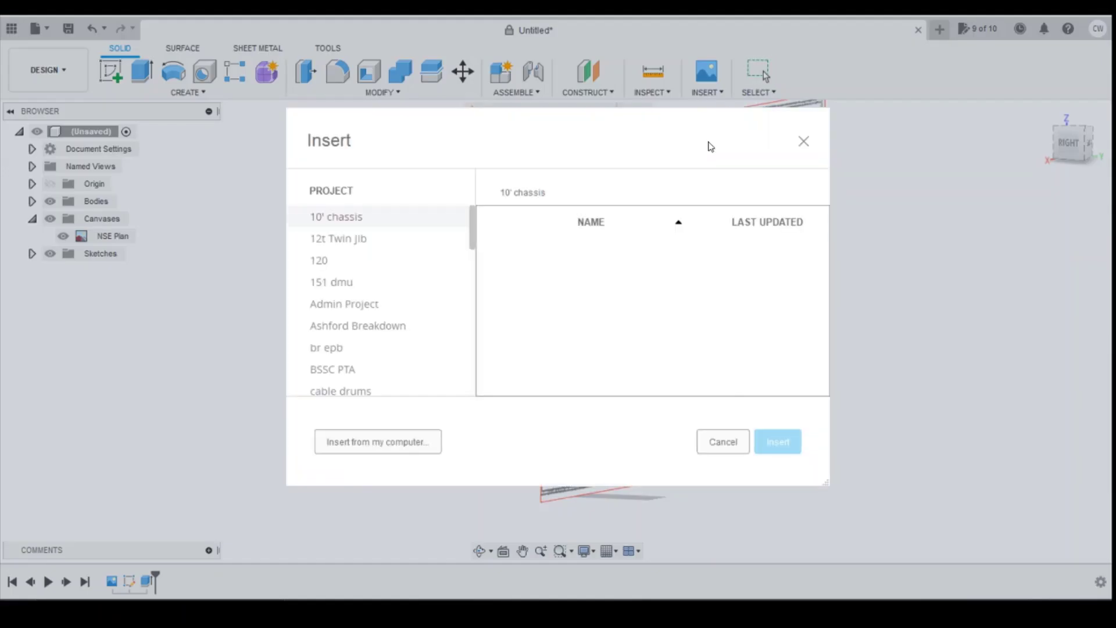
left_click(406, 446)
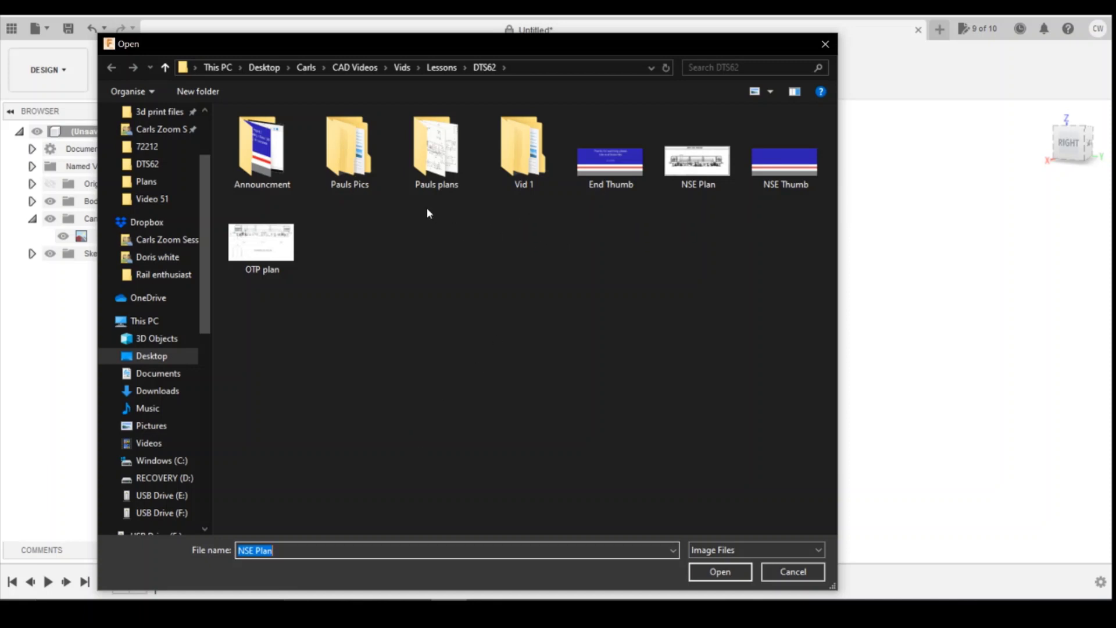
left_click(274, 256)
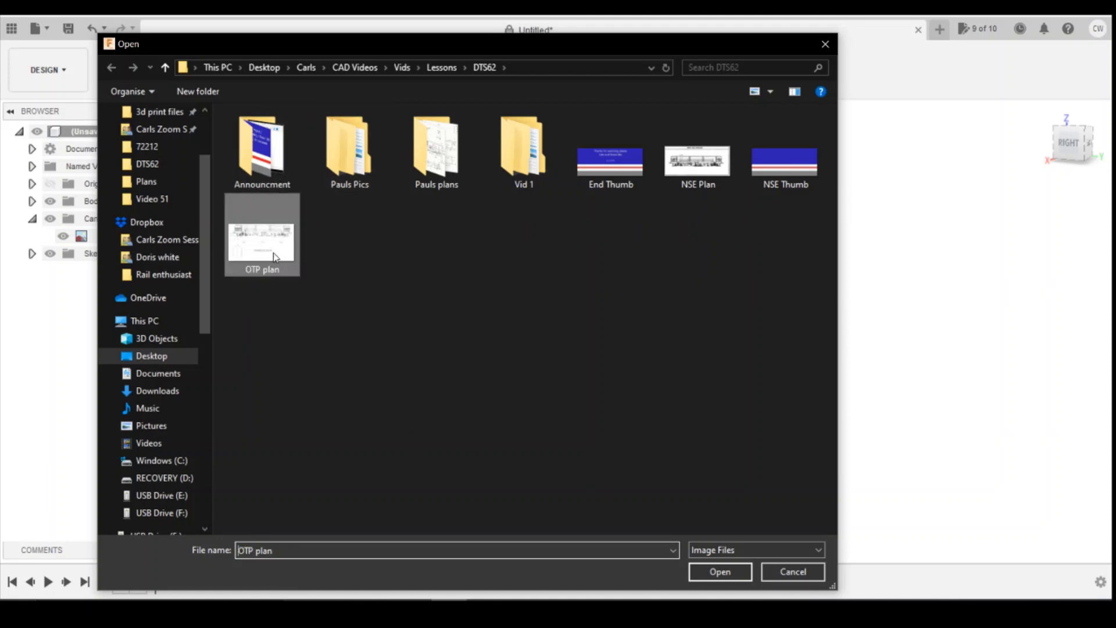
left_click(720, 571)
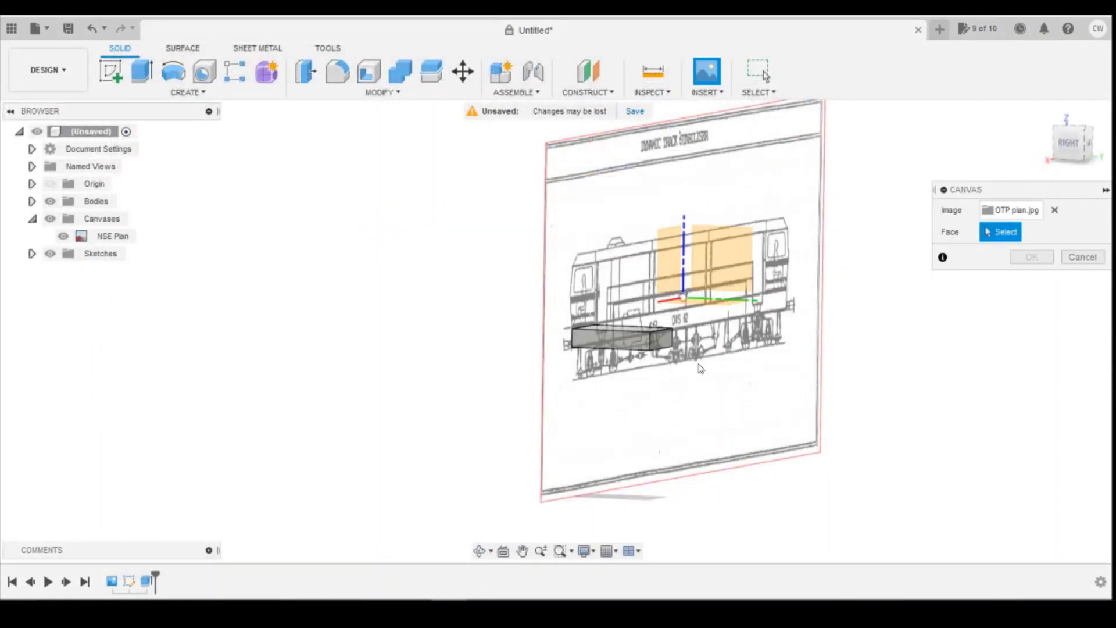
Place the OTP plan canvas on the YZ plane in Right view, then open and cancel its edit.
left_click(1075, 148)
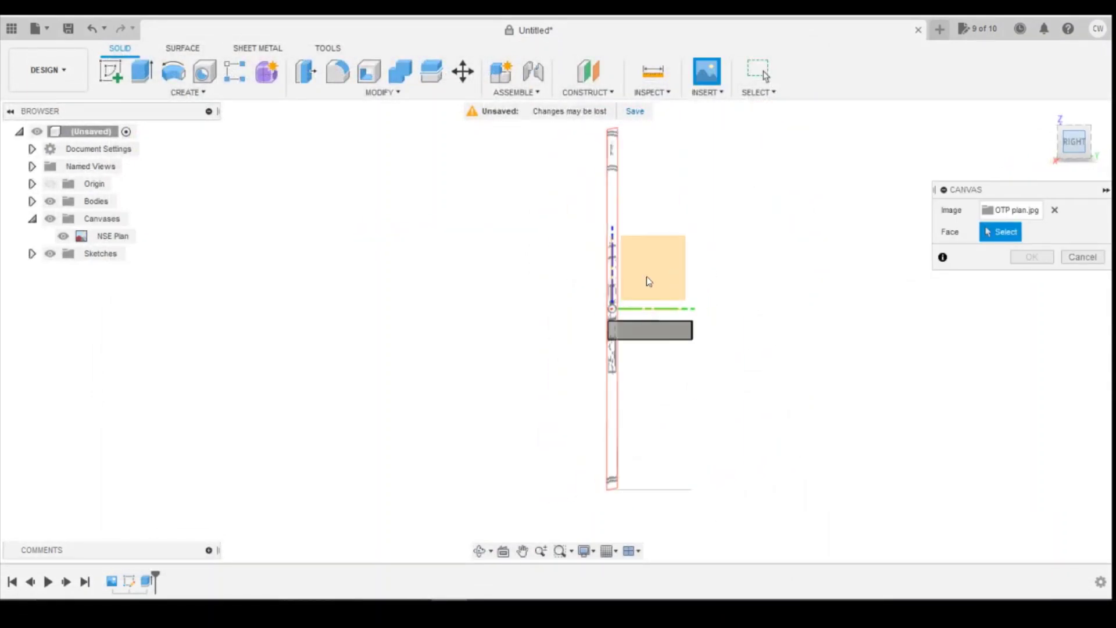
left_click(660, 267)
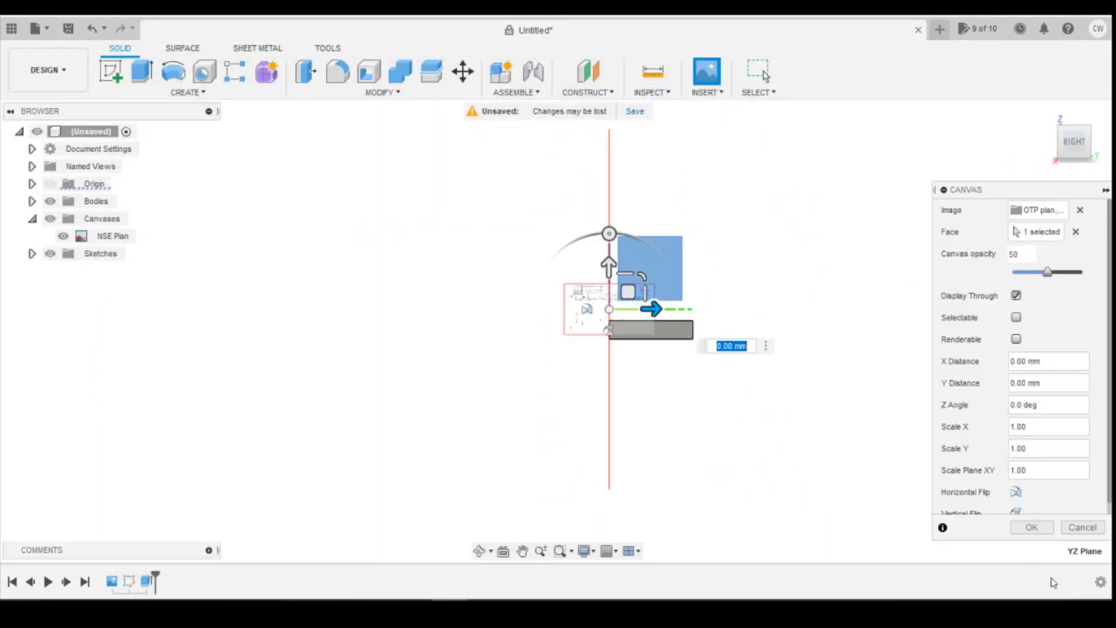
left_click(1032, 526)
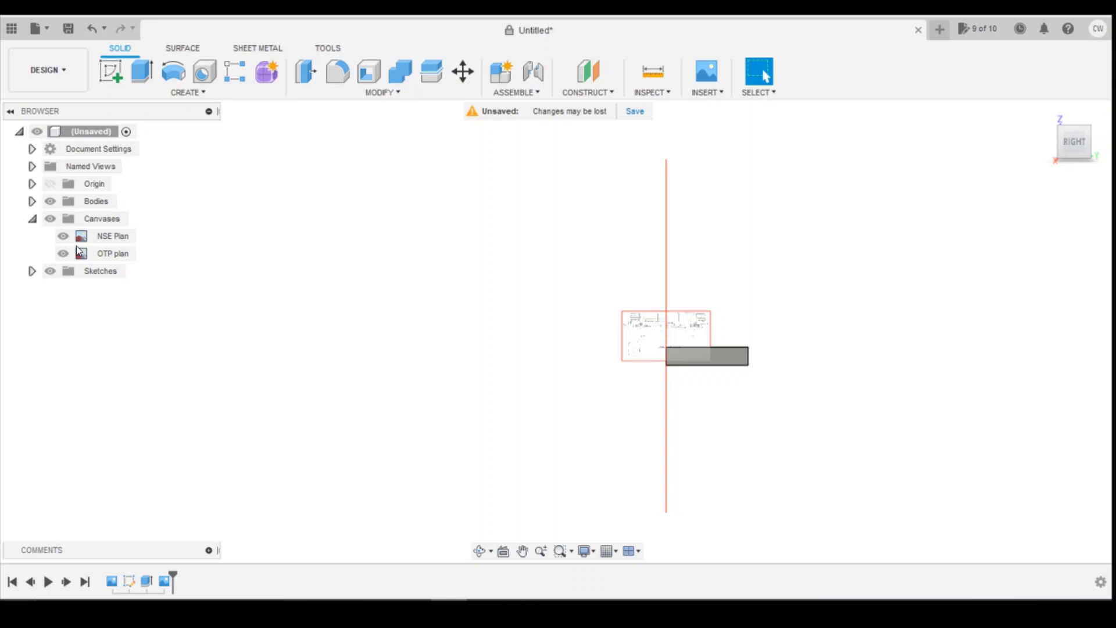
right_click(104, 254)
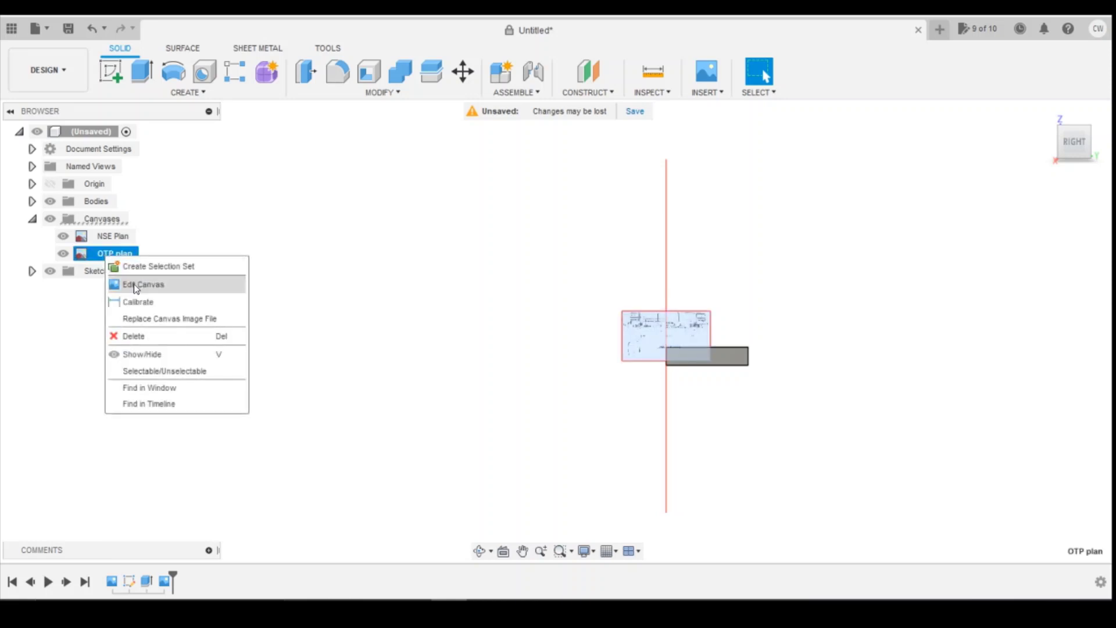
left_click(140, 285)
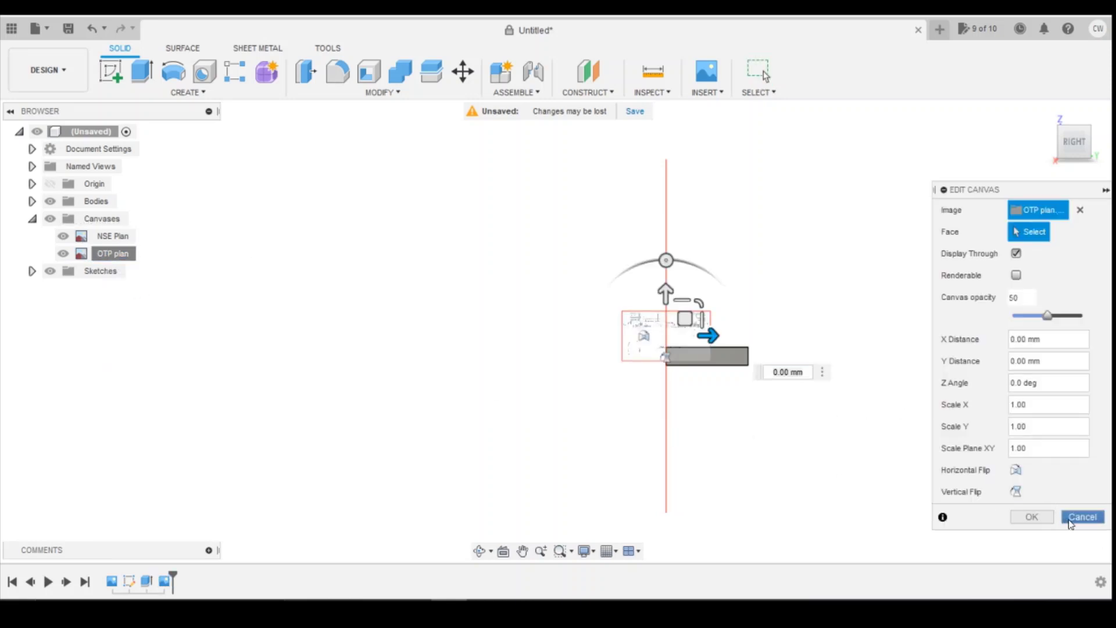
left_click(1082, 516)
Start calibrating the OTP plan canvas across the cab walls, then abandon that attempt.
right_click(113, 253)
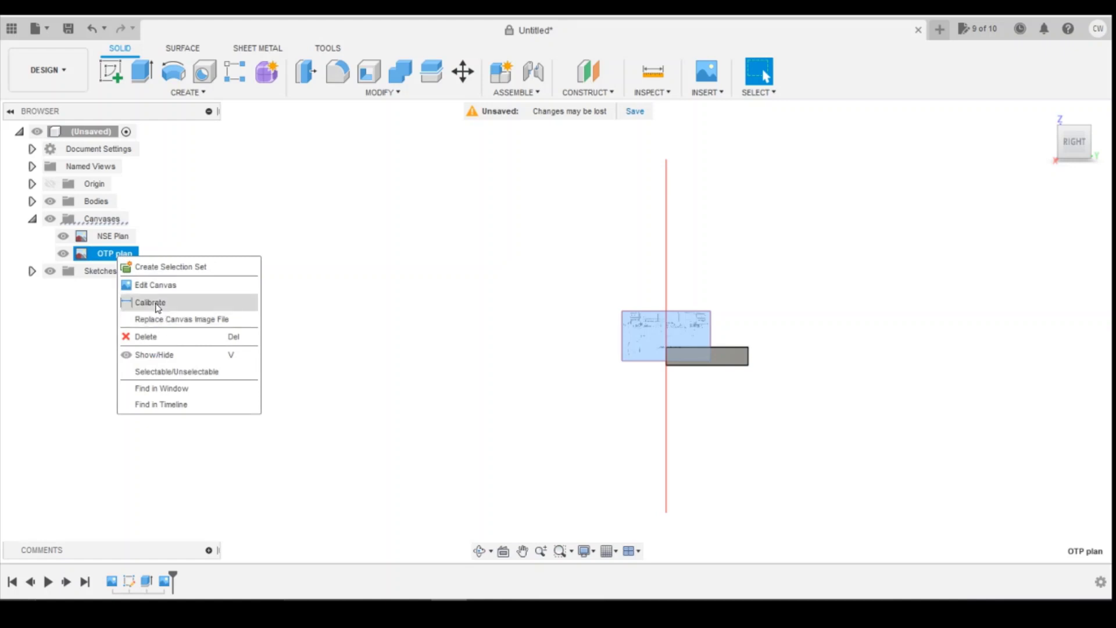
left_click(154, 302)
scroll(718, 328, "up", 3)
scroll(677, 335, "up", 5)
scroll(455, 377, "up", 3)
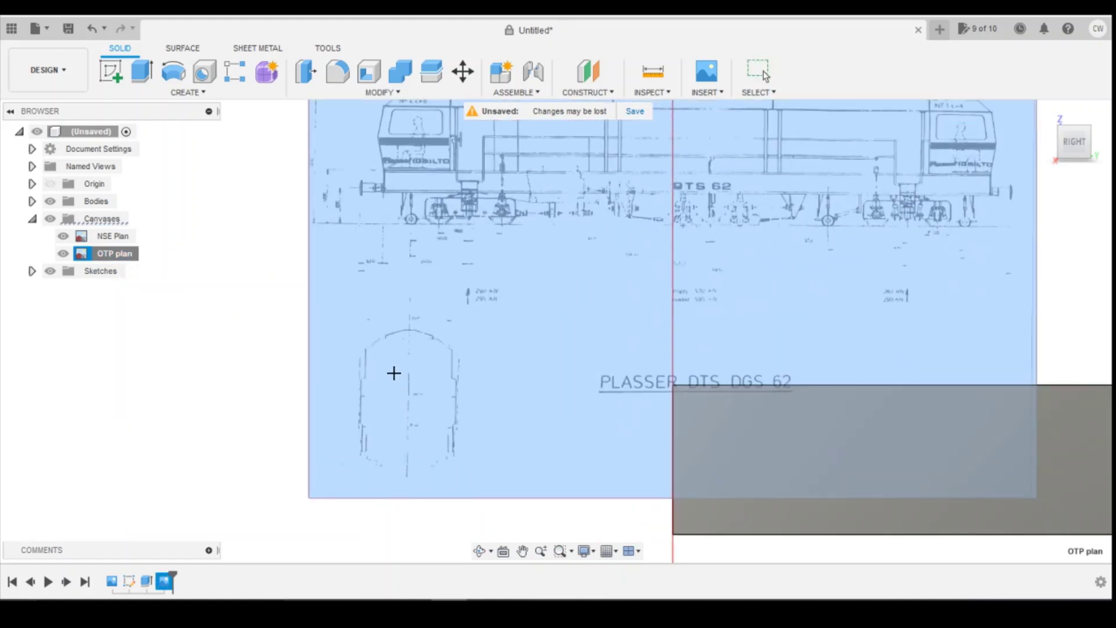
scroll(394, 371, "up", 4)
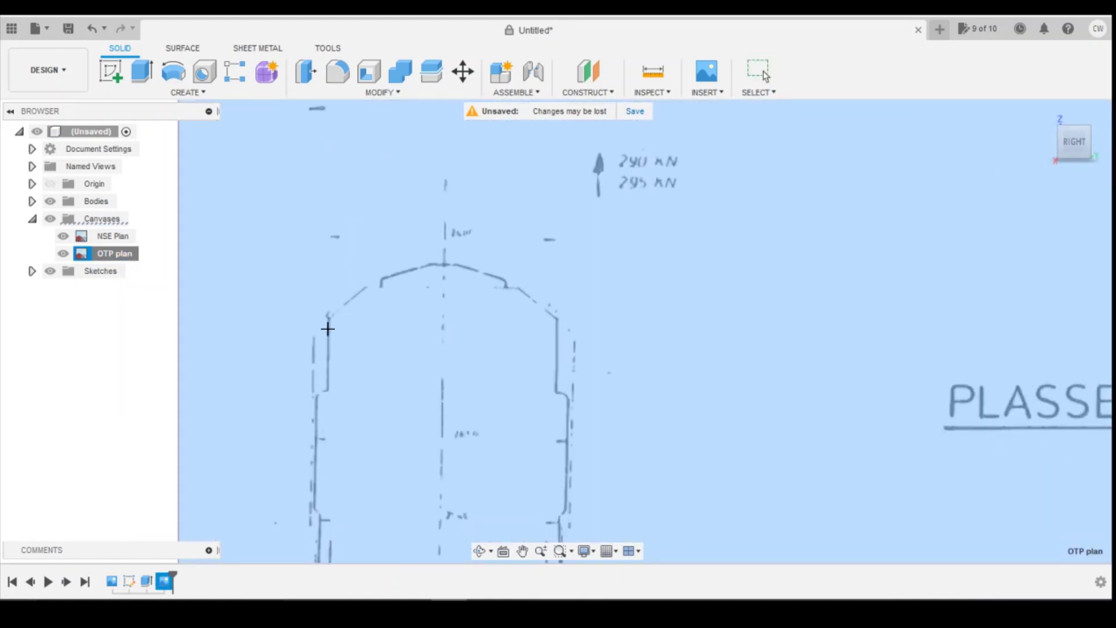
left_click(329, 328)
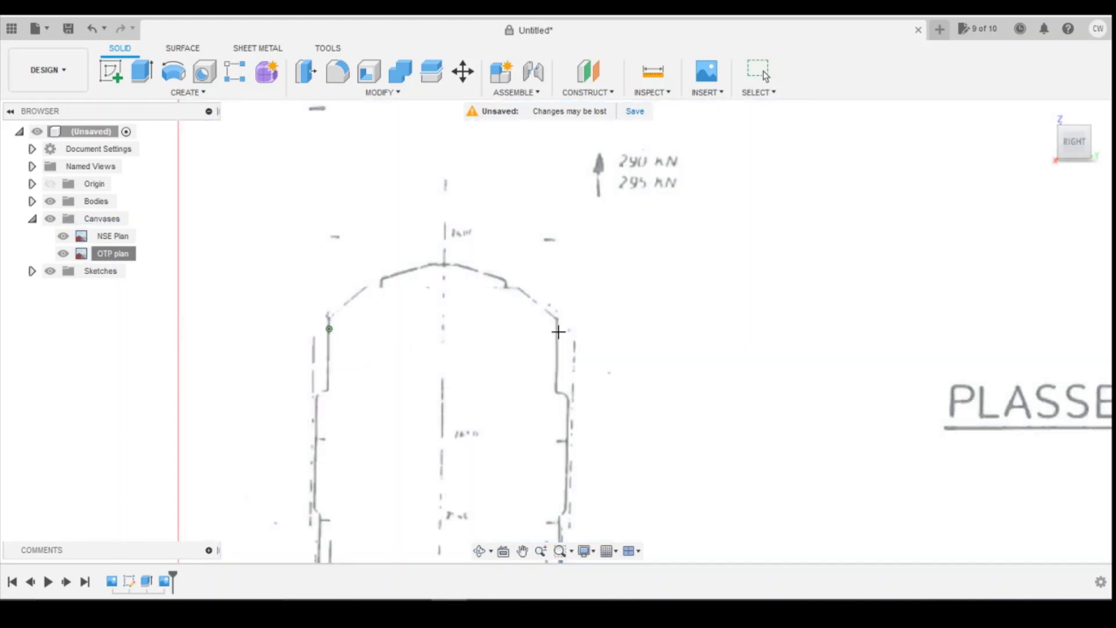
left_click(556, 327)
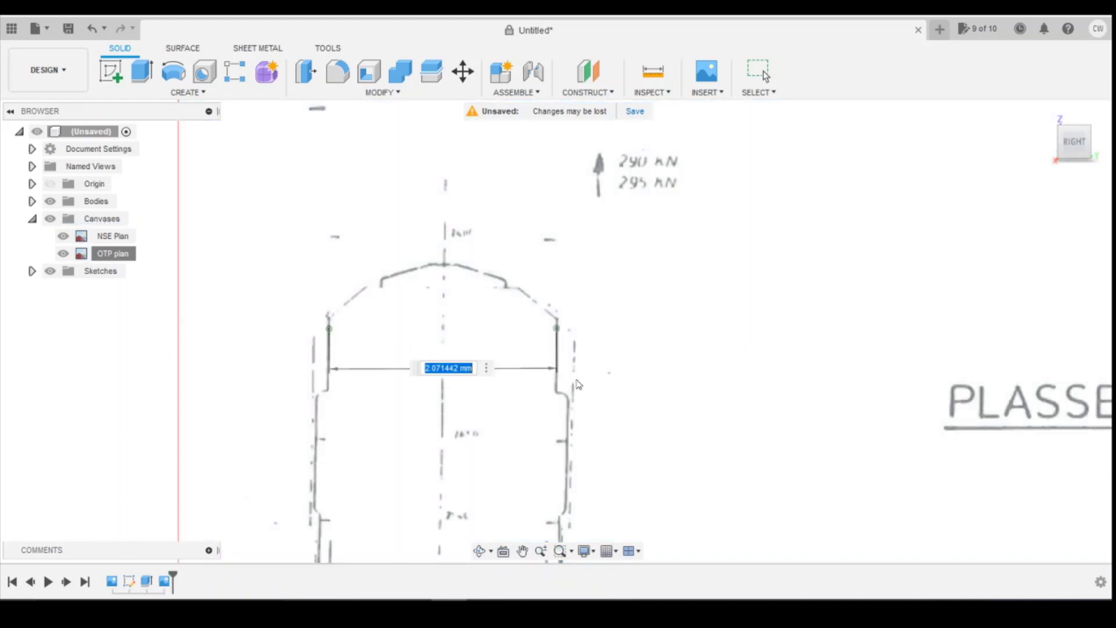
scroll(577, 383, "down", 1)
scroll(576, 378, "down", 1)
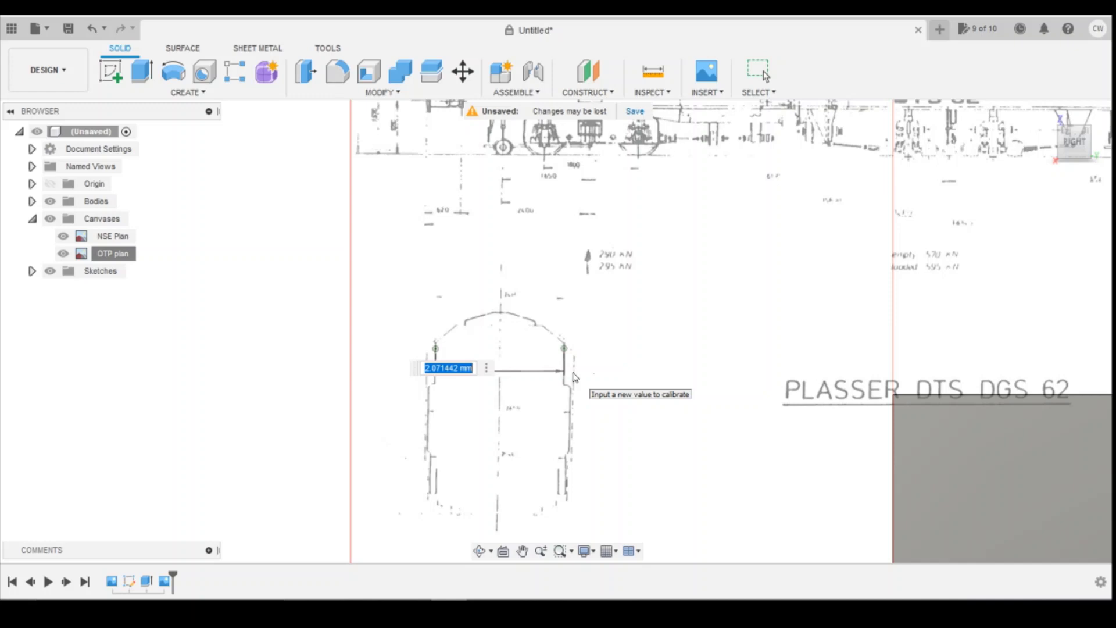
scroll(574, 377, "down", 1)
scroll(572, 376, "down", 1)
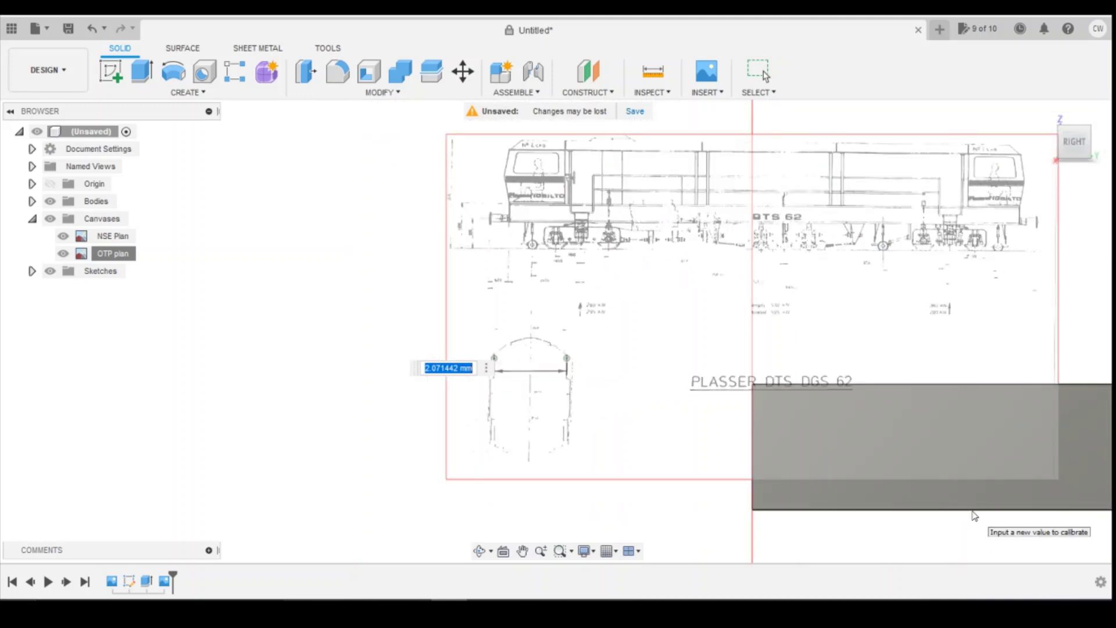
key("Escape")
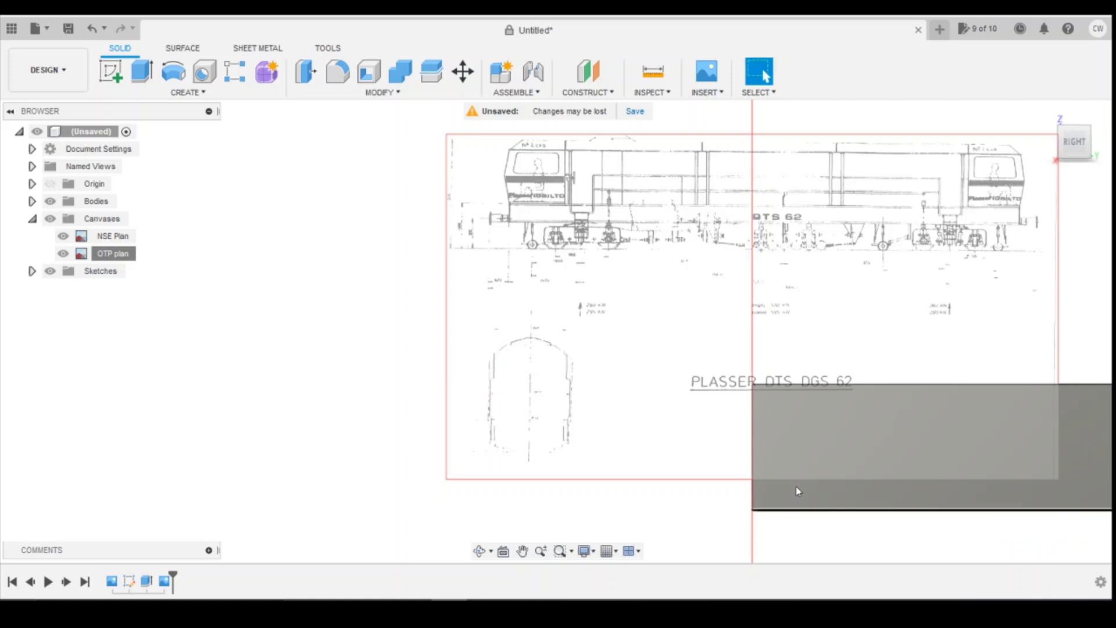
Measure the block's bottom edge and calibrate the cab wall-to-wall width to 16.216 mm.
left_click(921, 513)
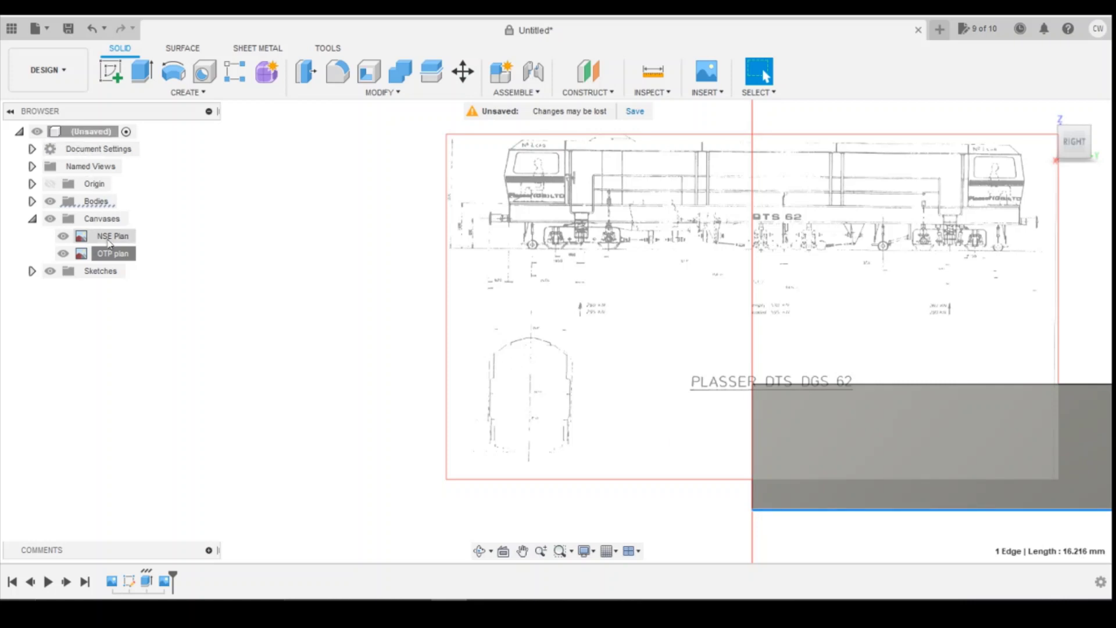
right_click(123, 253)
left_click(153, 302)
scroll(494, 352, "up", 5)
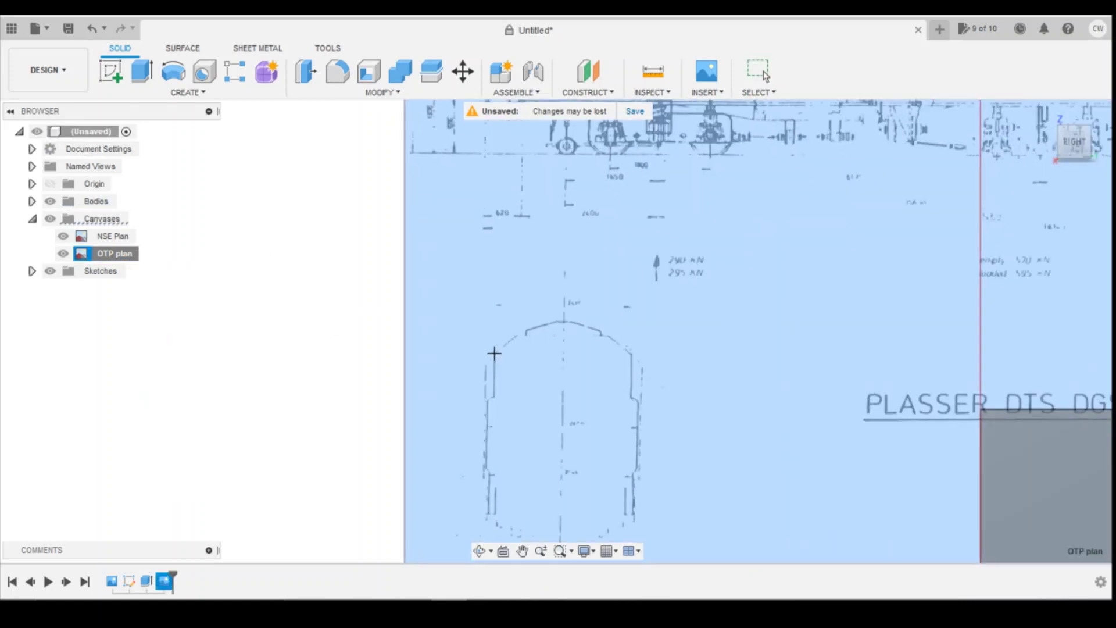
scroll(494, 353, "up", 3)
scroll(498, 356, "up", 2)
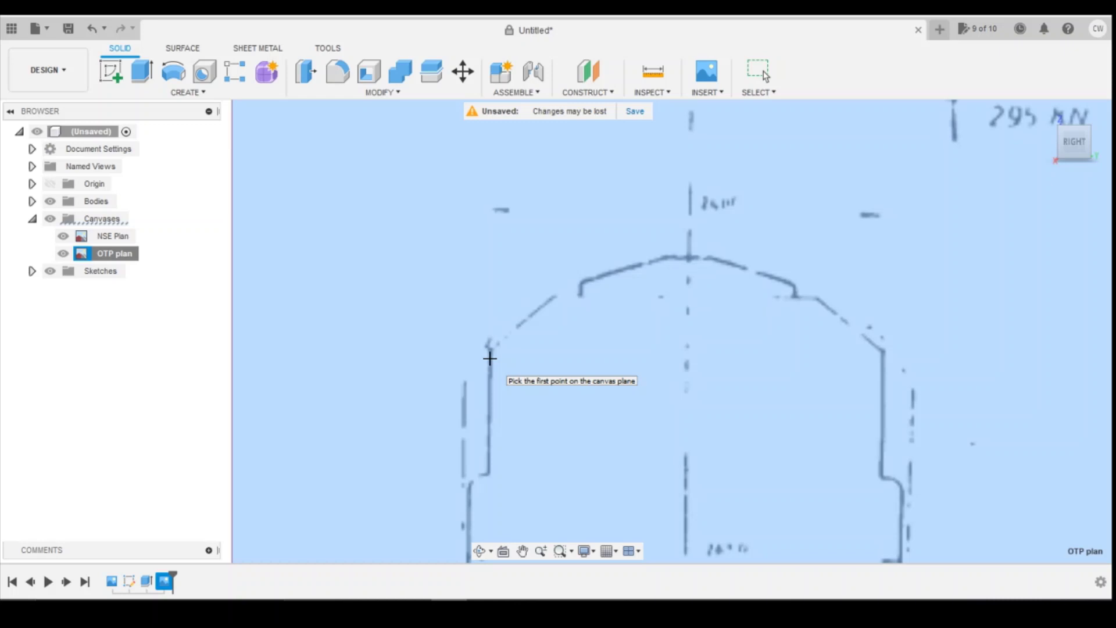
left_click(490, 358)
left_click(883, 370)
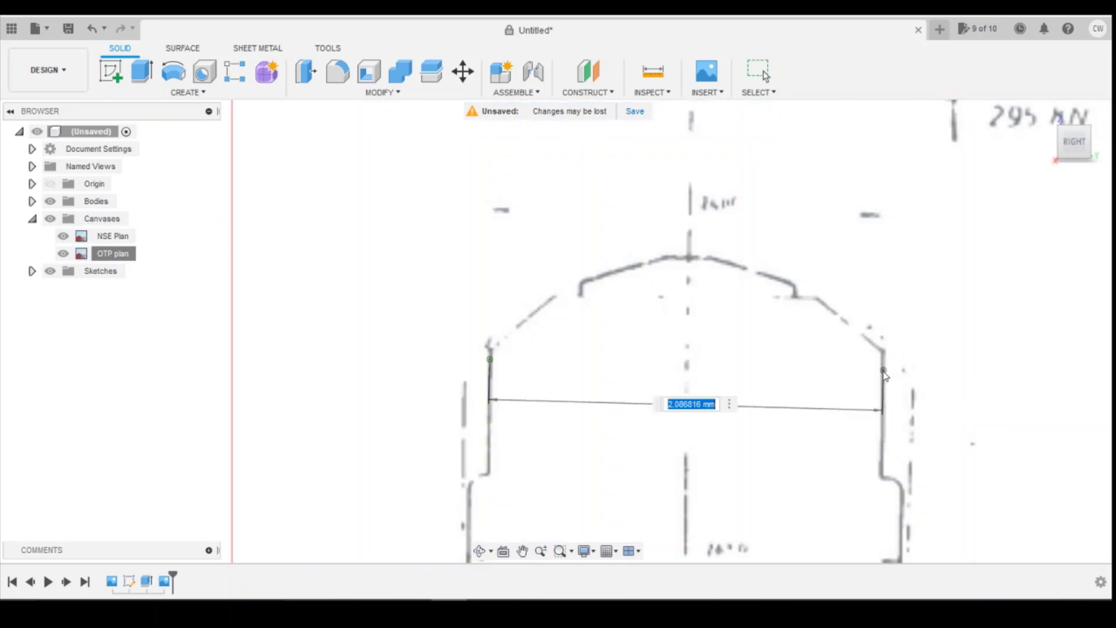
type("16")
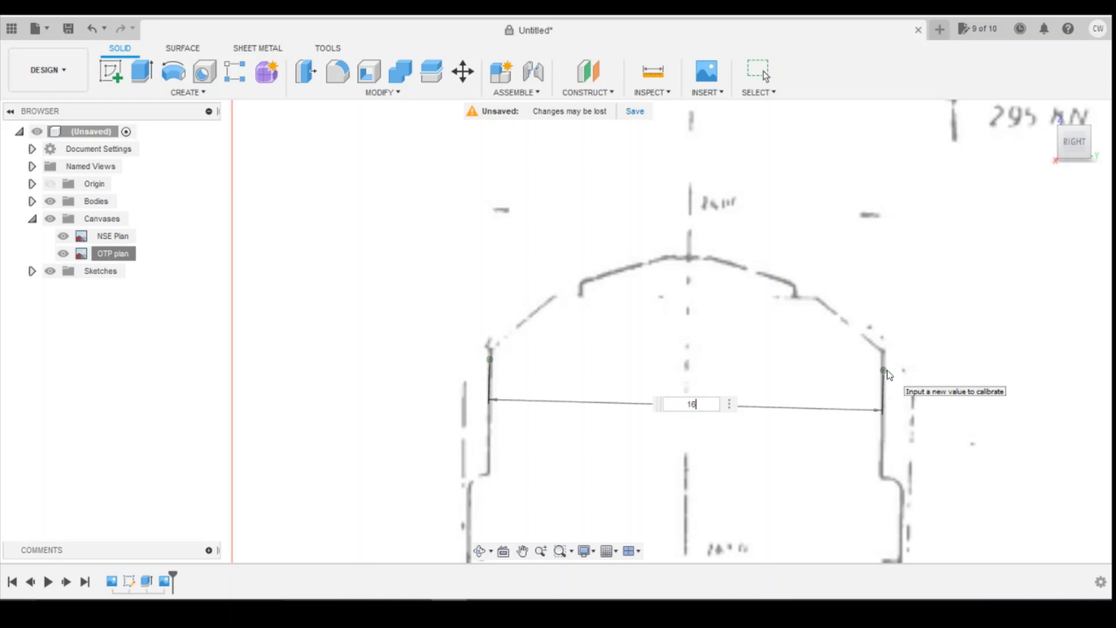
type(".216")
key("Return")
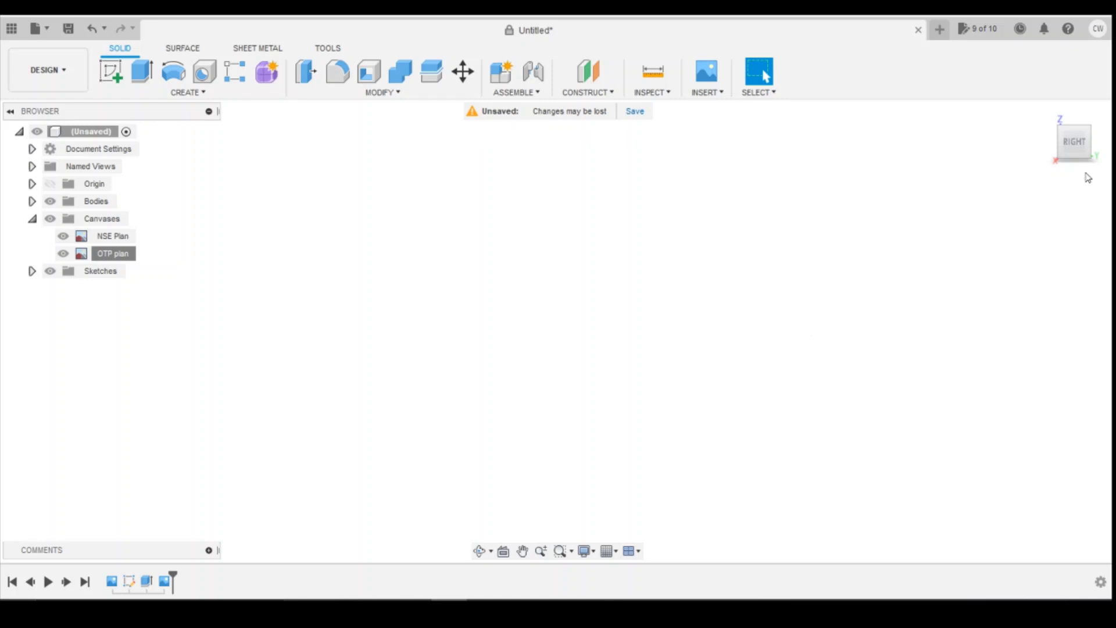
Switch to the Home view, then the Right view of the canvas and block.
left_click(1059, 118)
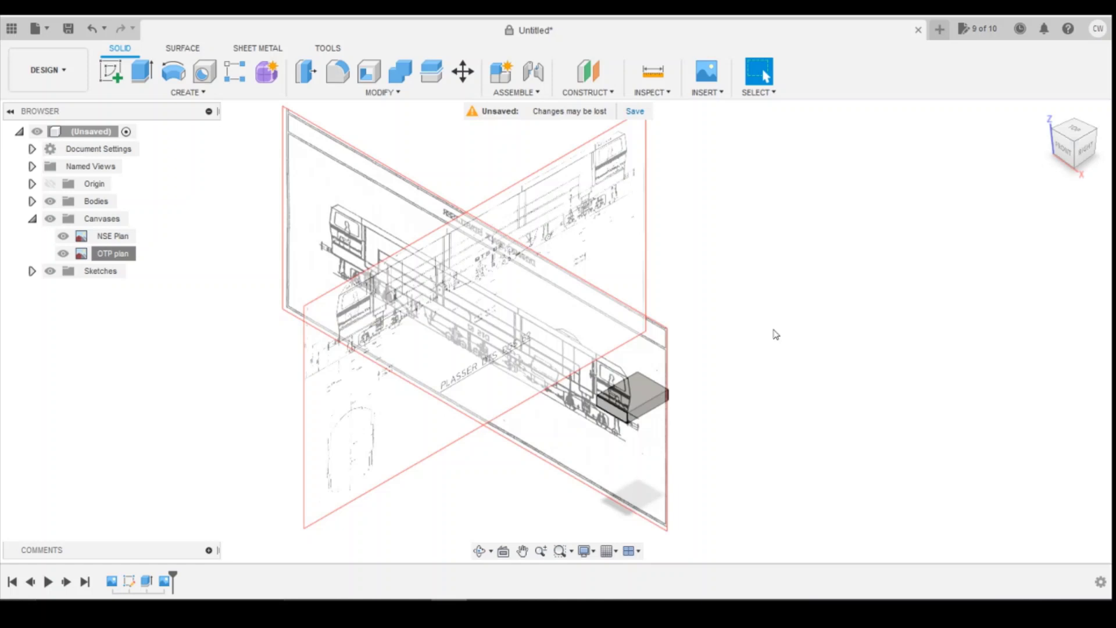
left_click(1086, 148)
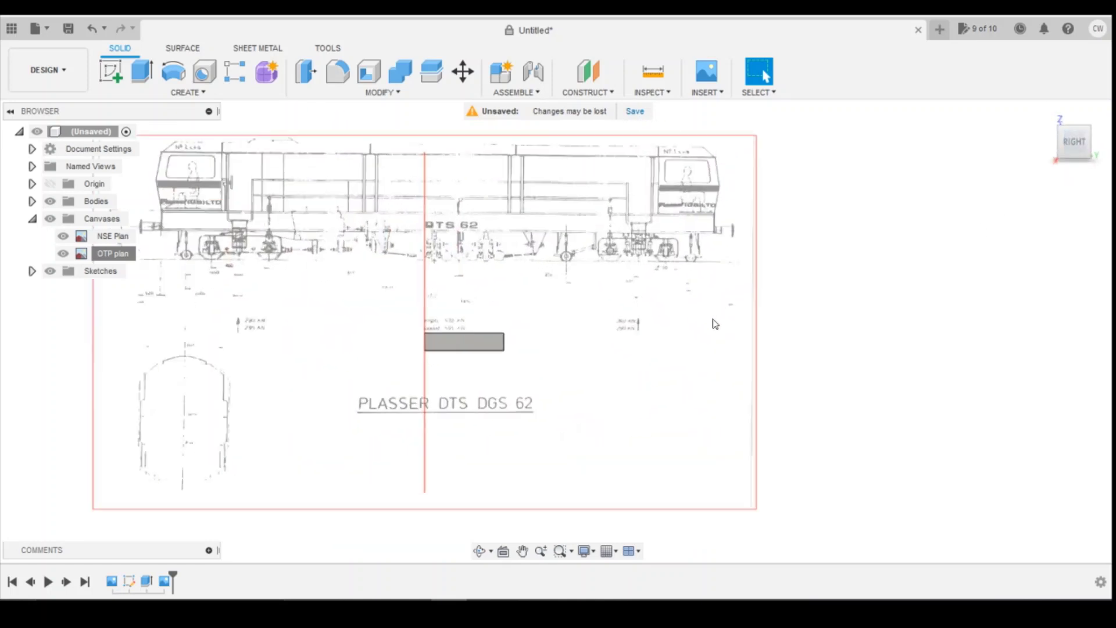
scroll(713, 324, "down", 2)
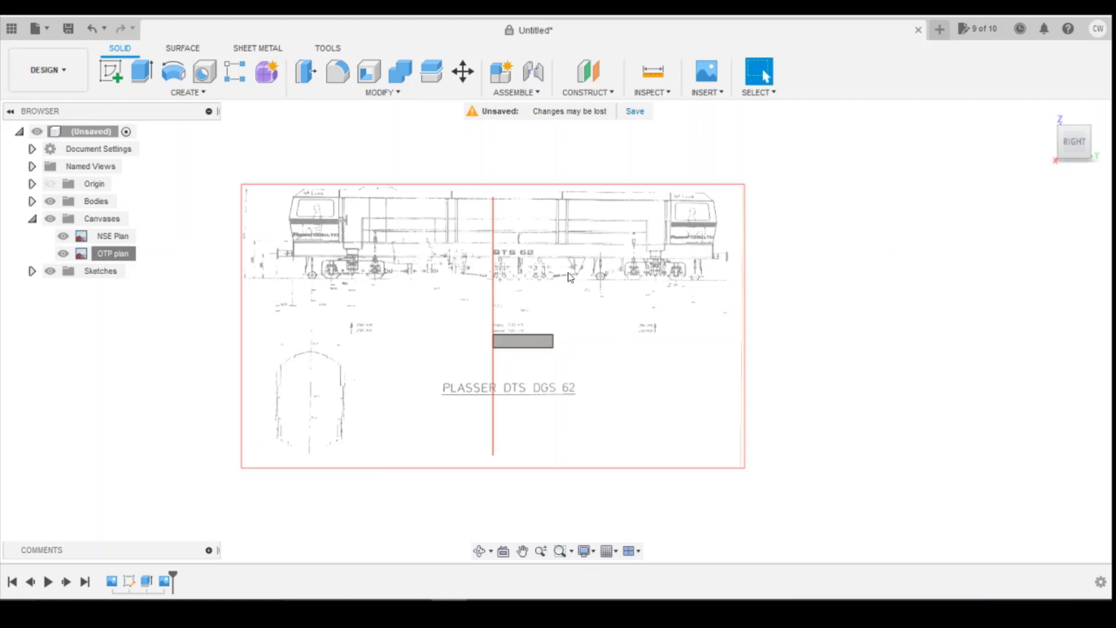
right_click(321, 394)
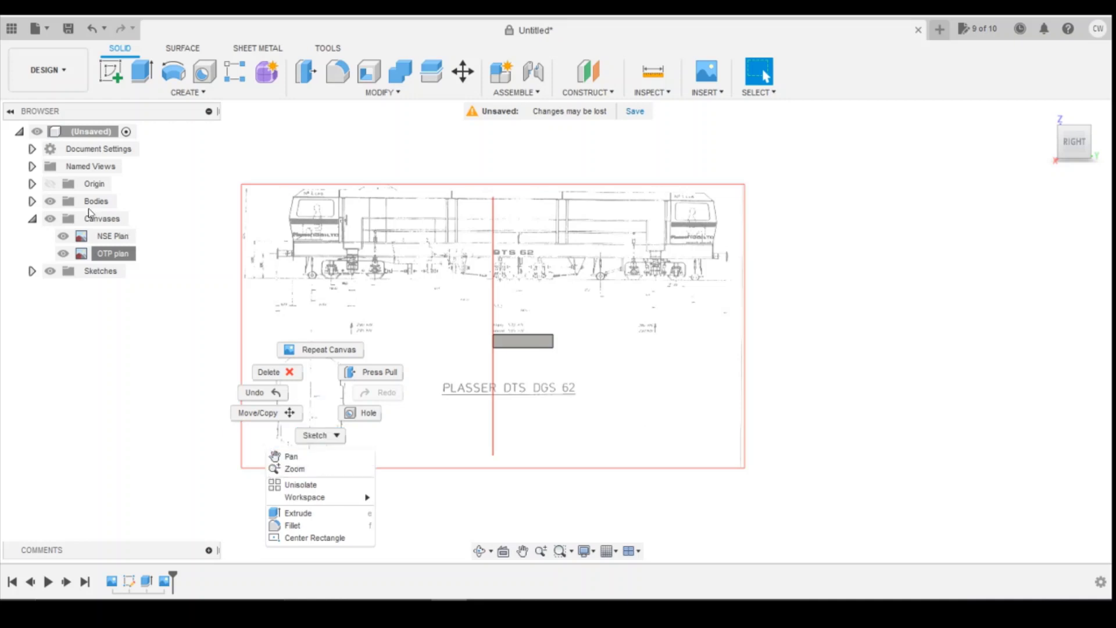
Start and cancel a move of the OTP plan canvas, then reopen its options.
left_click(120, 266)
right_click(123, 255)
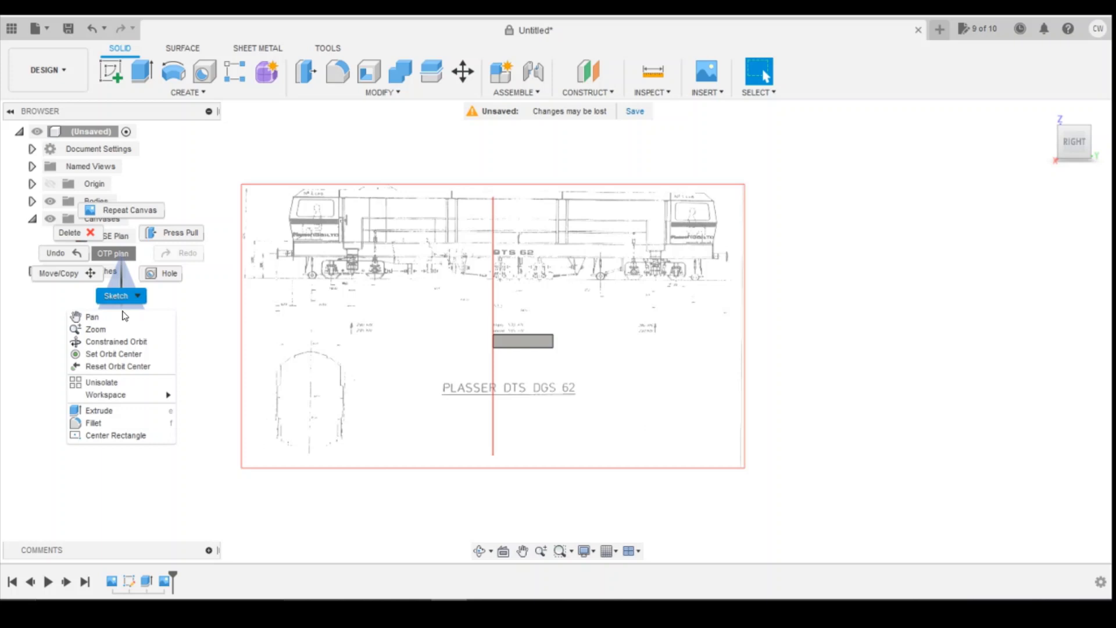
left_click(58, 273)
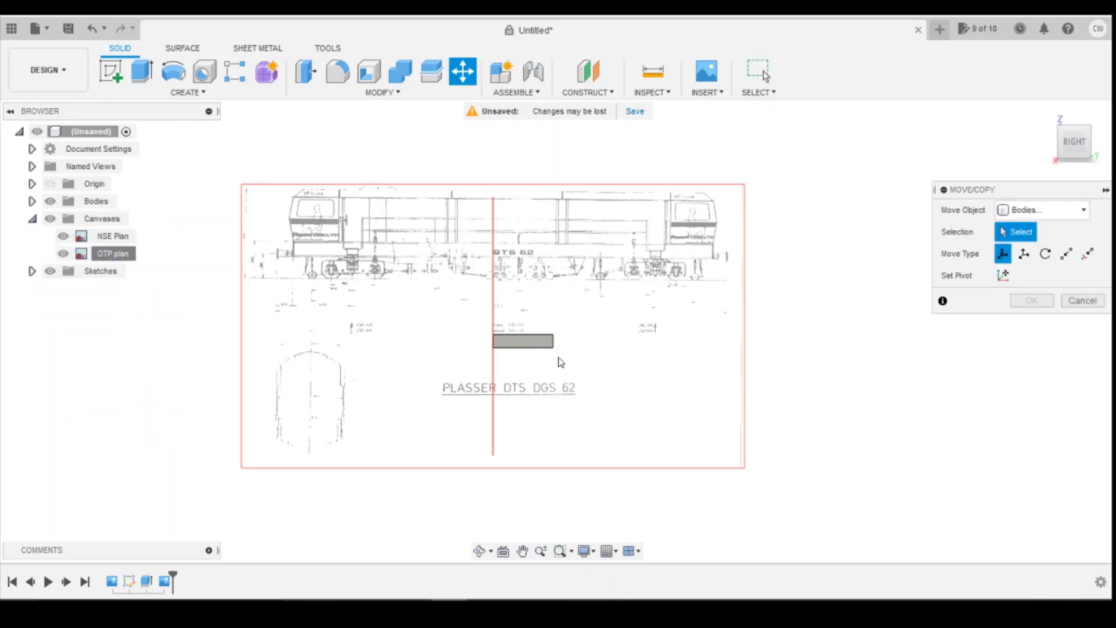
left_click(1081, 300)
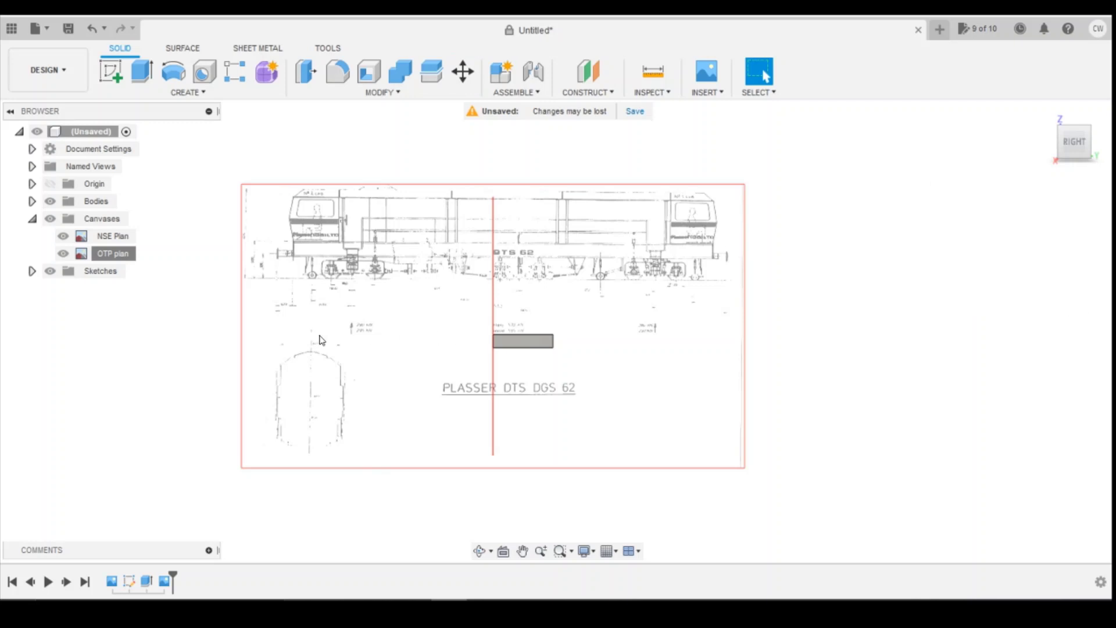
right_click(114, 255)
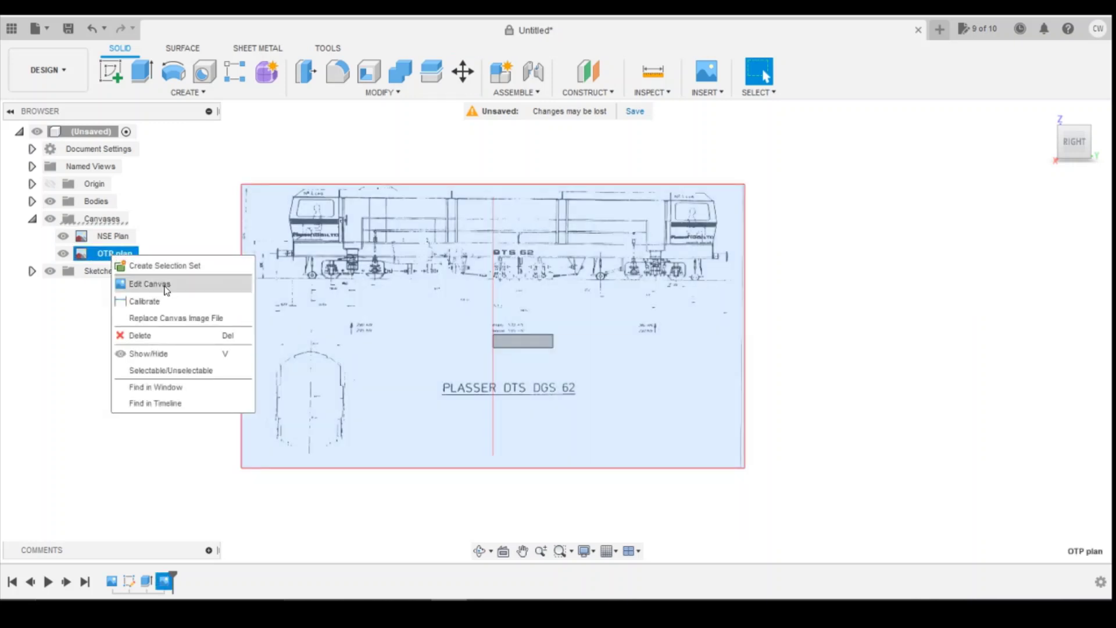
Shift the OTP plan canvas about 55 mm right and up toward the block, rotating it 1 degree.
left_click(165, 285)
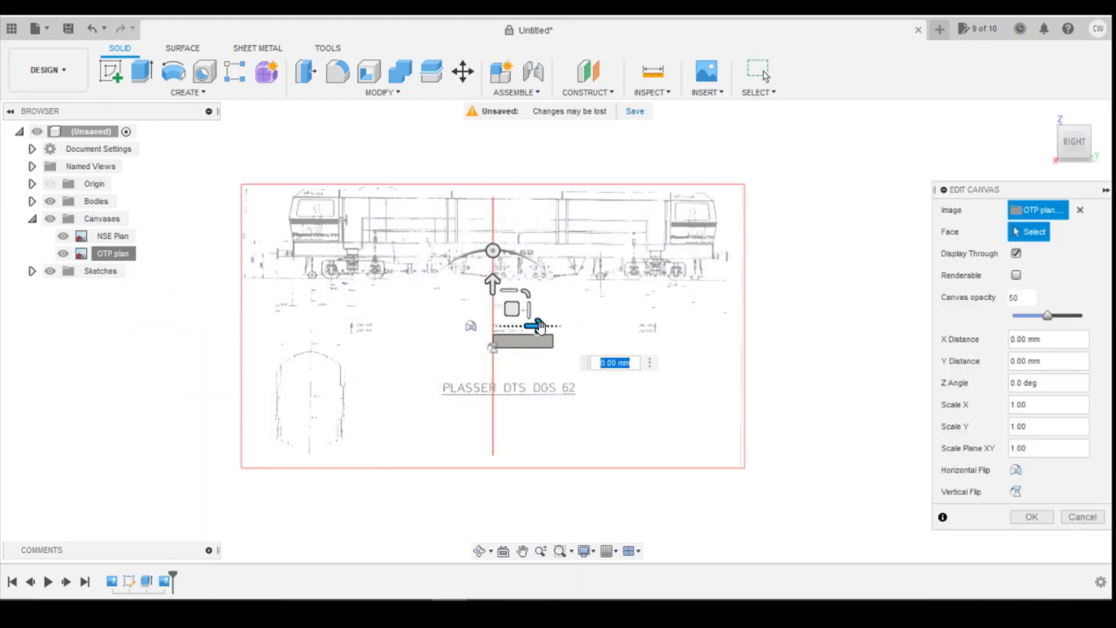
left_click_drag(533, 325, 742, 318)
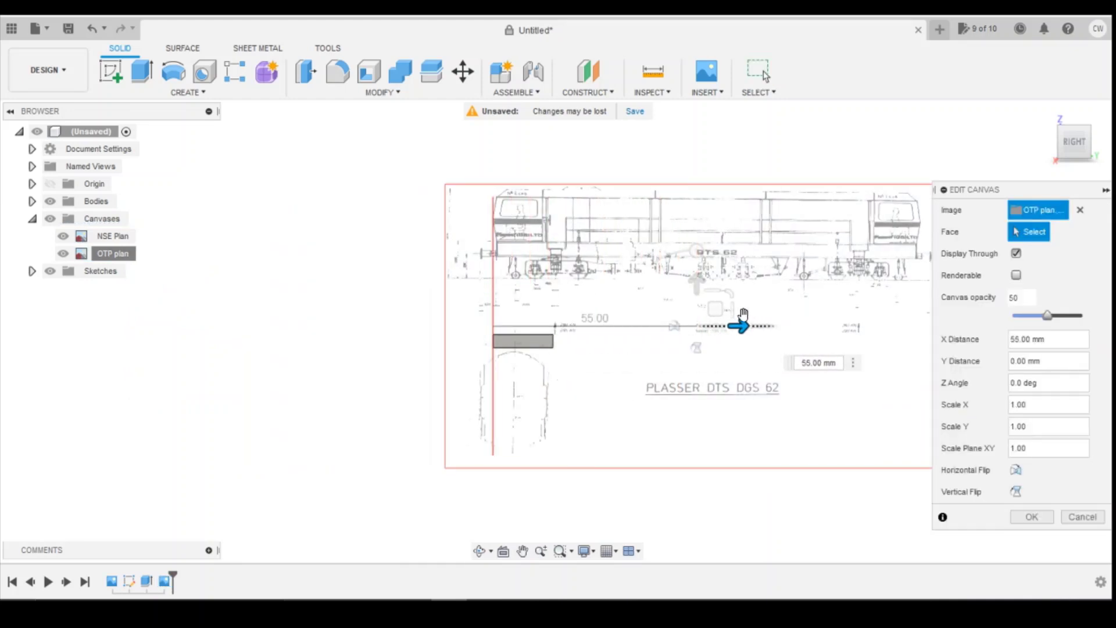
scroll(742, 315, "up", 3)
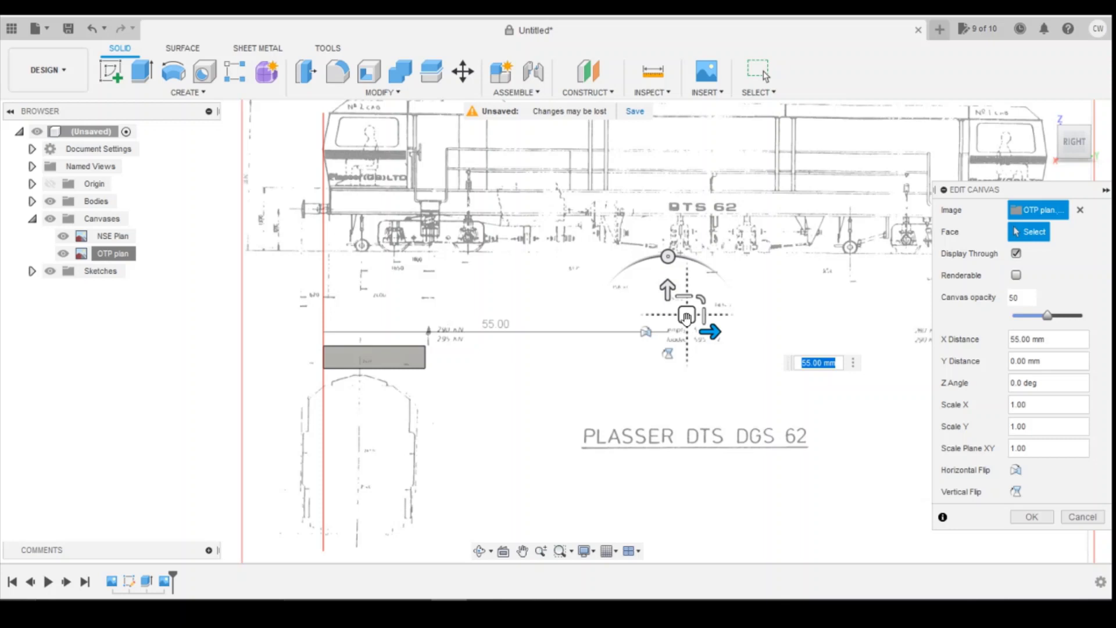
left_click_drag(687, 316, 703, 197)
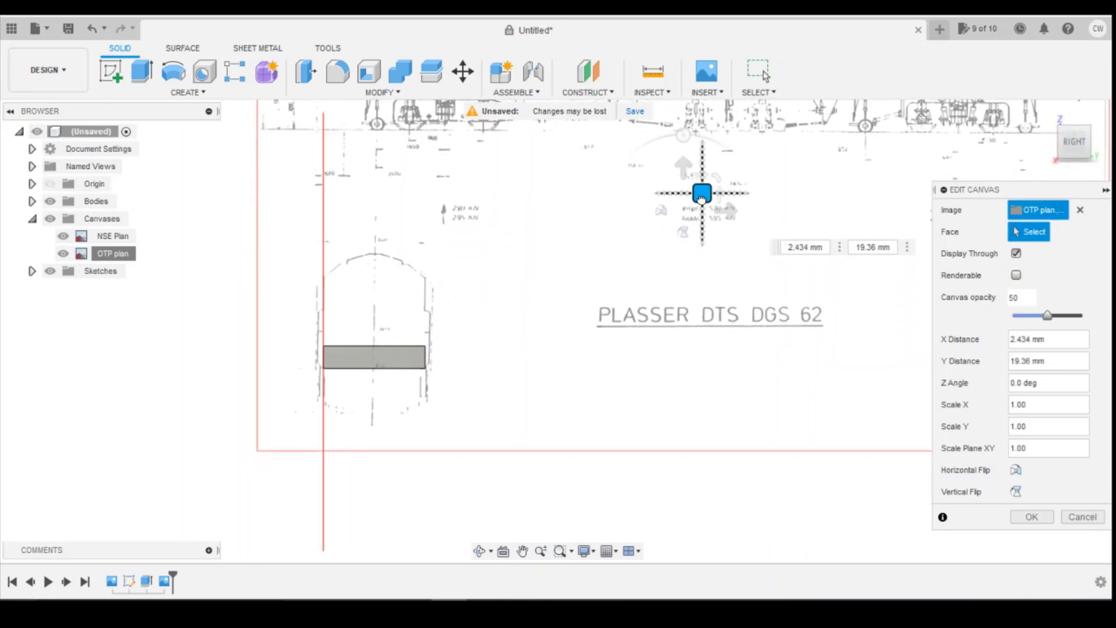
left_click_drag(702, 199, 701, 196)
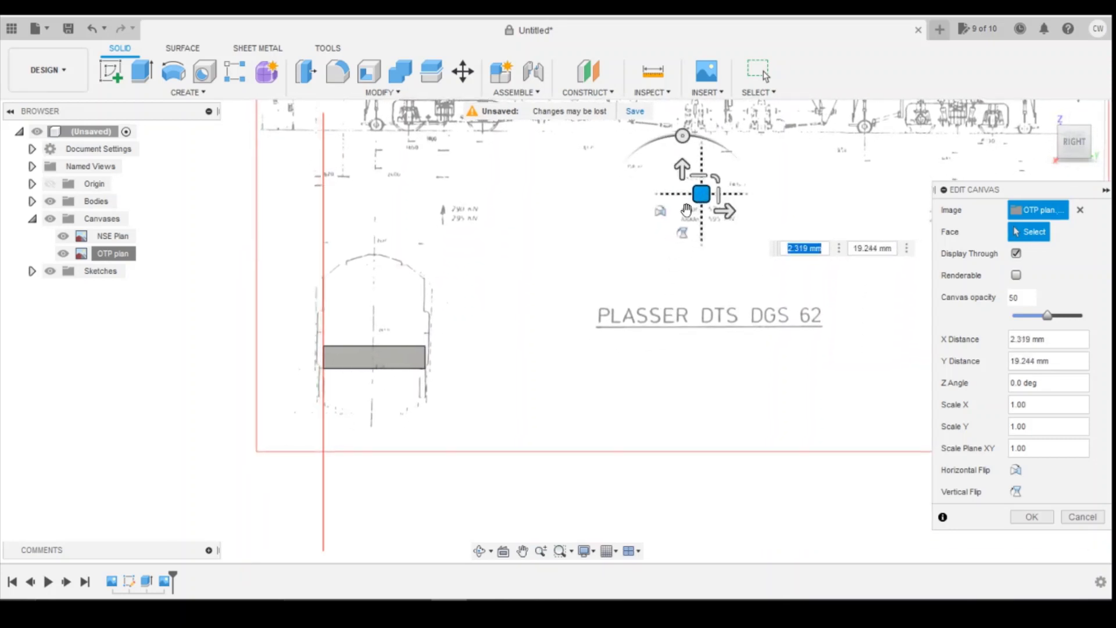
left_click_drag(682, 136, 682, 136)
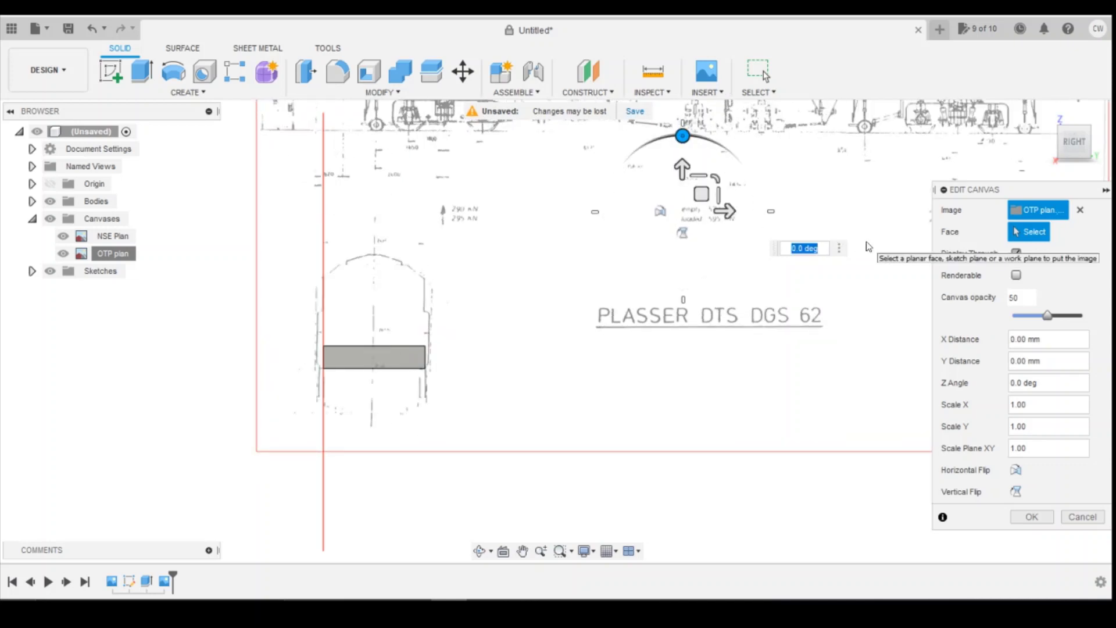
type("1")
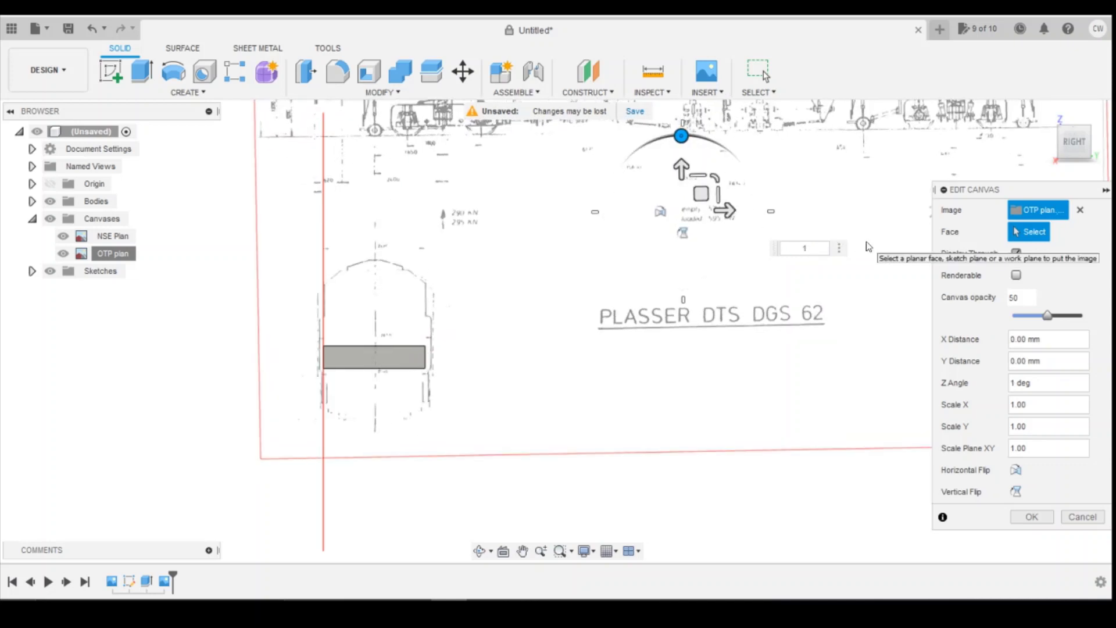
scroll(448, 458, "up", 3)
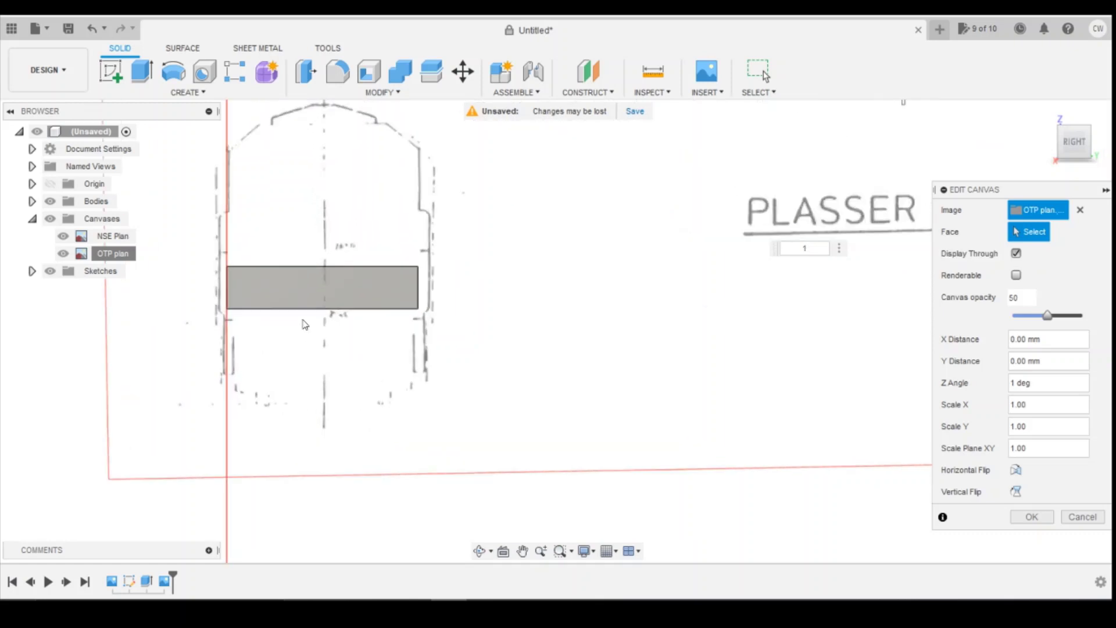
scroll(214, 192, "up", 2)
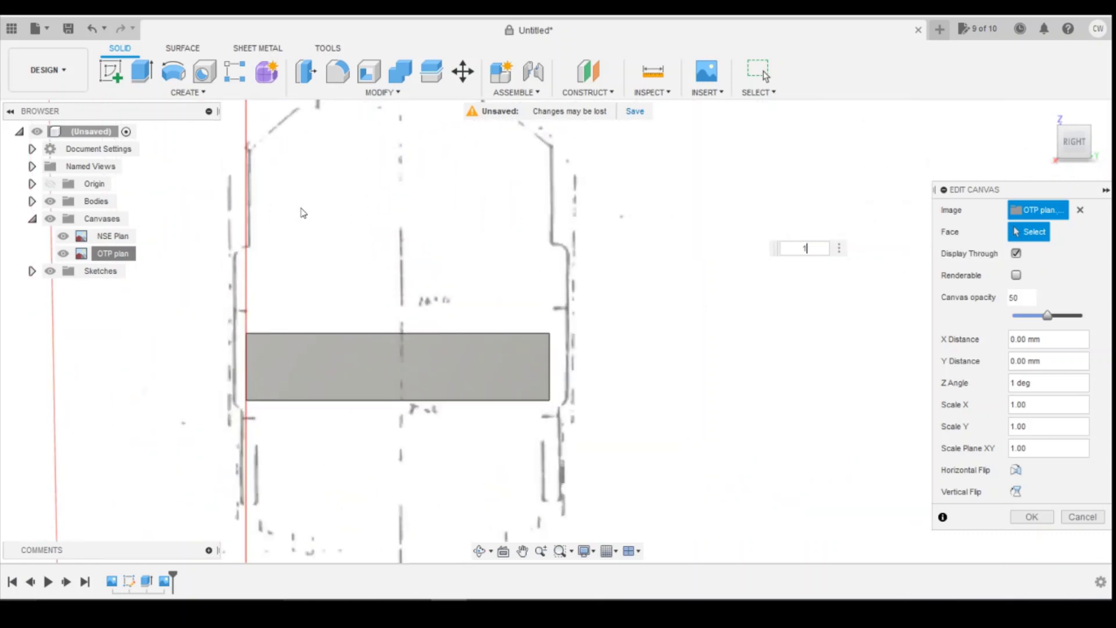
scroll(300, 214, "up", 1)
scroll(252, 192, "down", 1)
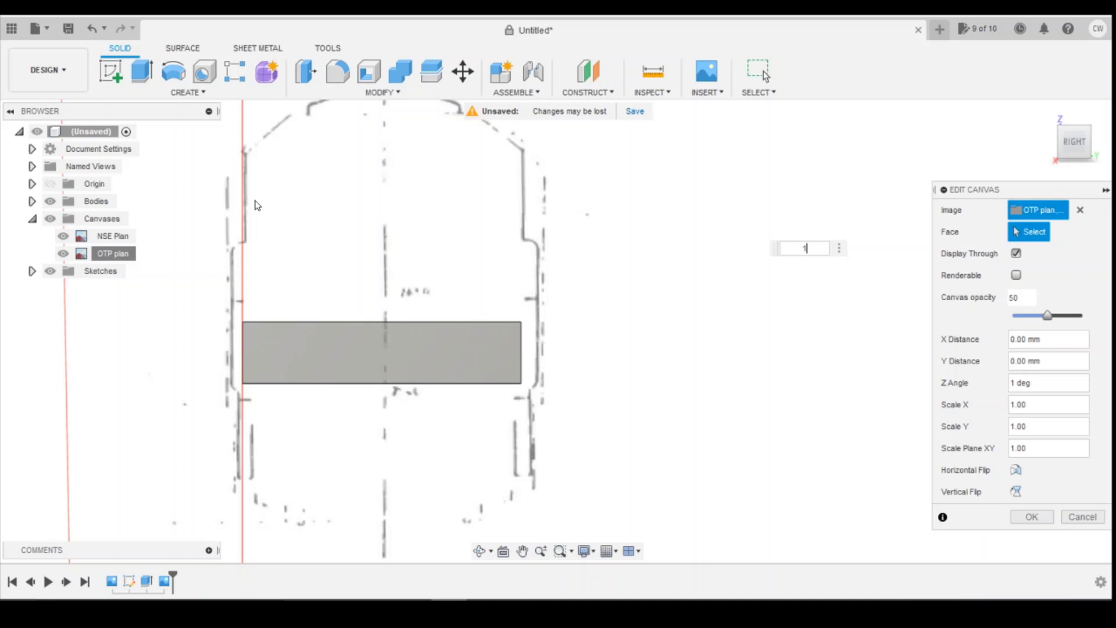
scroll(256, 199, "down", 1)
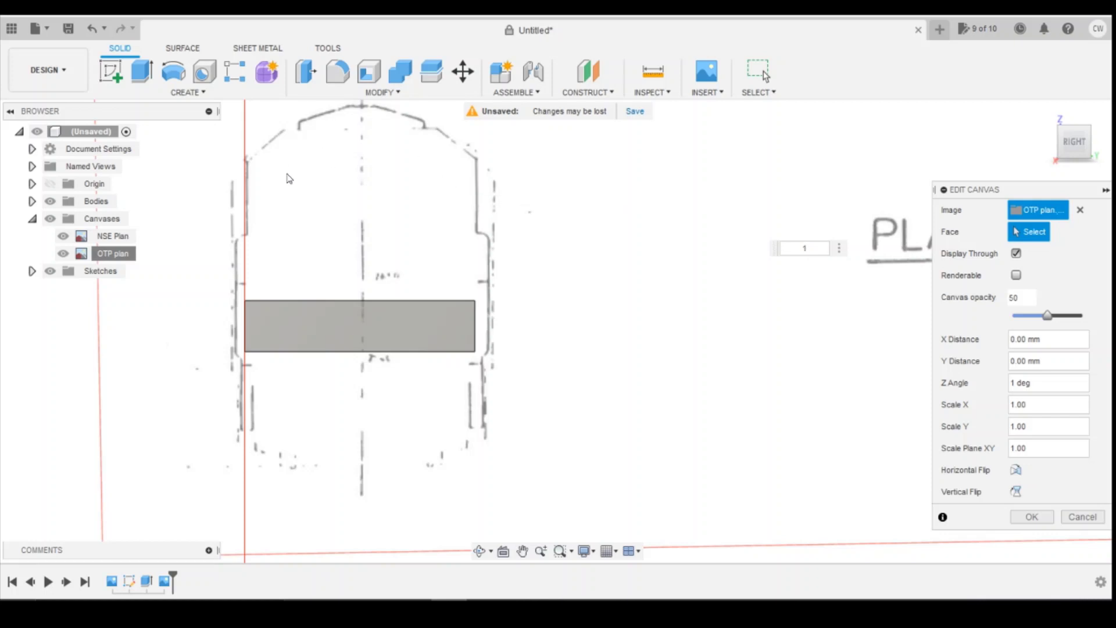
scroll(307, 181, "up", 1)
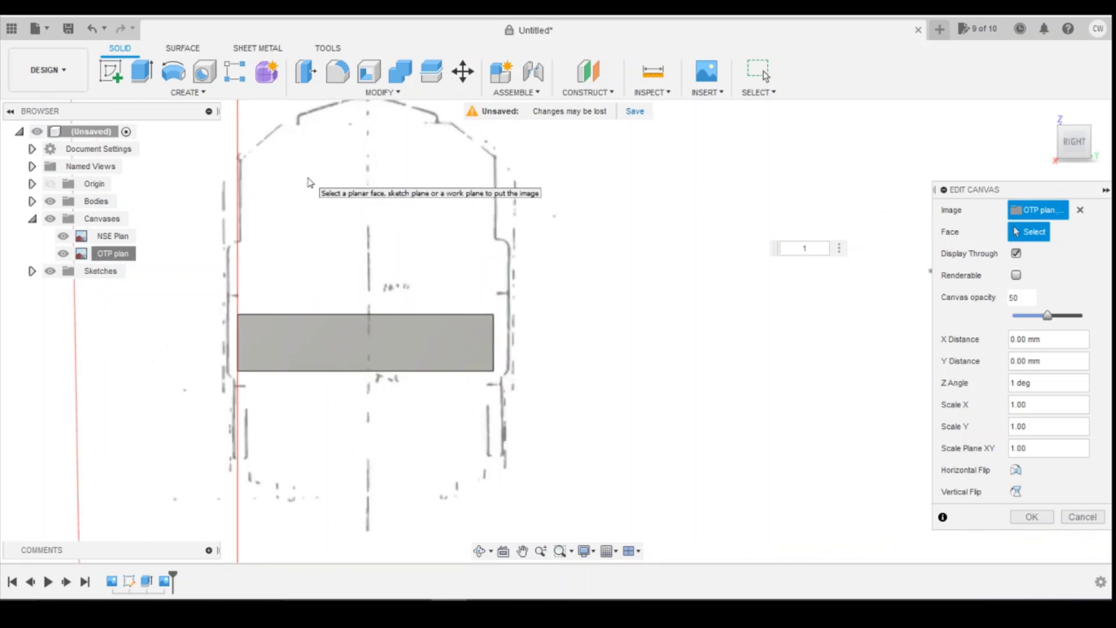
scroll(308, 182, "down", 2)
scroll(660, 259, "down", 1)
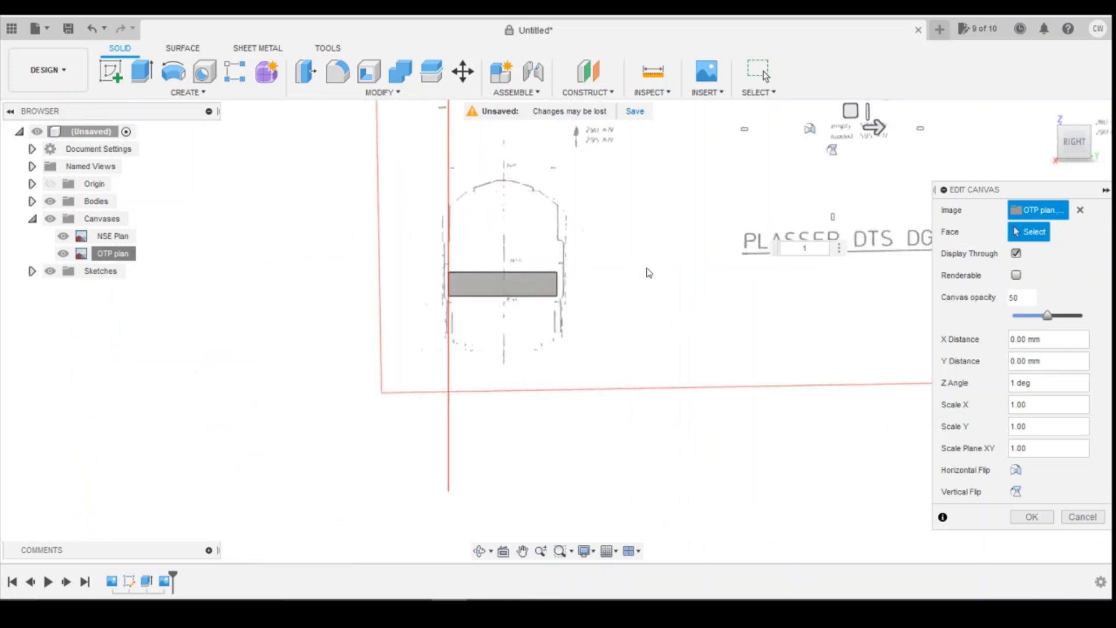
scroll(648, 272, "down", 1)
scroll(717, 339, "up", 2)
scroll(754, 155, "up", 1)
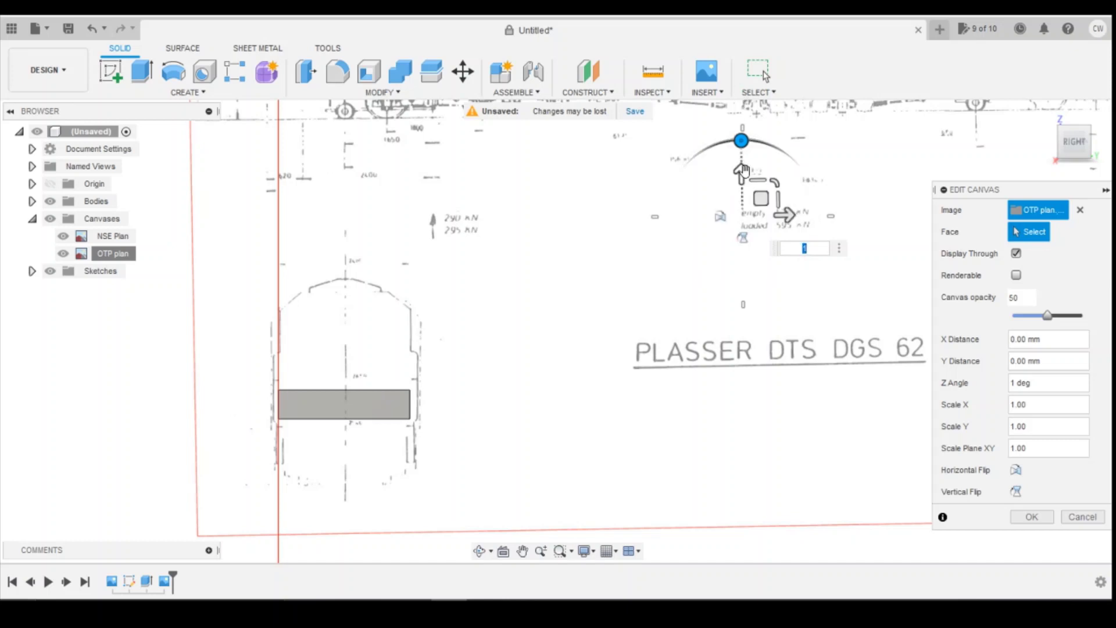
Raise the OTP plan canvas 4.00 mm, then orbit and check the cab alignment from the right.
mouse_move(743, 176)
left_mouse_down()
mouse_move(740, 125)
mouse_move(743, 142)
left_mouse_up()
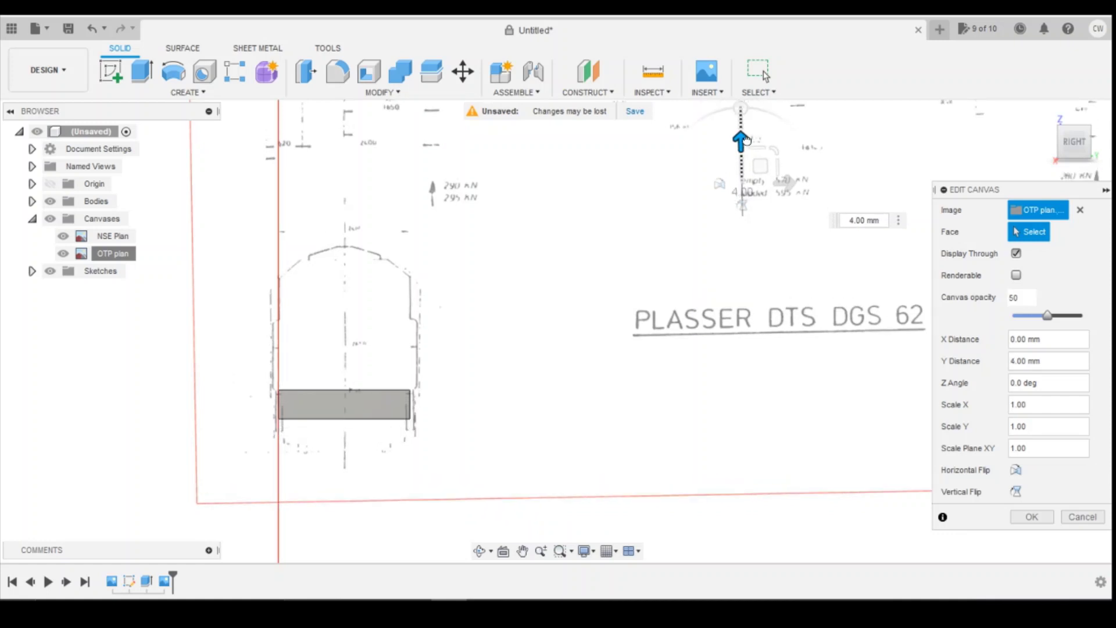
scroll(288, 391, "up", 3)
scroll(289, 395, "up", 2)
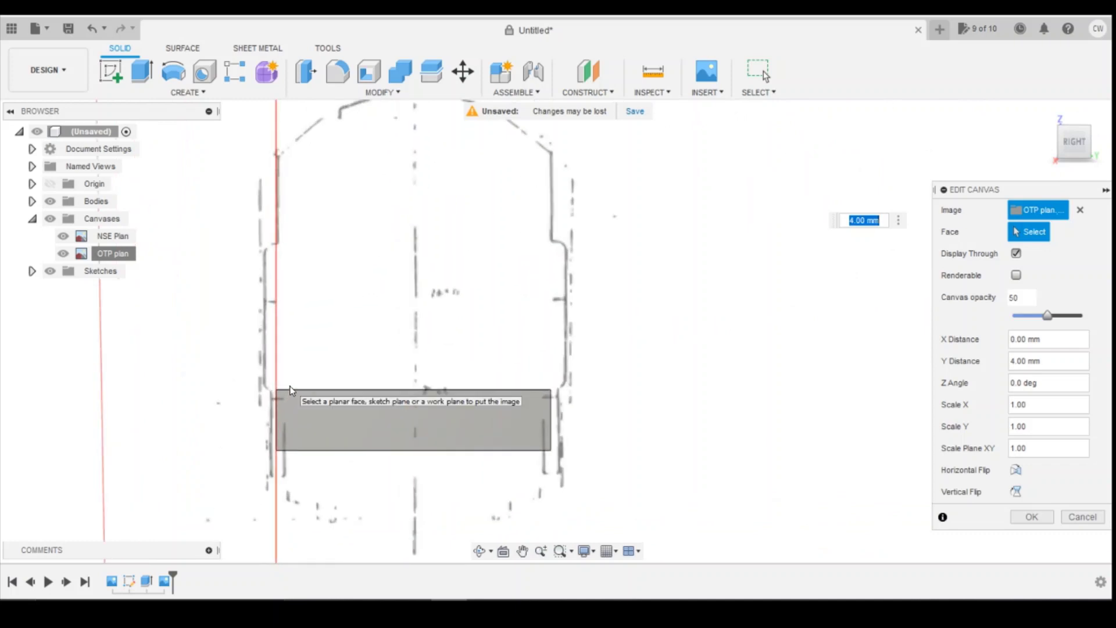
scroll(289, 395, "down", 2)
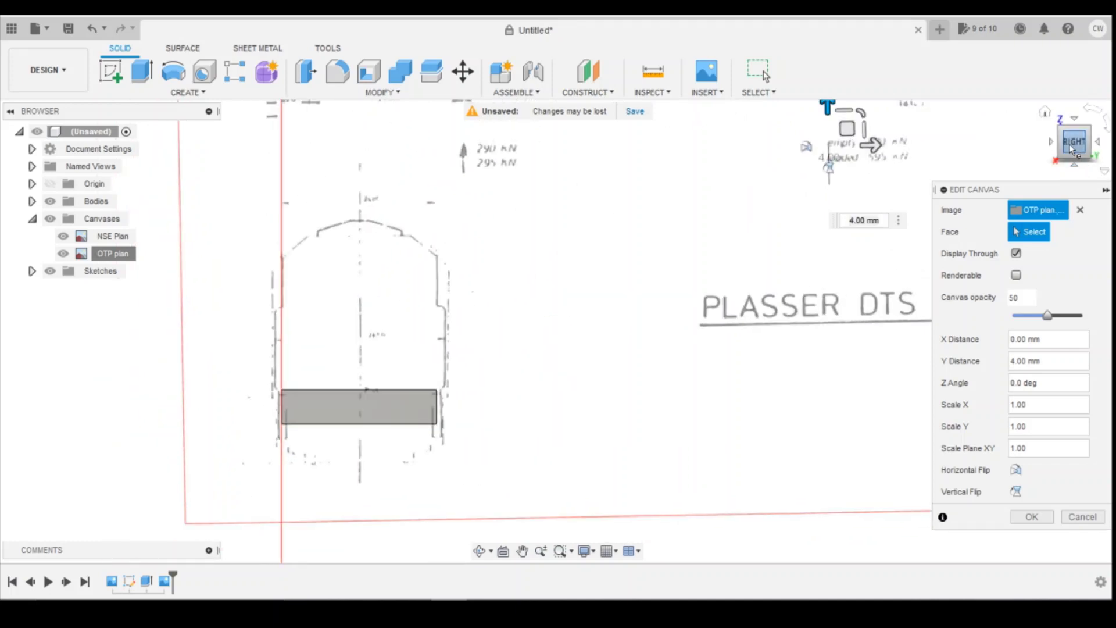
middle_click_drag(1069, 144, 1049, 144, "shift")
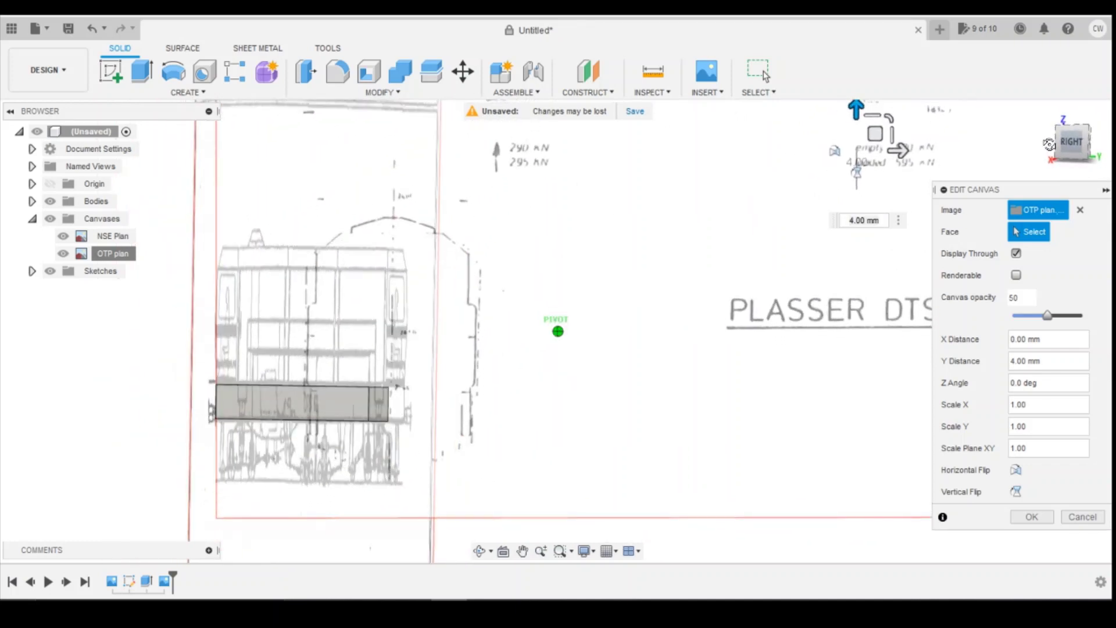
left_click(1070, 143)
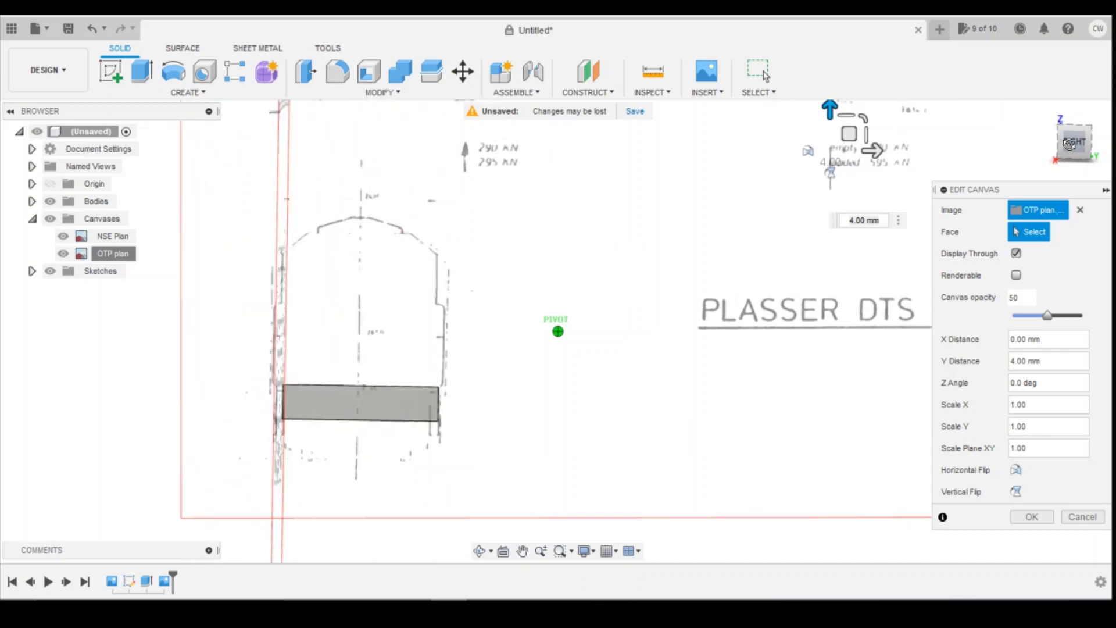
middle_click_drag(1065, 142, 1046, 143, "shift")
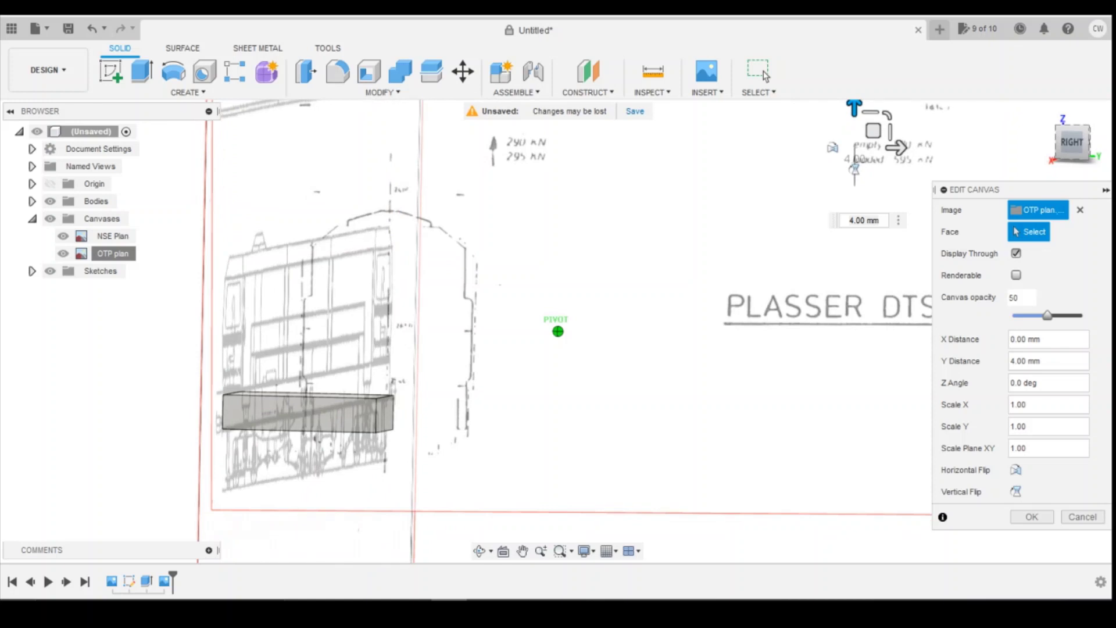
middle_click_drag(558, 332, 558, 331, "shift")
From the Back view, set the OTP plan canvas onto the block face and confirm the edit.
left_click(1085, 146)
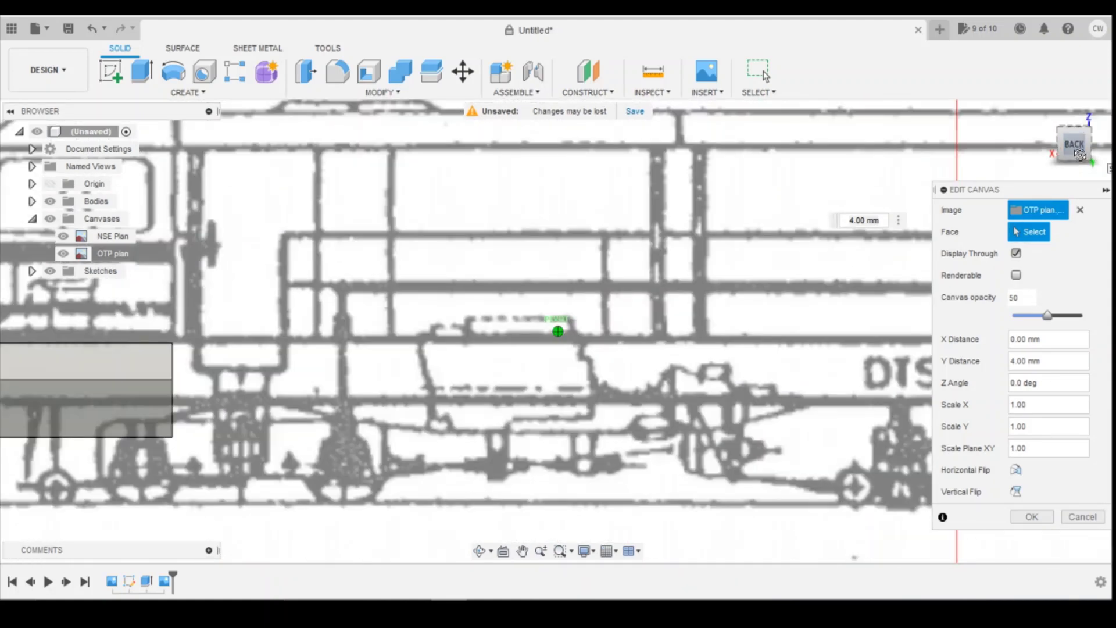
scroll(558, 410, "down", 3)
left_click(322, 372)
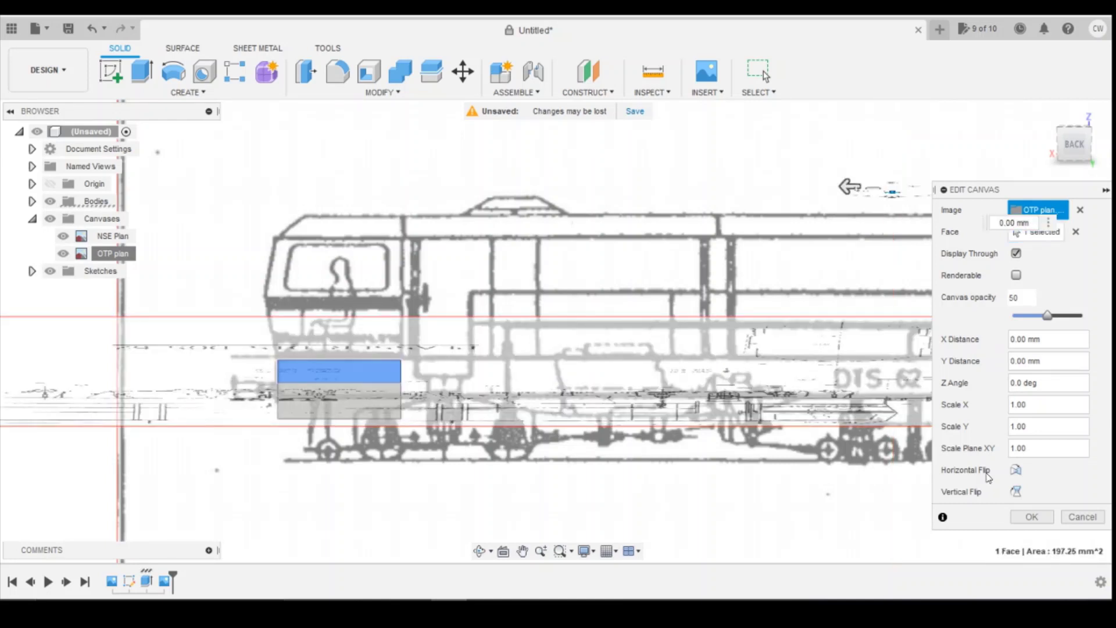
left_click(1088, 519)
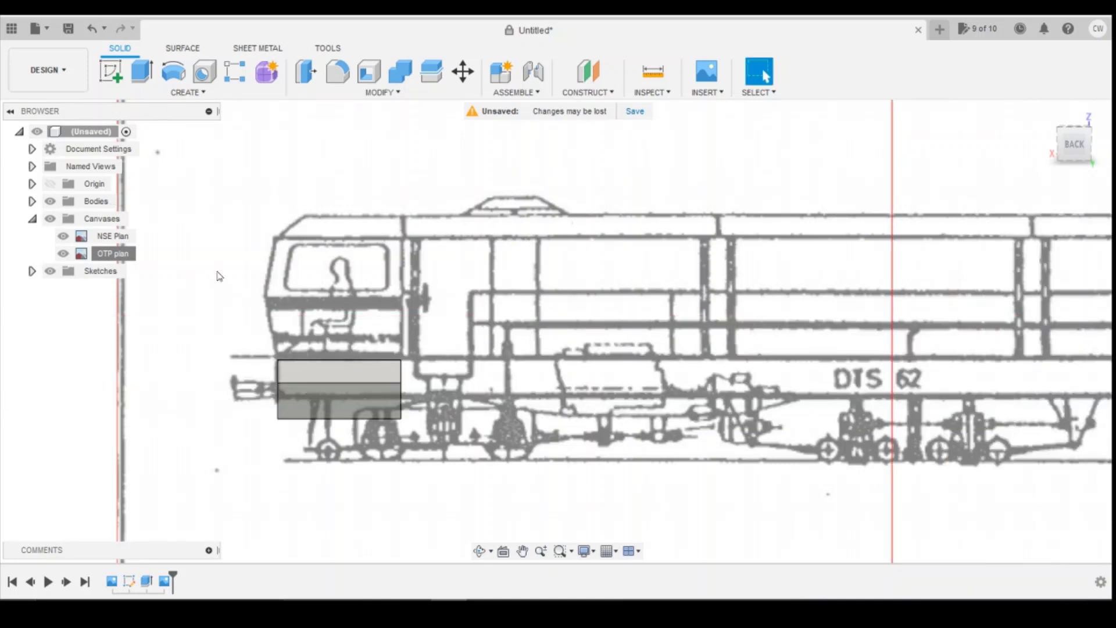
mouse_move(559, 320)
middle_mouse_down("shift")
mouse_move(909, 225)
mouse_move(886, 249)
middle_mouse_up("shift")
scroll(909, 225, "down", 5)
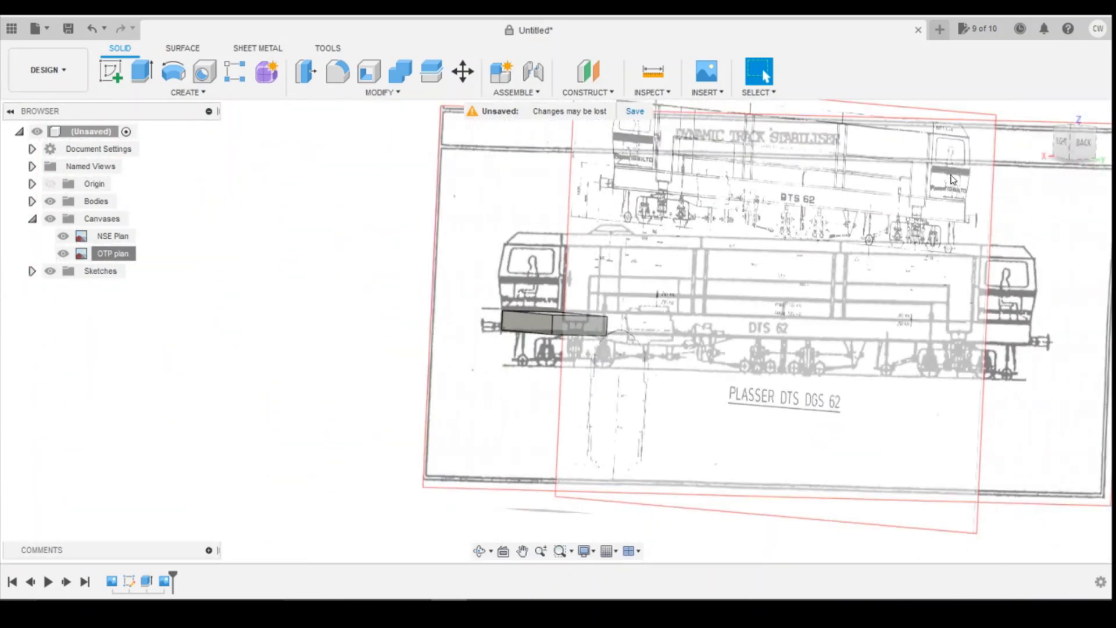
Extrude the grey box's top face 12.10 mm upward, joined to the block body.
middle_click_drag(558, 331, 543, 301, "shift")
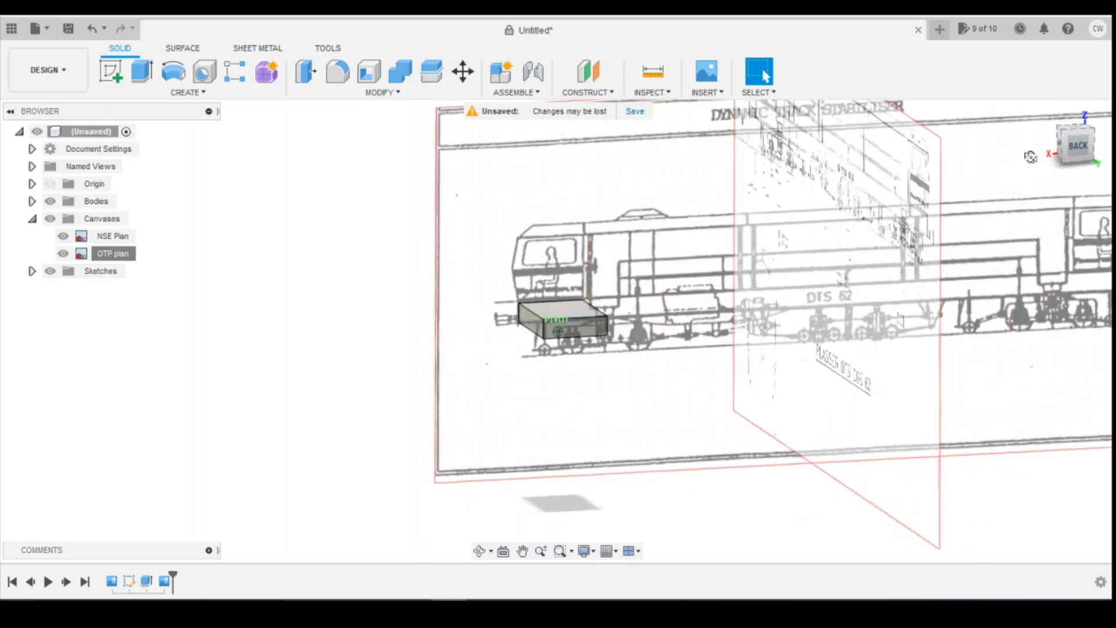
left_click(543, 302)
right_click(542, 301)
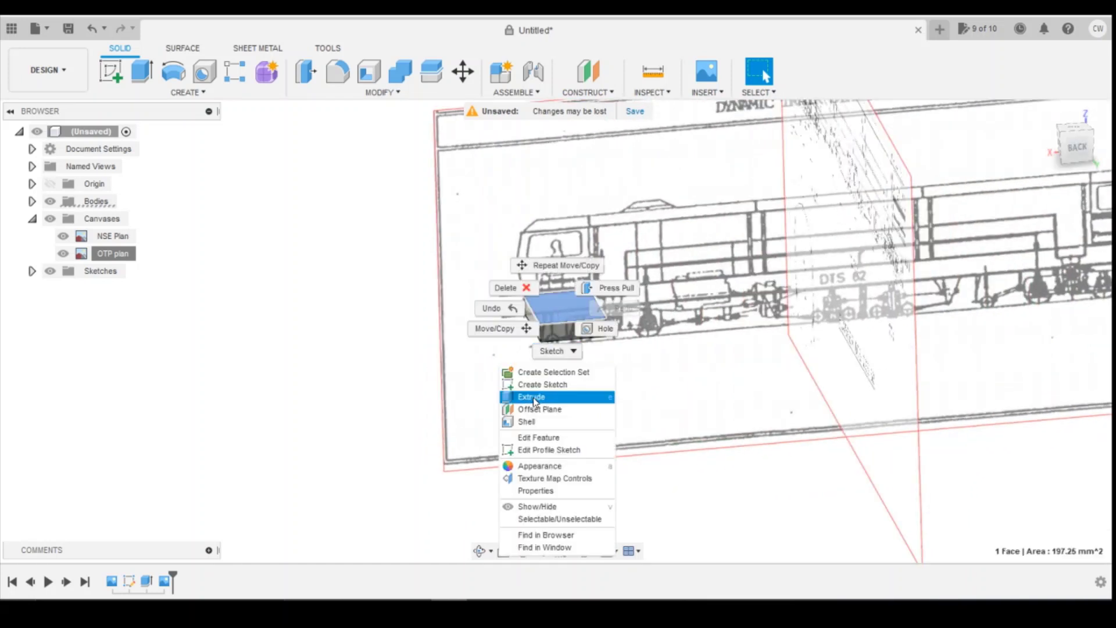
key("Escape")
key("e")
left_click(1077, 147)
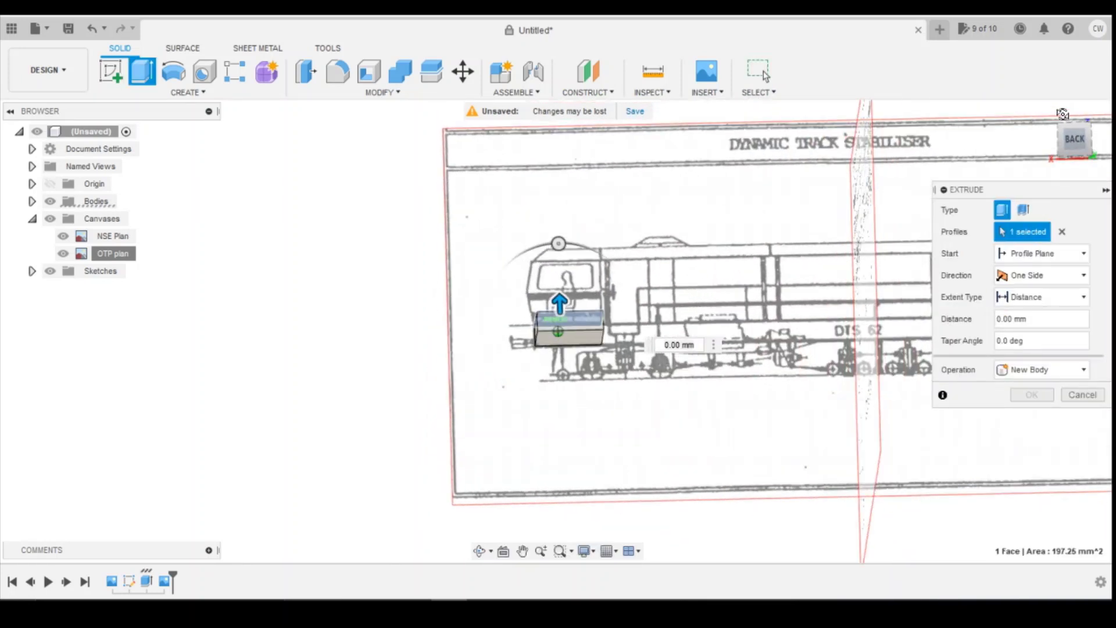
left_click(1074, 140)
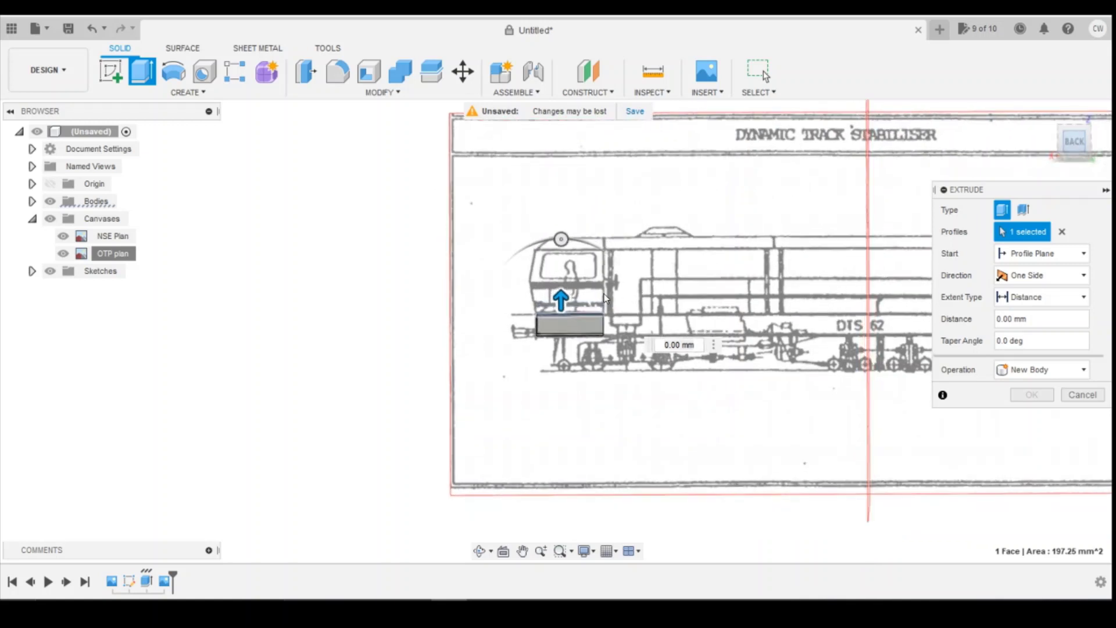
left_click_drag(562, 298, 574, 216)
scroll(563, 246, "up", 3)
scroll(563, 249, "up", 3)
scroll(563, 262, "up", 2)
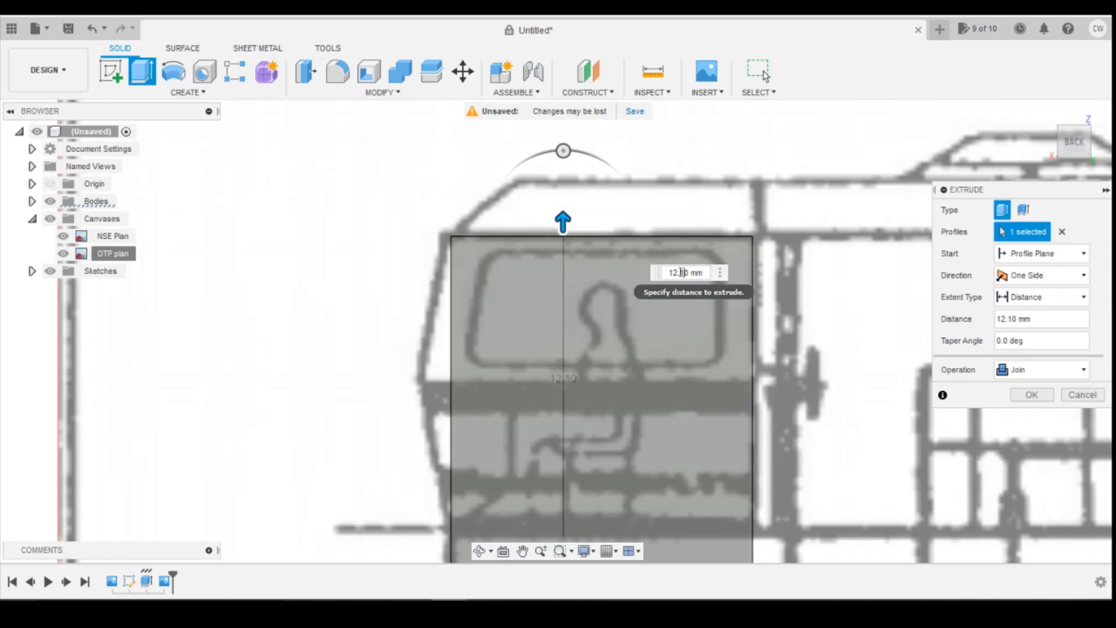
left_click(1031, 394)
scroll(1029, 397, "down", 3)
scroll(1028, 396, "down", 2)
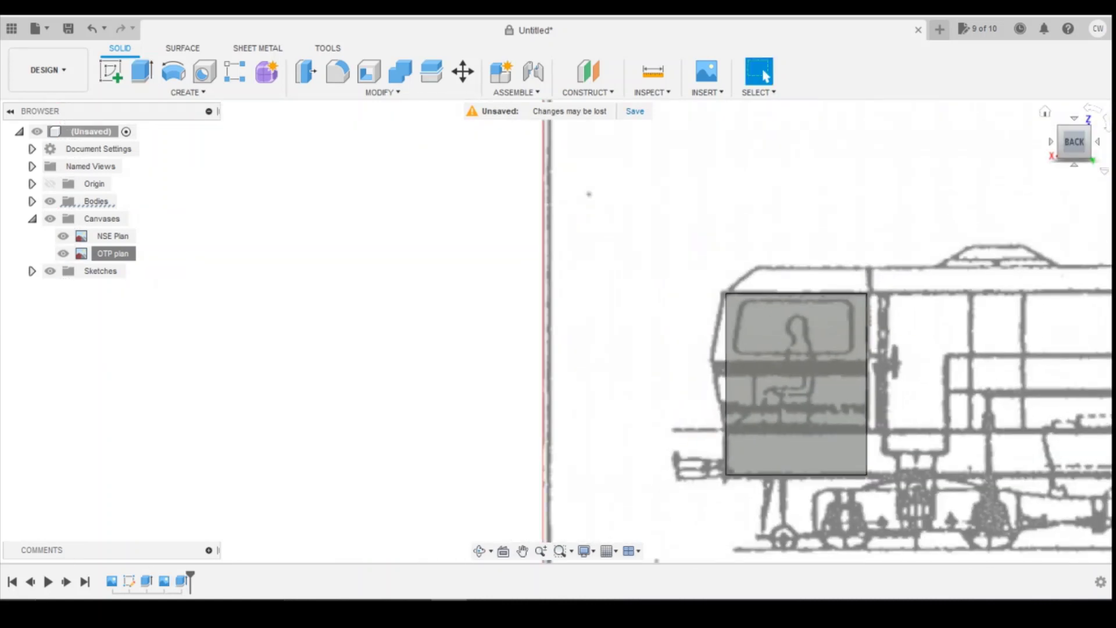
left_click_drag(1079, 142, 1073, 147)
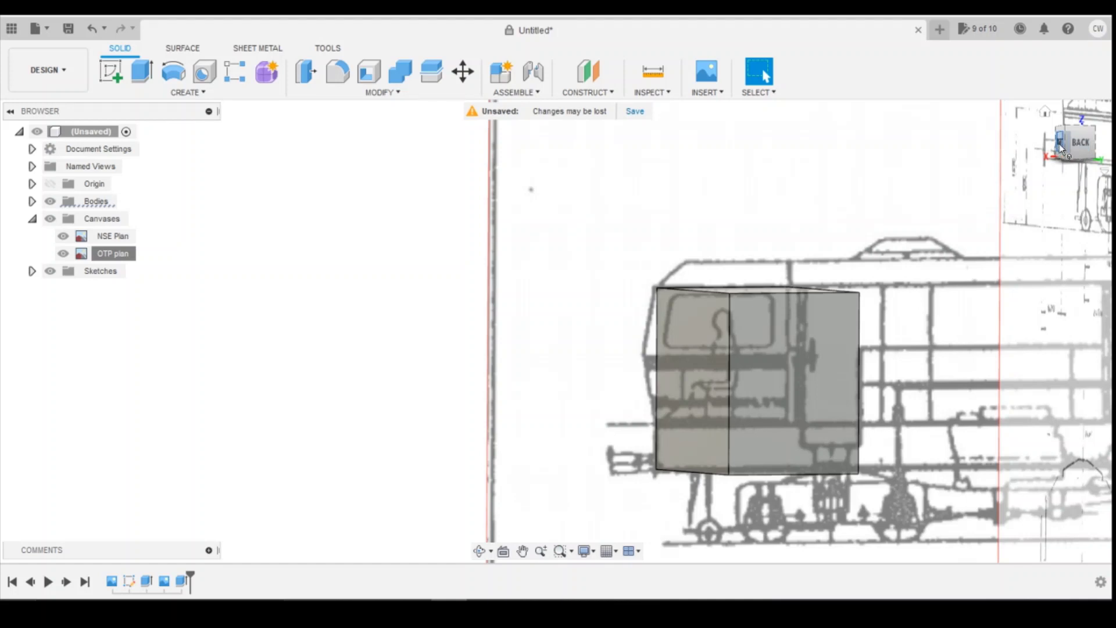
left_click(1060, 146)
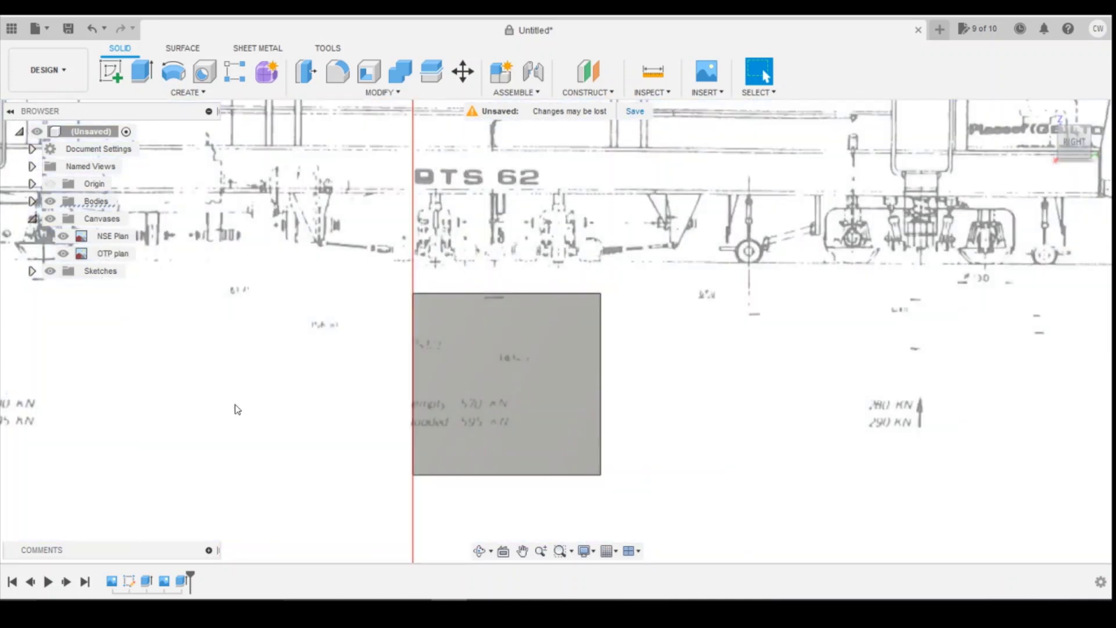
left_click(109, 252)
right_click(112, 254)
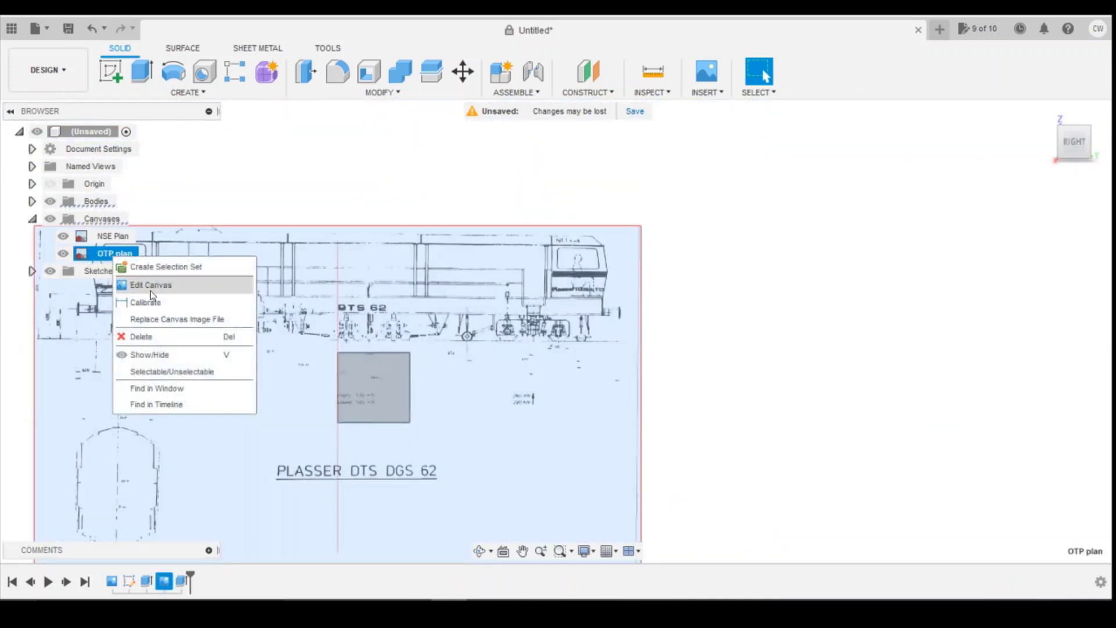
left_click(162, 286)
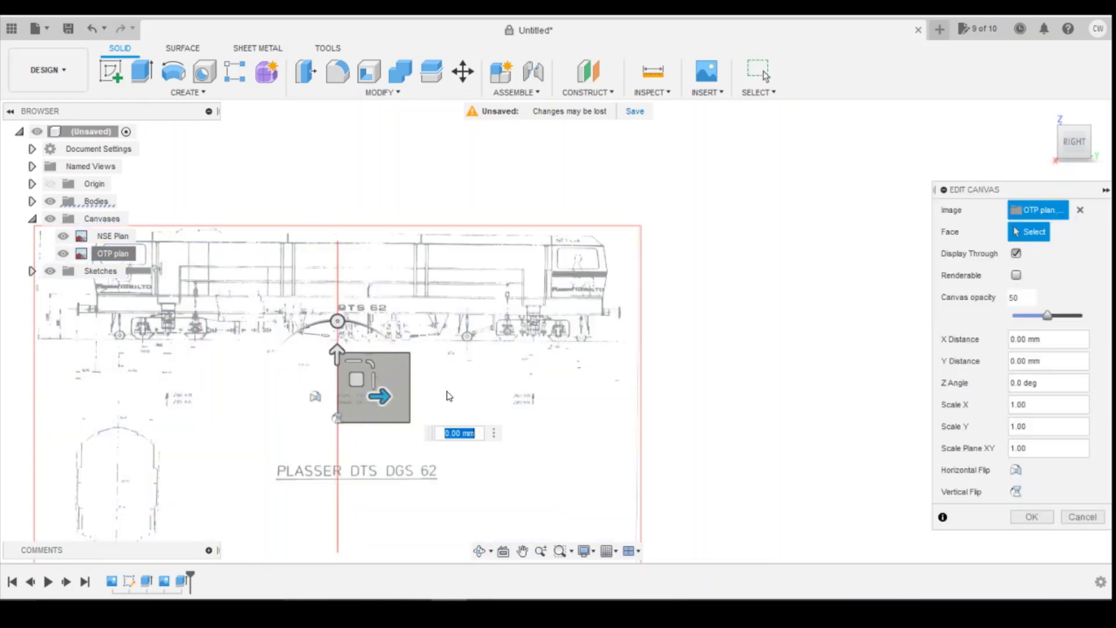
left_click_drag(365, 391, 610, 281)
scroll(453, 349, "up", 3)
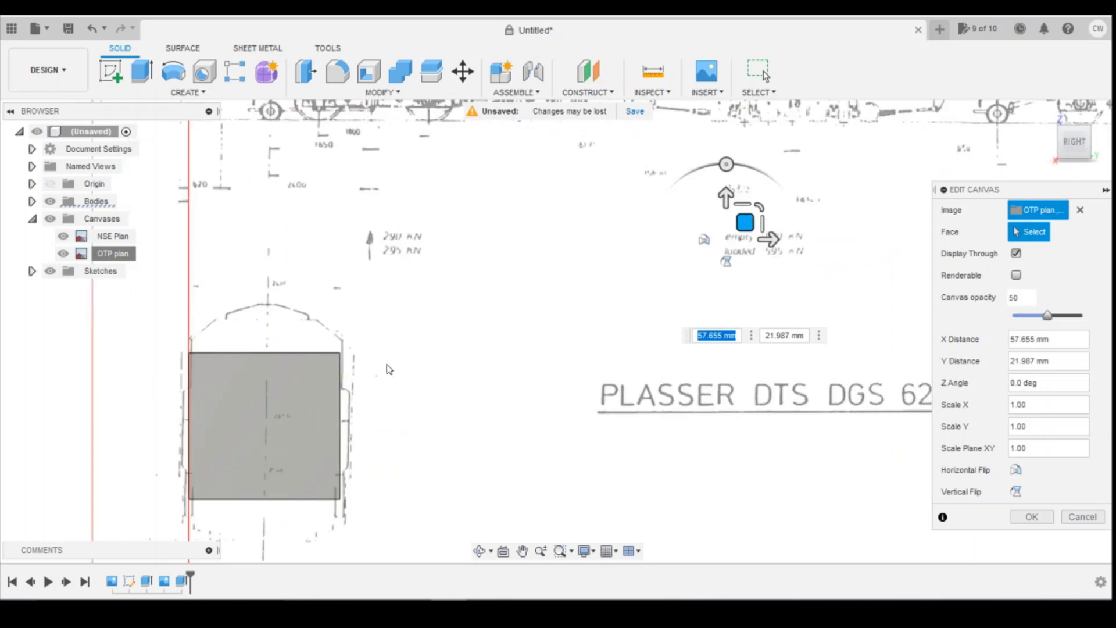
scroll(252, 354, "up", 3)
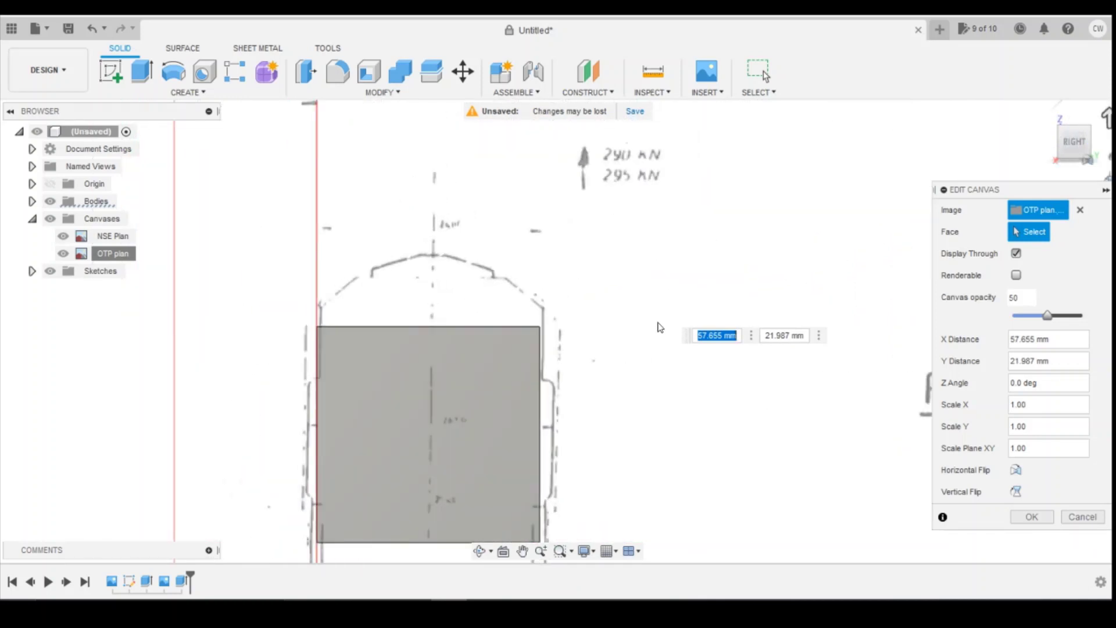
scroll(607, 345, "down", 2)
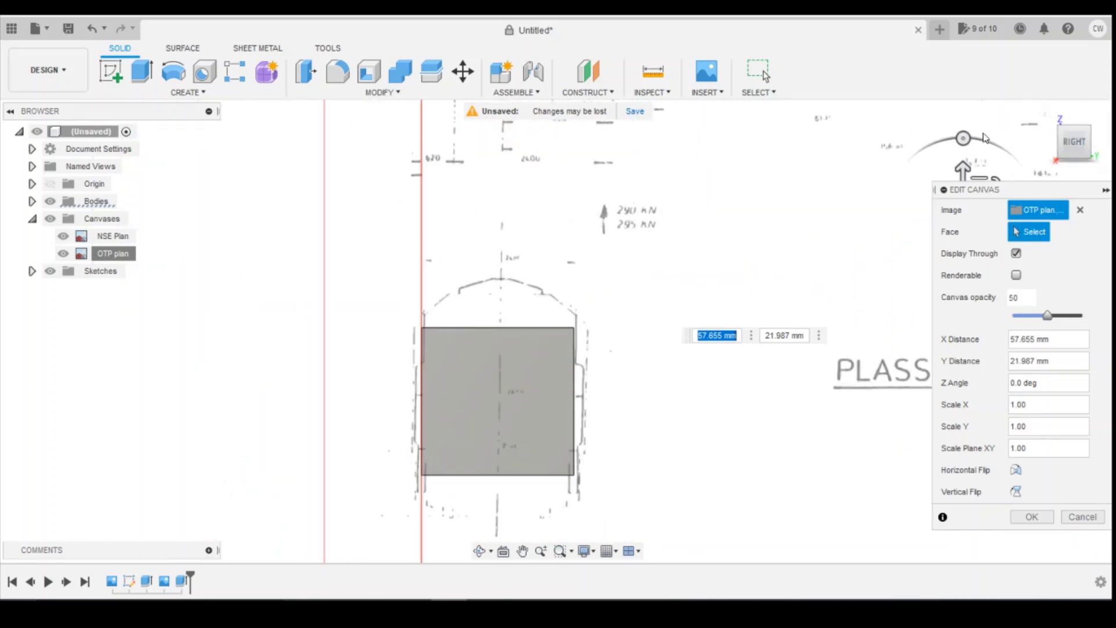
left_click(962, 140)
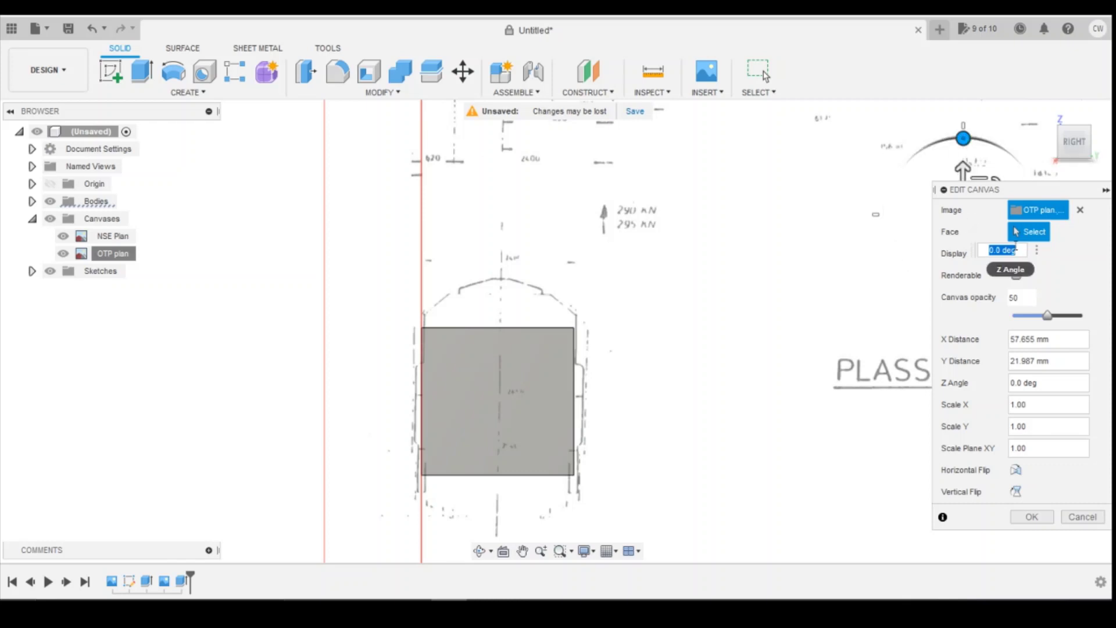
type("1")
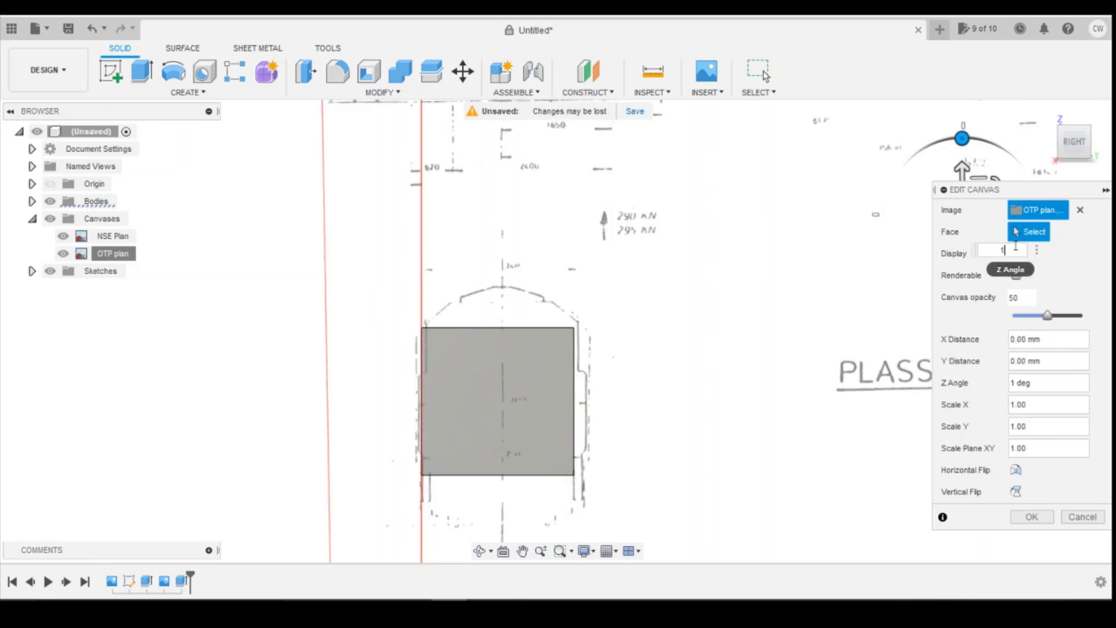
key("Return")
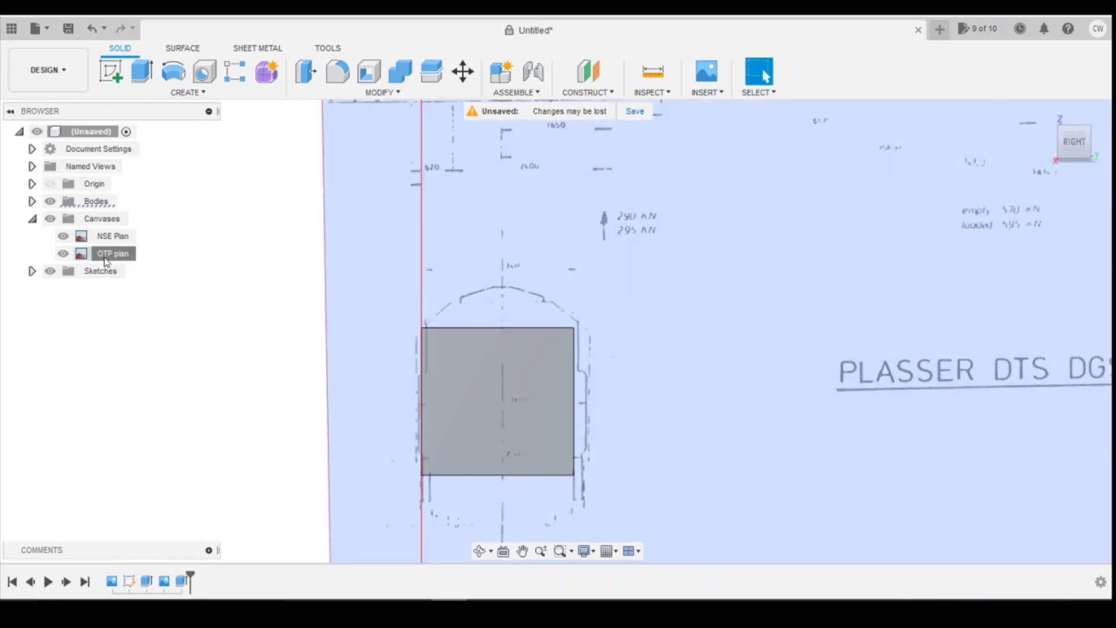
Nudge the OTP plan canvas in small moves to -0.49 mm so the end outline fits the box.
right_click(109, 260)
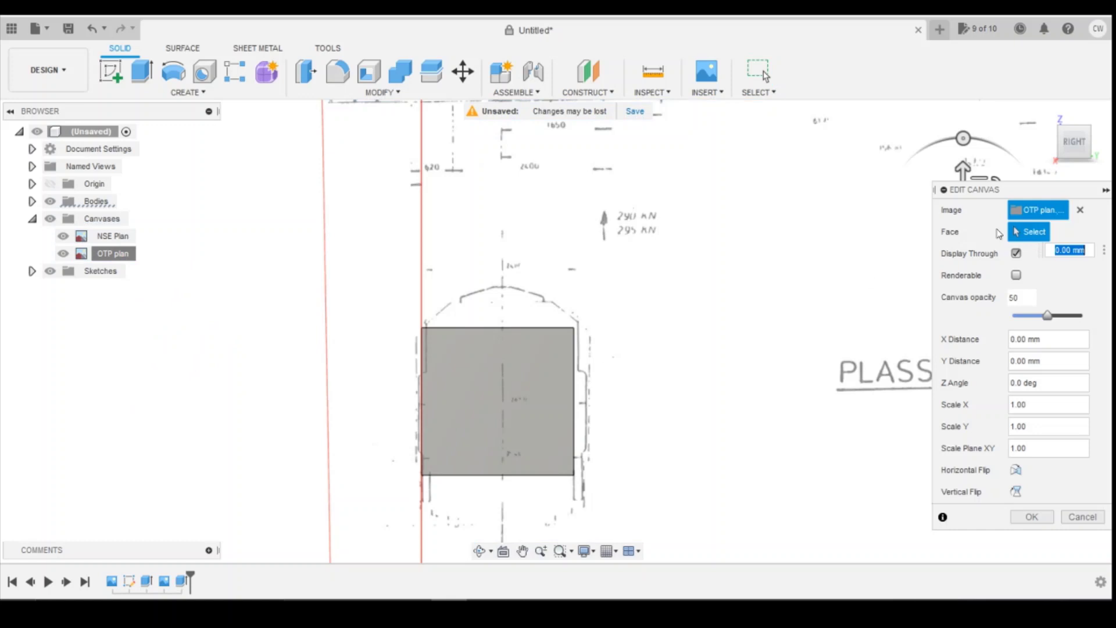
left_click_drag(914, 206, 889, 203)
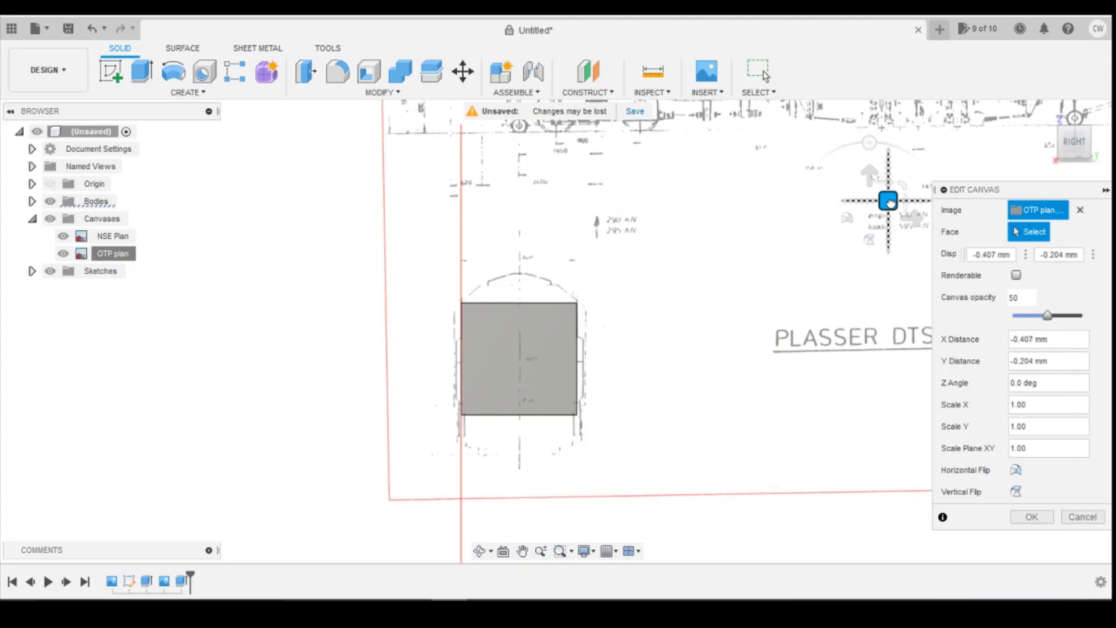
scroll(536, 319, "up", 3)
scroll(533, 315, "down", 1)
scroll(531, 312, "down", 1)
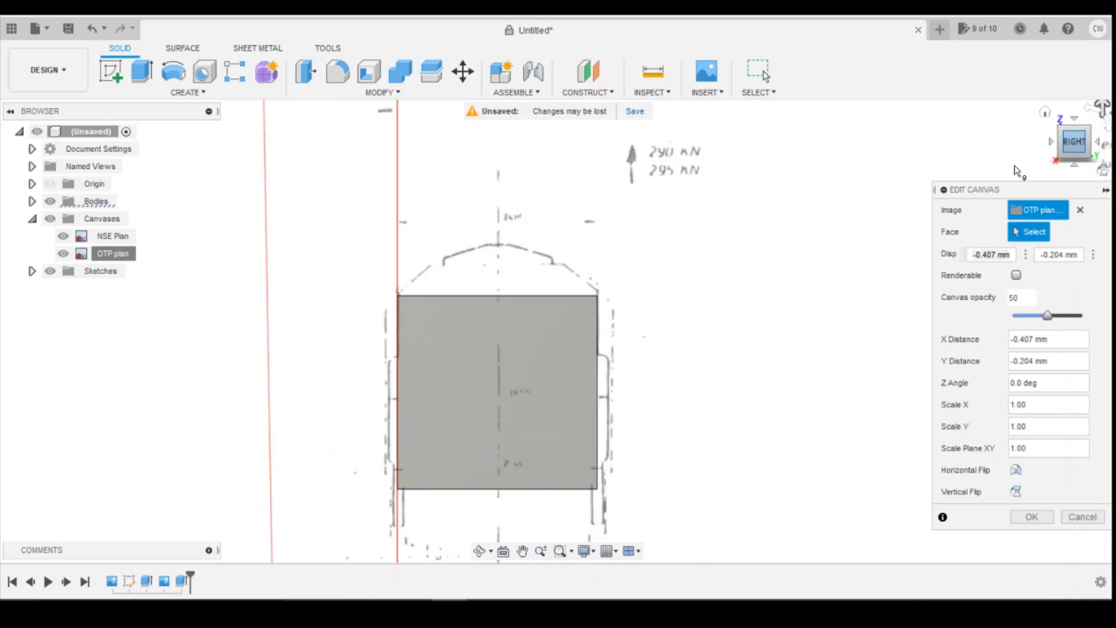
left_click(1075, 141)
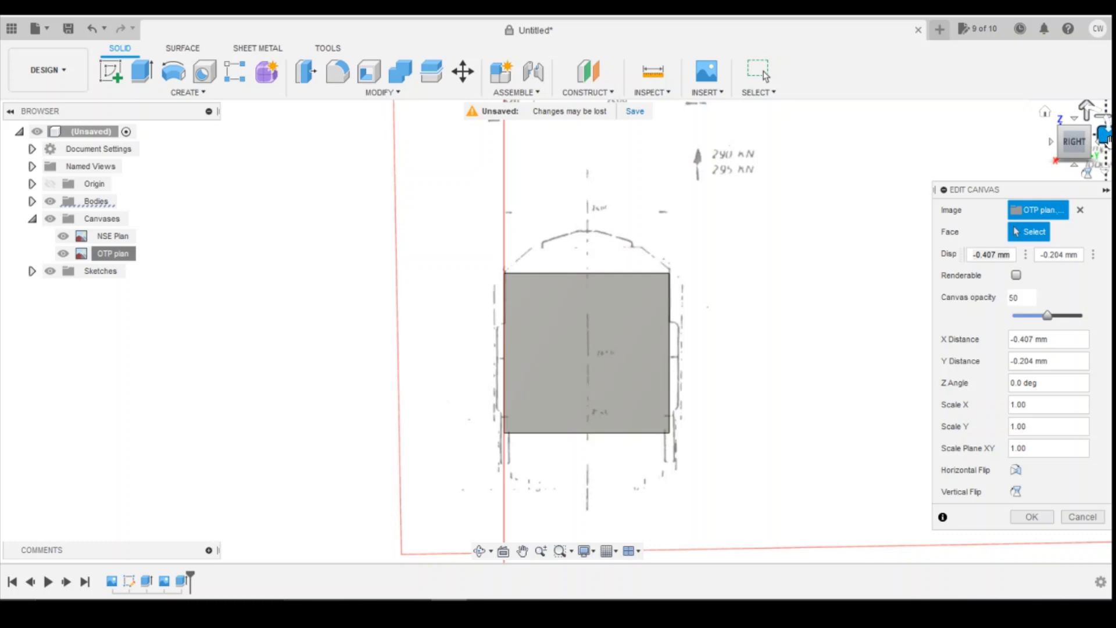
scroll(505, 296, "down", 3)
scroll(678, 248, "up", 4)
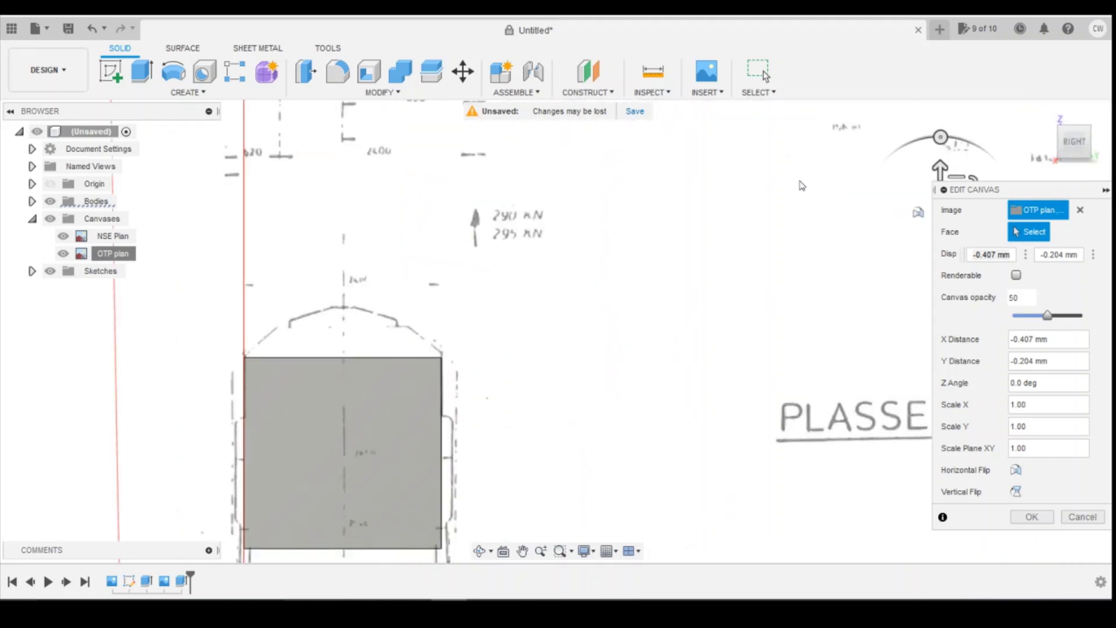
scroll(778, 224, "down", 2)
left_click_drag(901, 186, 901, 189)
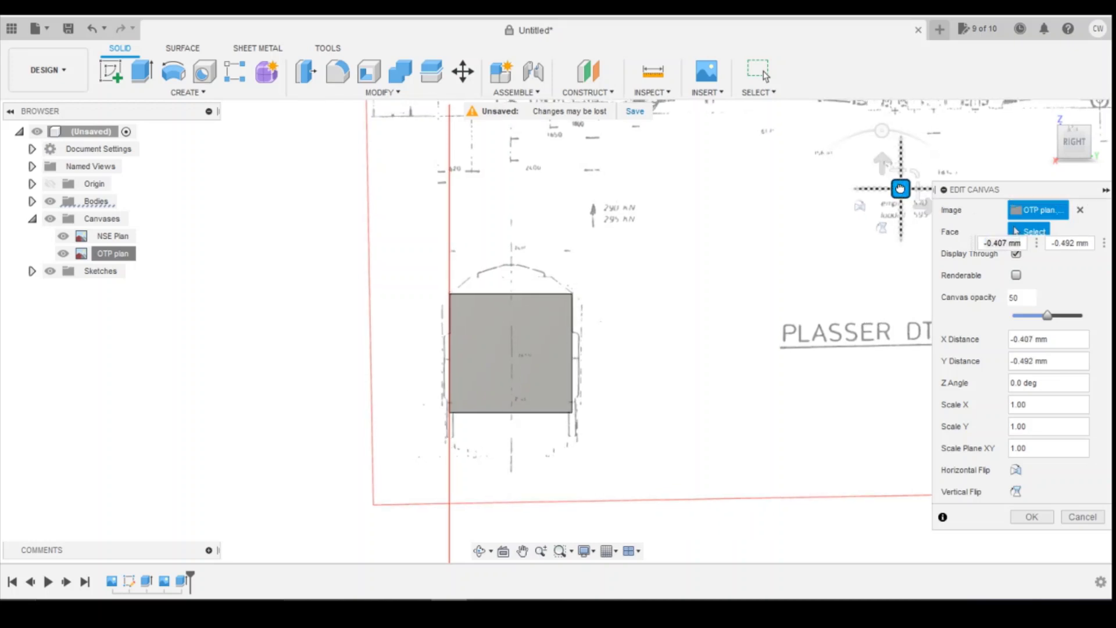
scroll(515, 297, "up", 1)
scroll(523, 293, "up", 2)
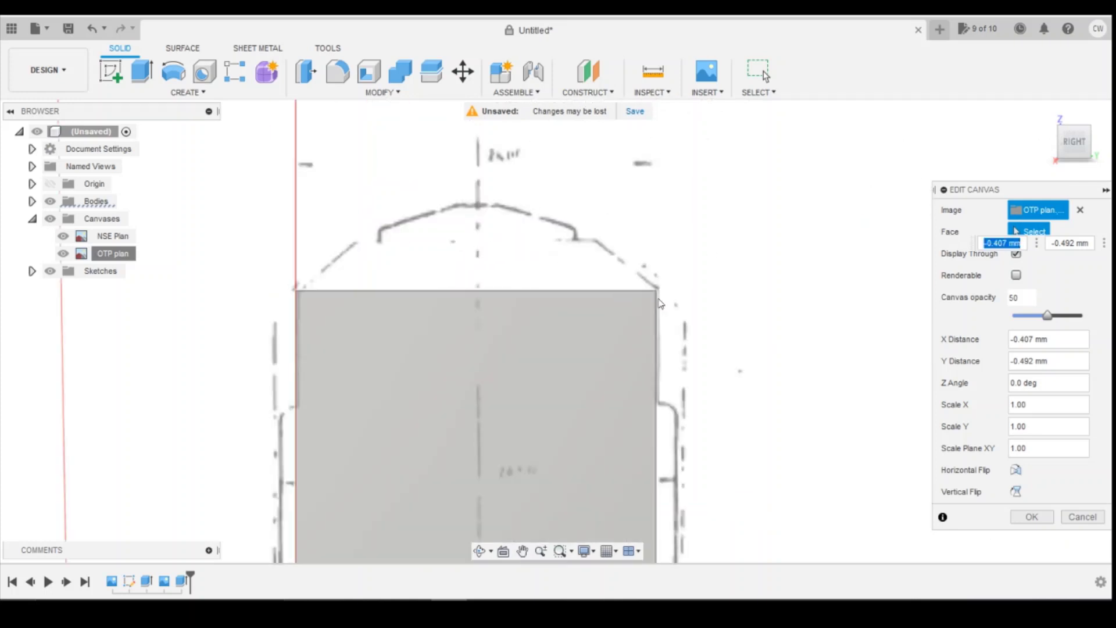
scroll(529, 292, "up", 2)
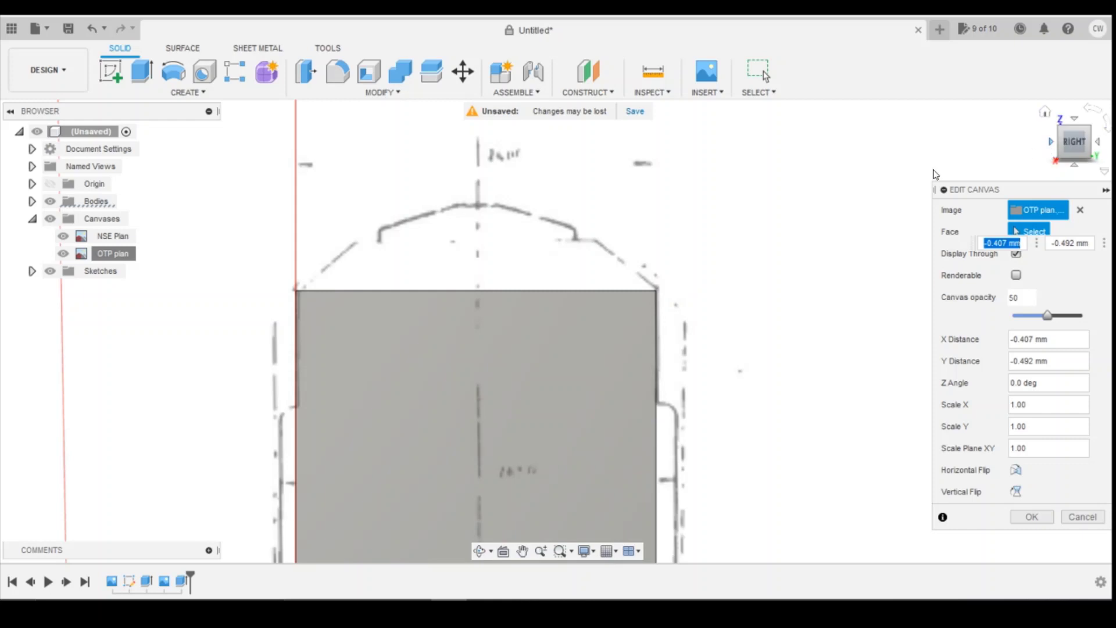
scroll(667, 279, "down", 2)
scroll(627, 255, "down", 2)
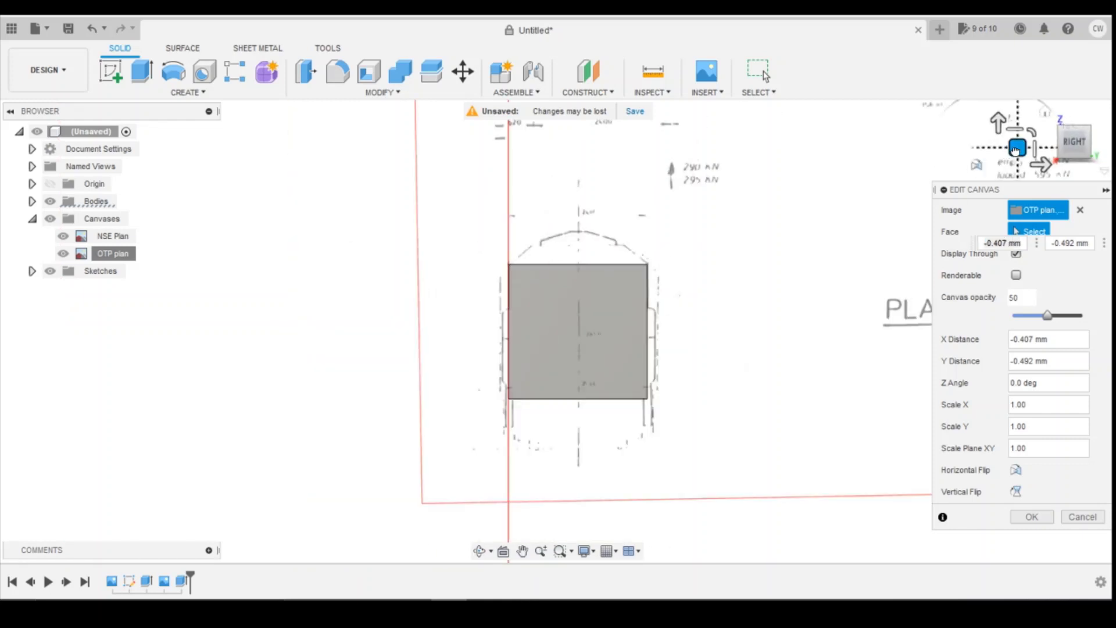
left_click_drag(1014, 149, 1016, 151)
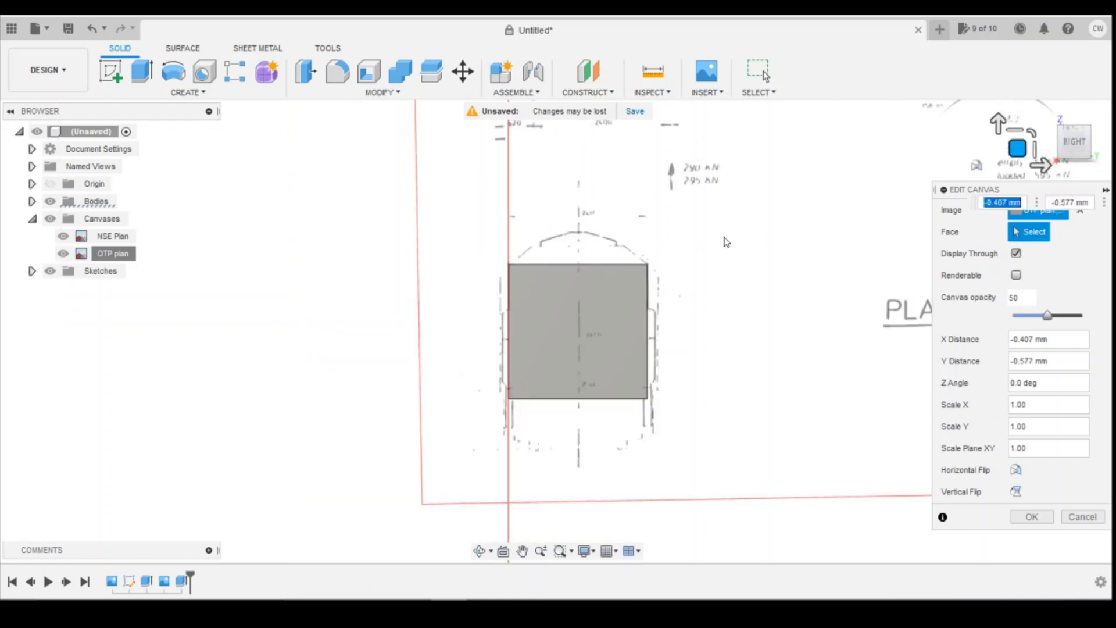
scroll(667, 256, "up", 2)
scroll(666, 256, "up", 2)
scroll(552, 305, "down", 1)
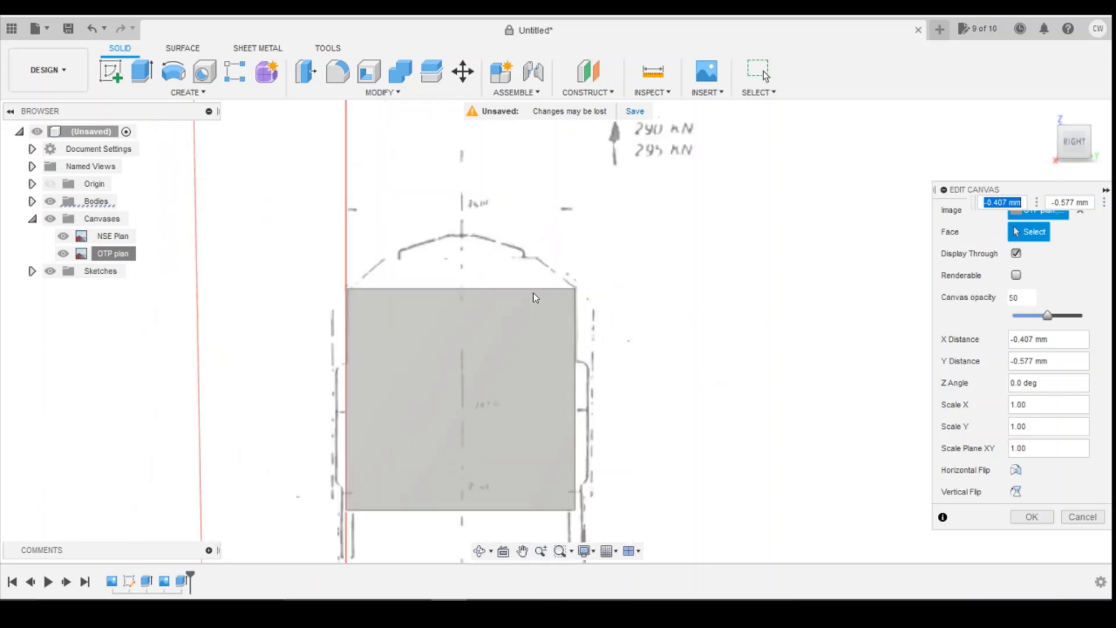
scroll(532, 292, "down", 2)
left_click(1007, 150)
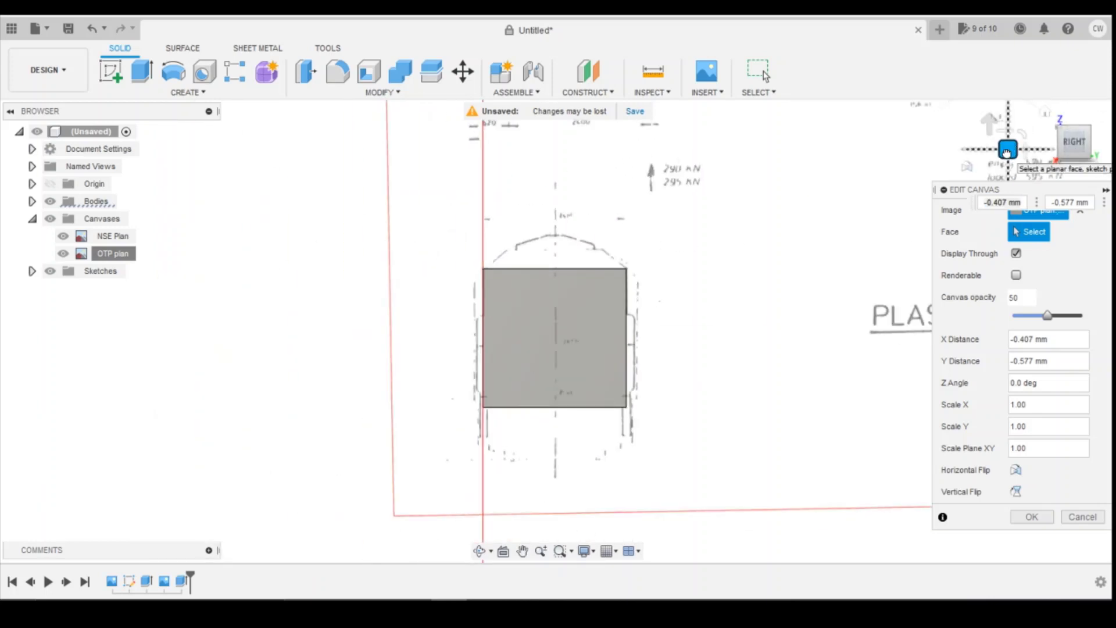
left_click_drag(1007, 151, 1008, 150)
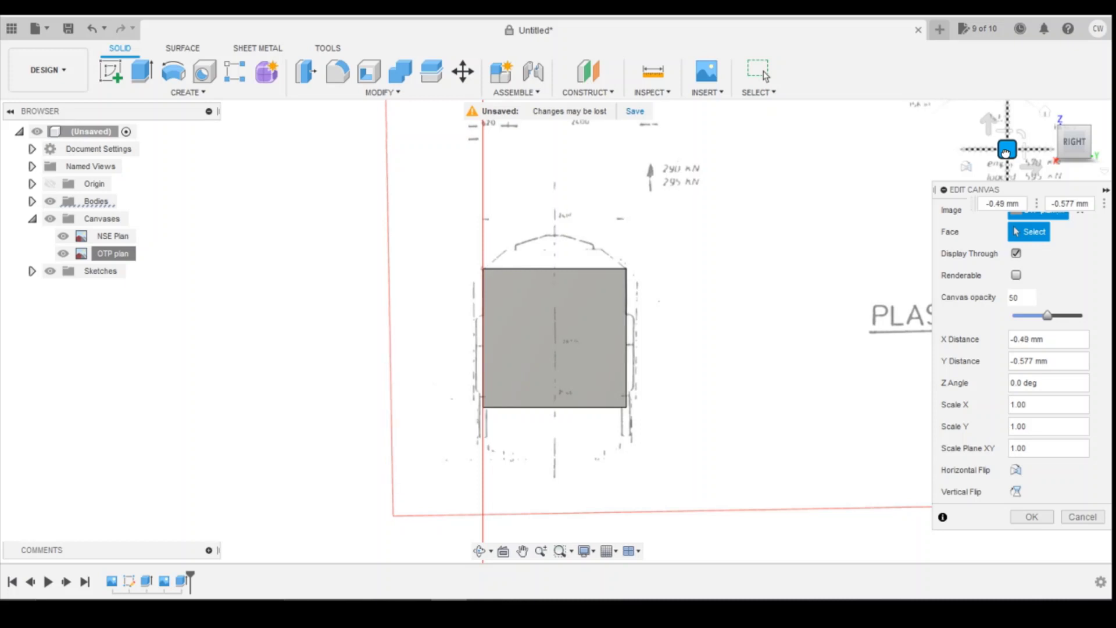
scroll(513, 298, "up", 3)
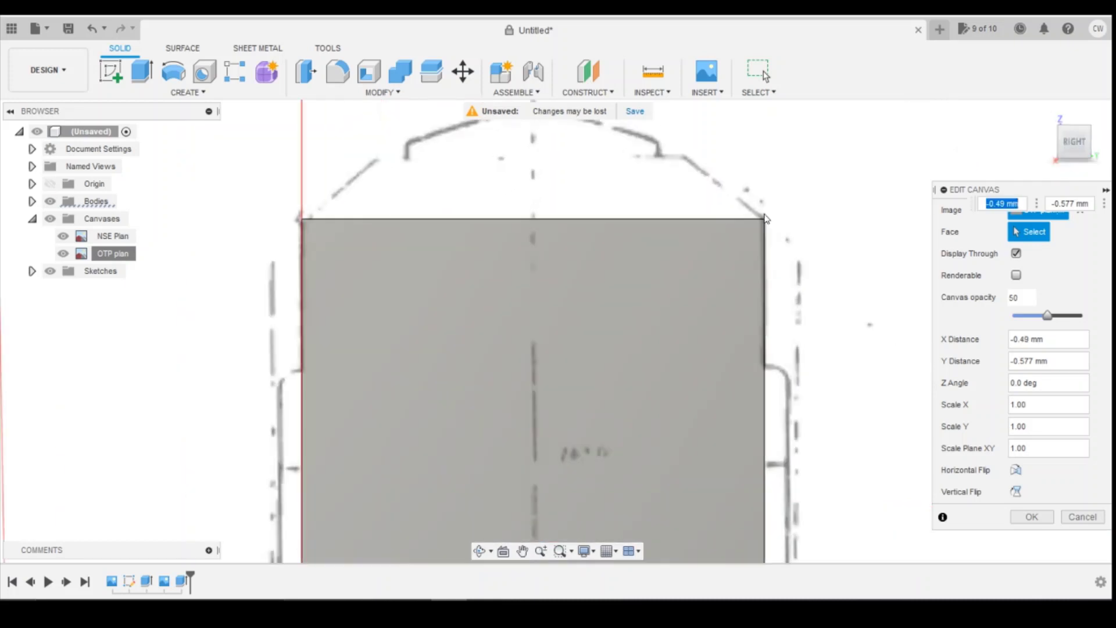
scroll(719, 248, "down", 2)
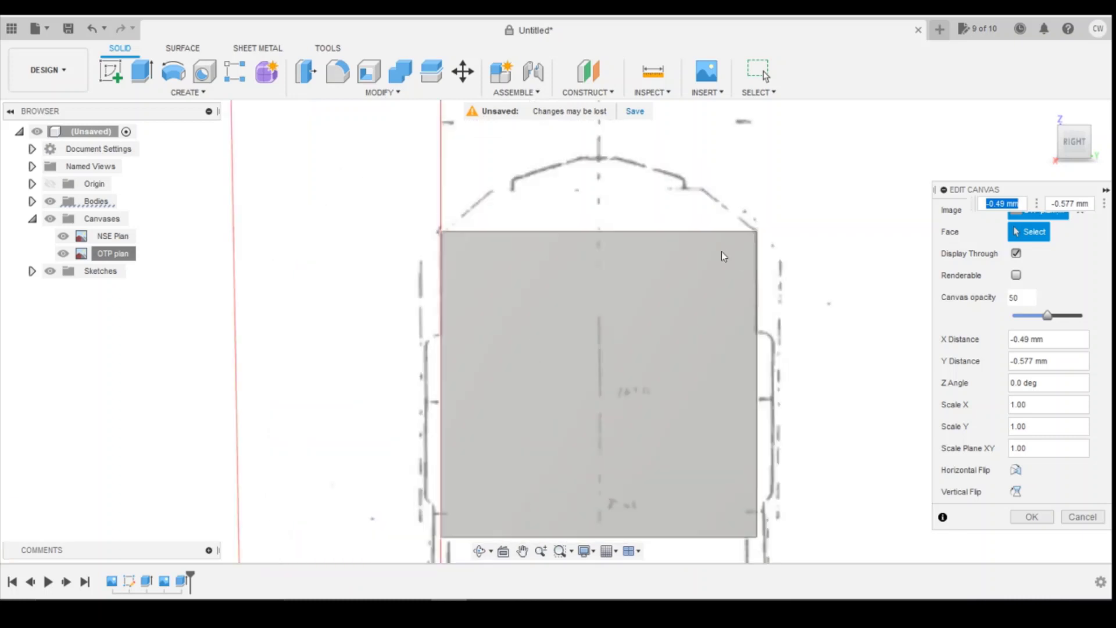
scroll(689, 306, "down", 2)
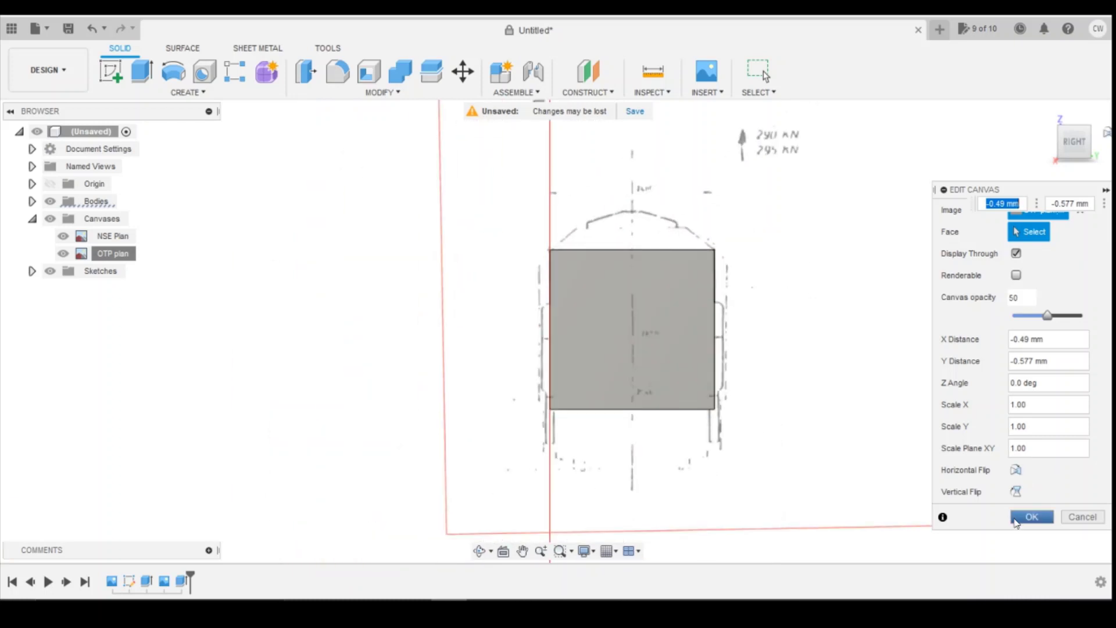
Accept the OTP plan canvas position and orbit to compare the block with the side view.
left_click(1008, 516)
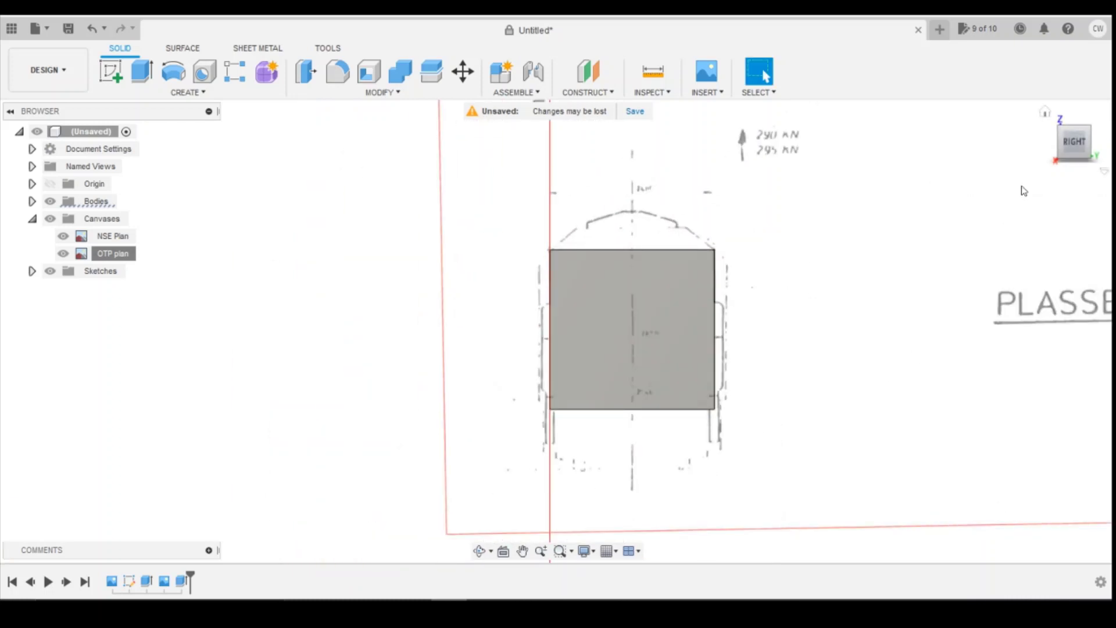
mouse_move(1074, 143)
mouse_move(1087, 150)
left_mouse_down()
mouse_move(1057, 141)
mouse_move(827, 184)
left_mouse_up()
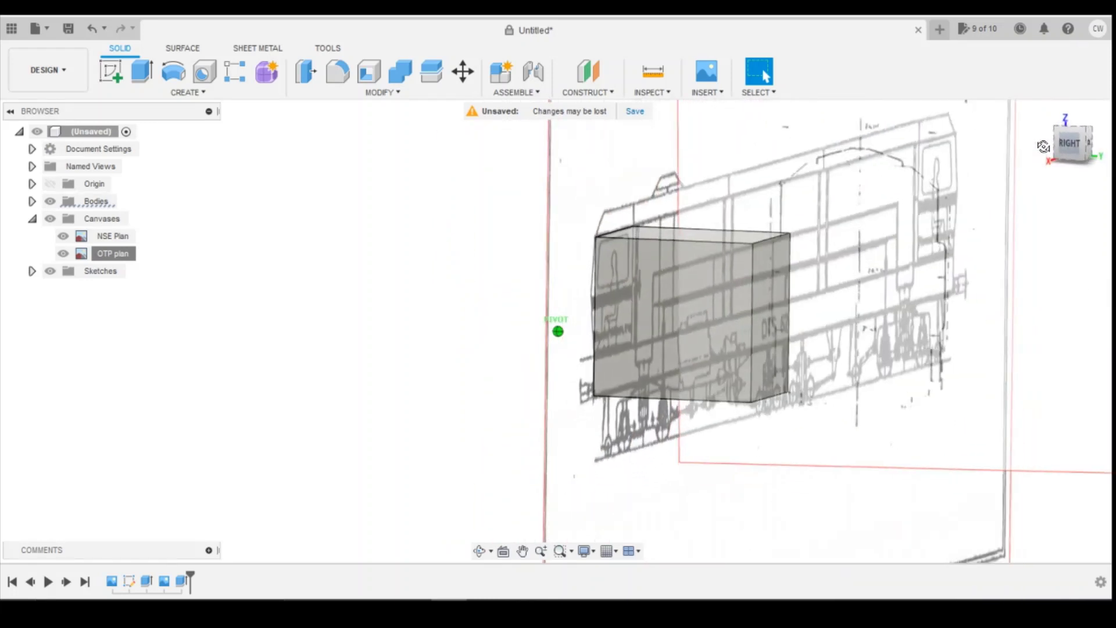